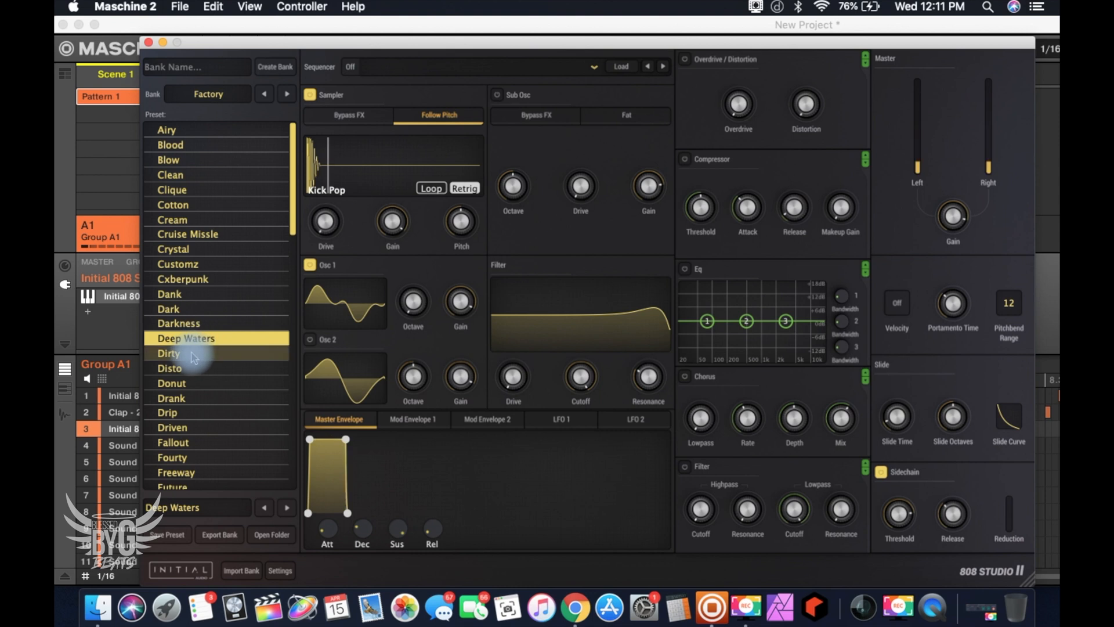
Audition the factory presets Disto, Donut, Drank, Drip, Driven and Fallout one after another
click(187, 370)
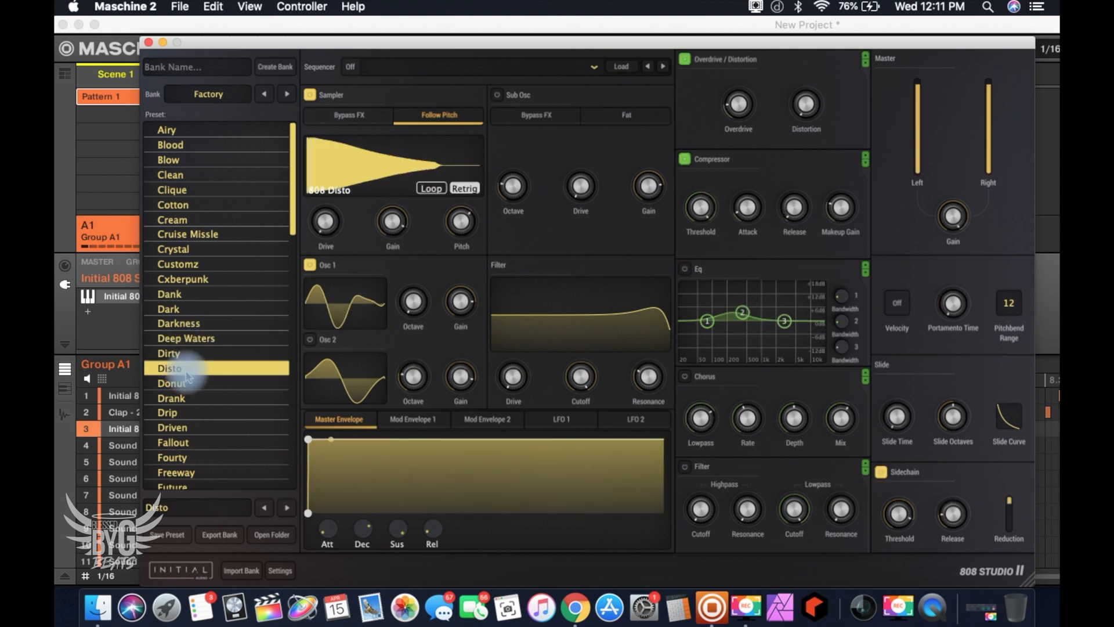
click(186, 385)
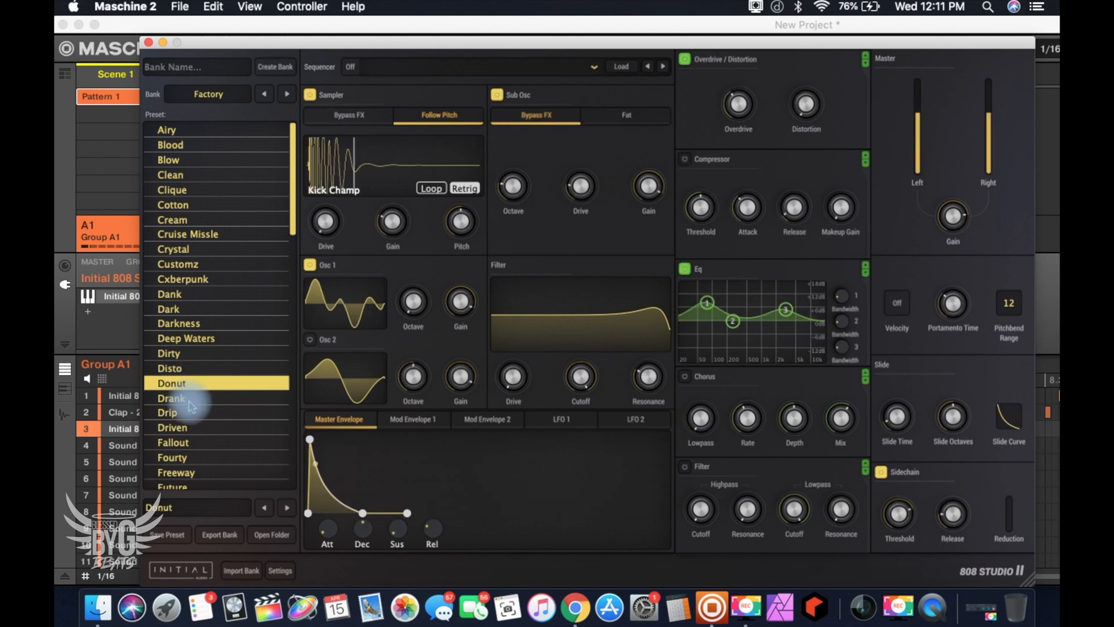
click(190, 400)
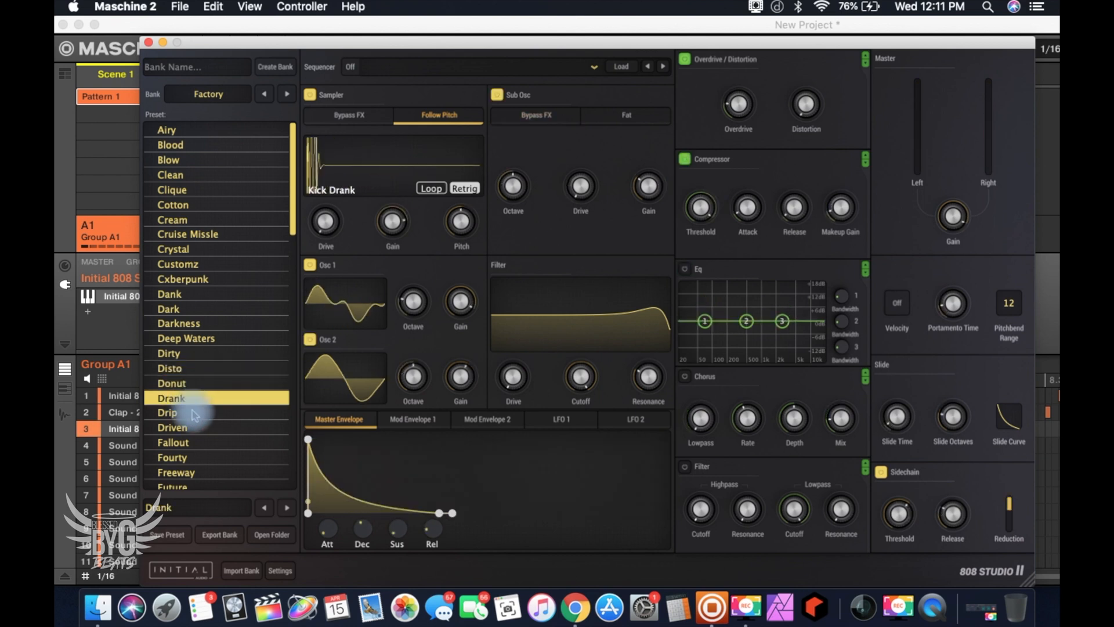
click(193, 413)
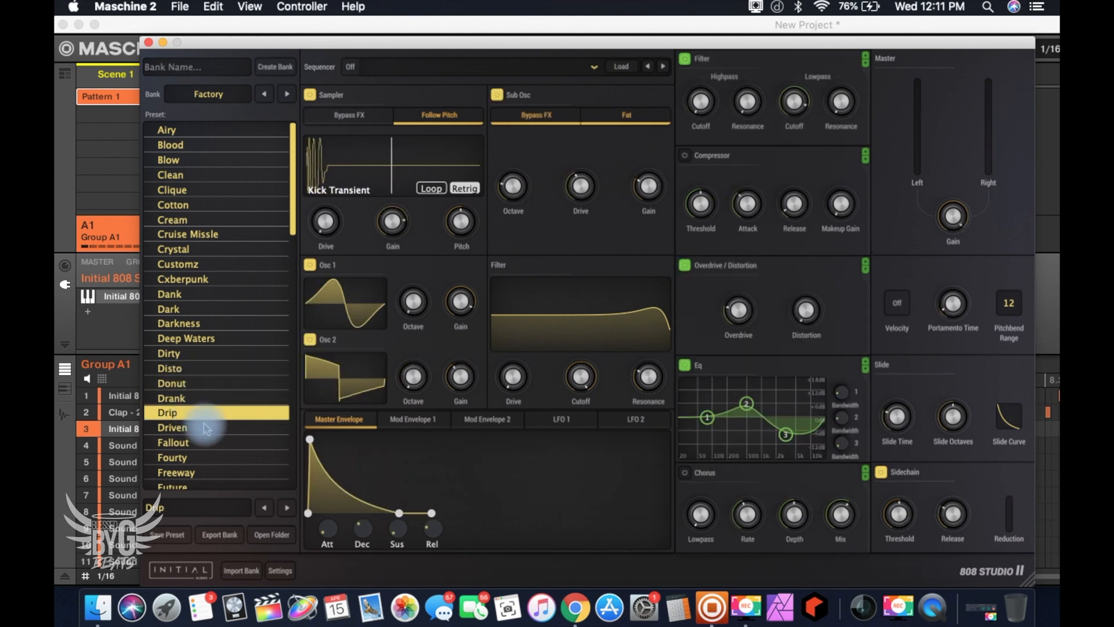
click(200, 428)
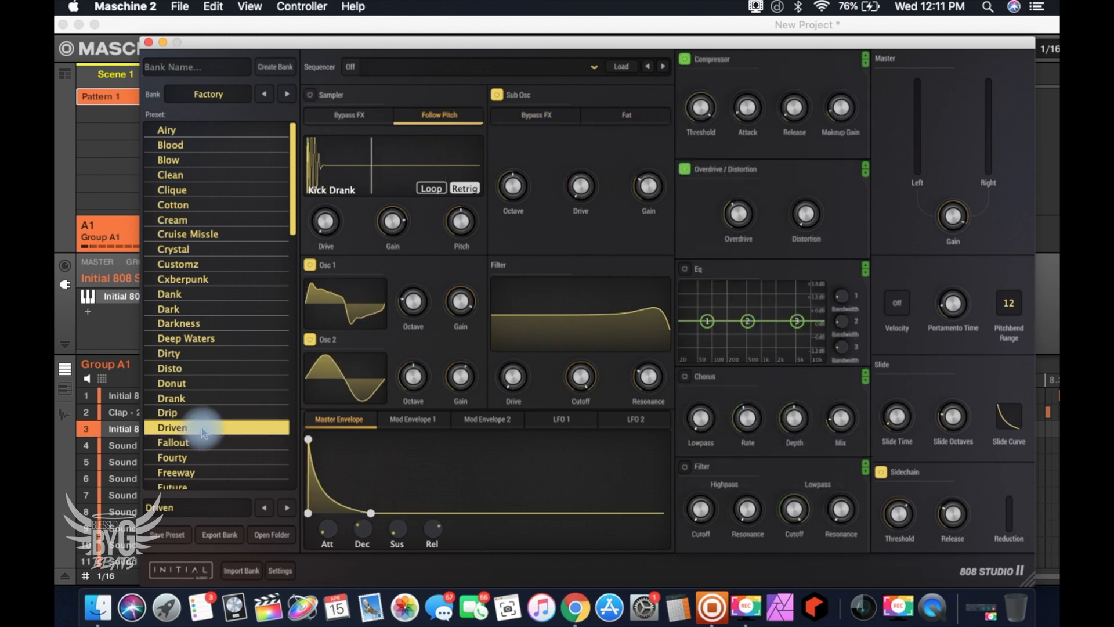
click(206, 447)
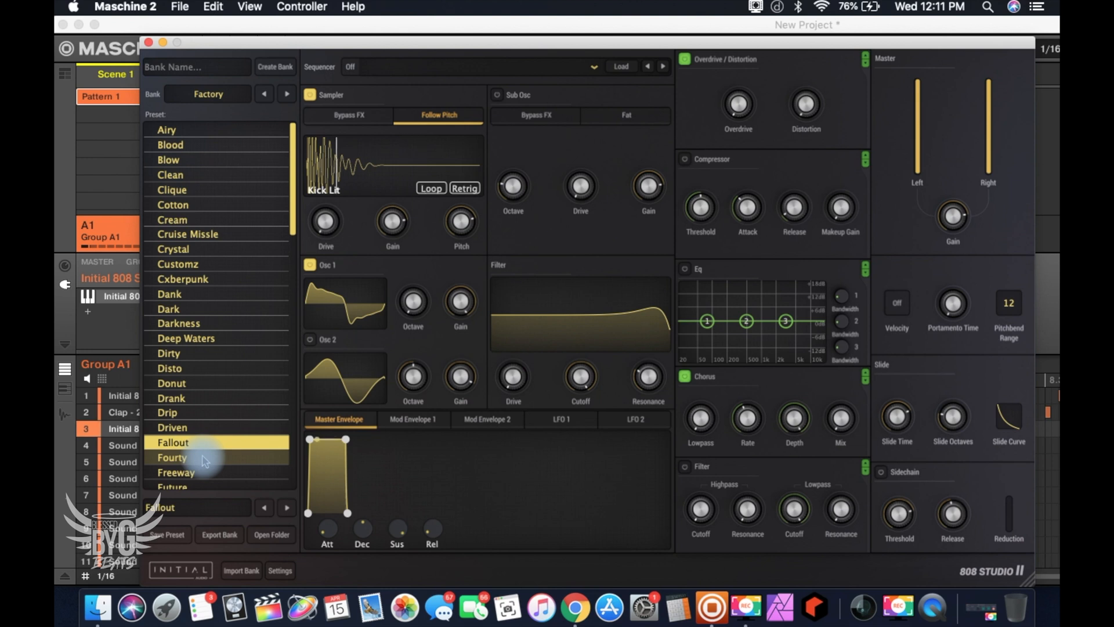
Compare the Fourty and Fallout presets by switching between them, and audition the Freeway preset
click(203, 459)
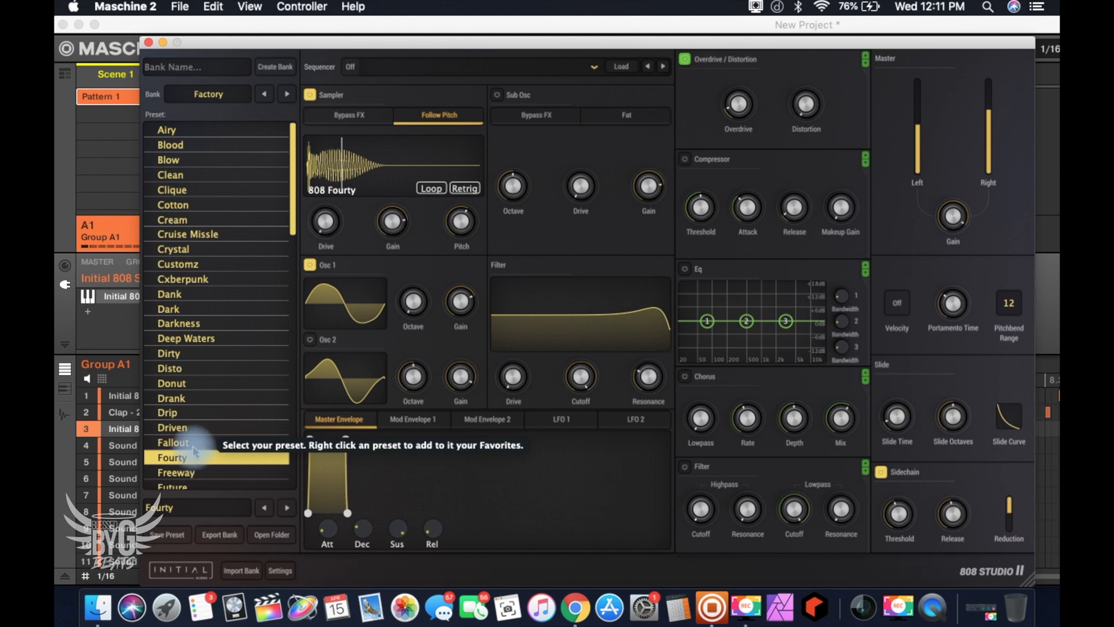
click(194, 447)
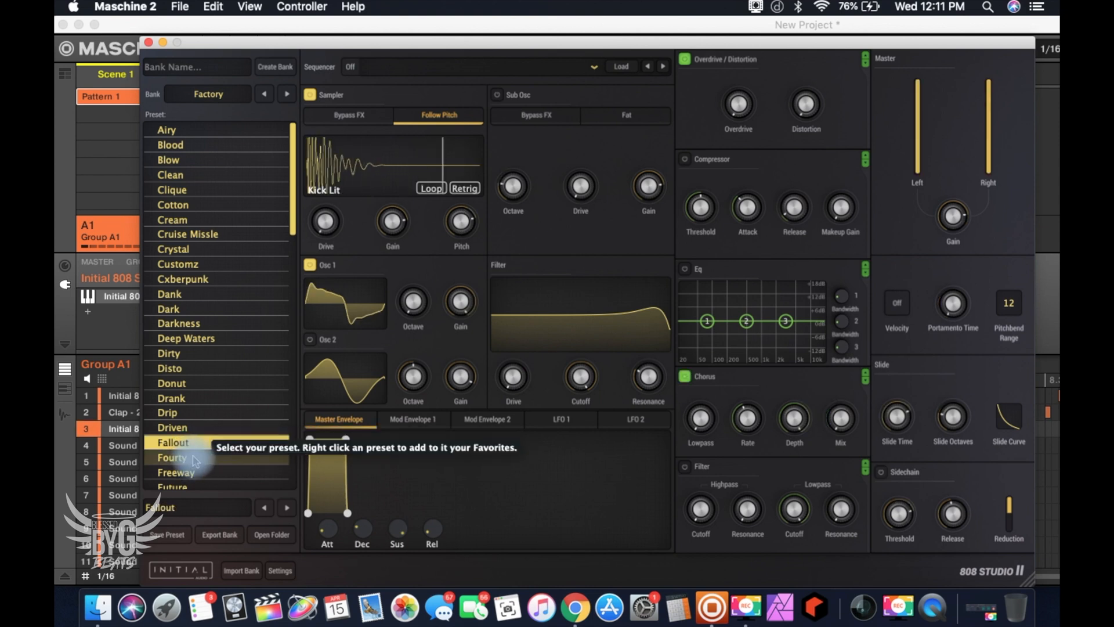
click(195, 460)
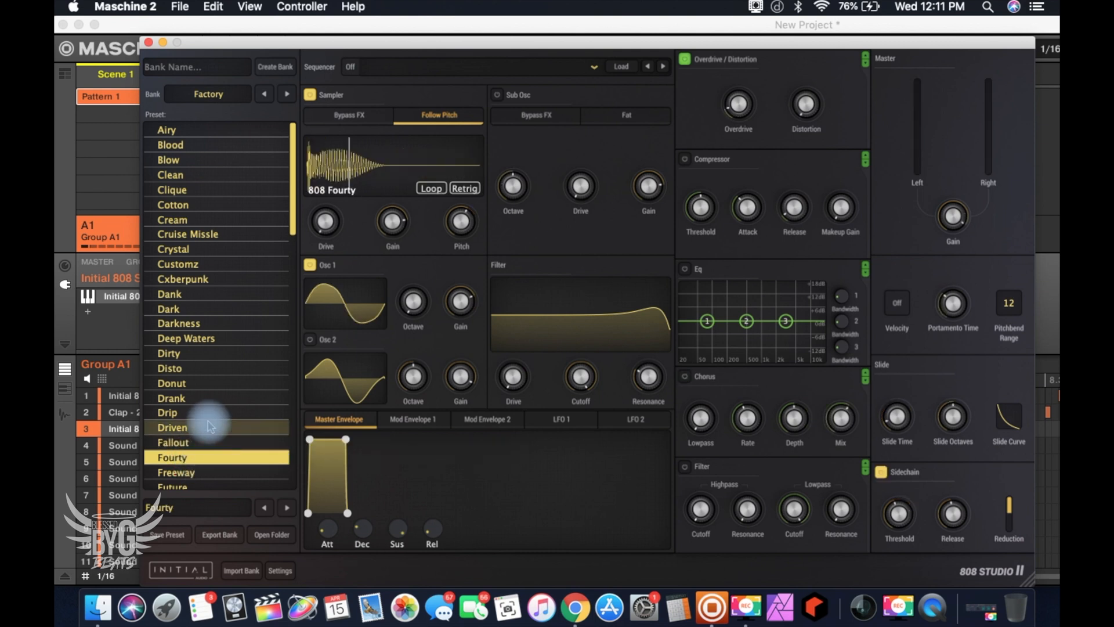
click(206, 472)
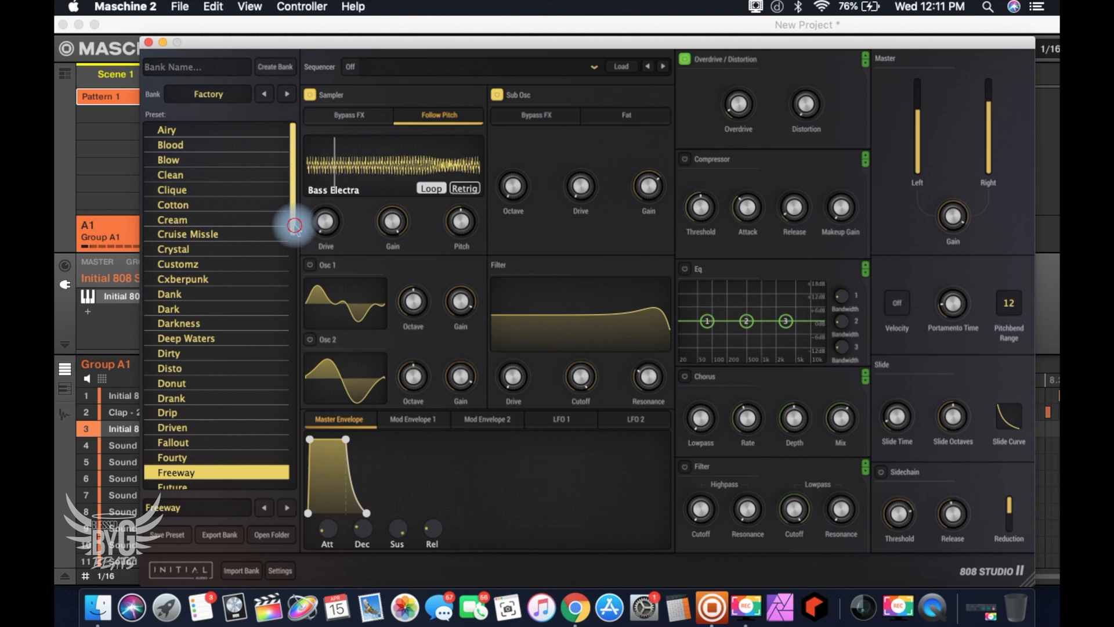
Audition the factory presets Future, Gang, Gotti, Grime and Grind Hard one after another
scroll(293, 258, down, 10)
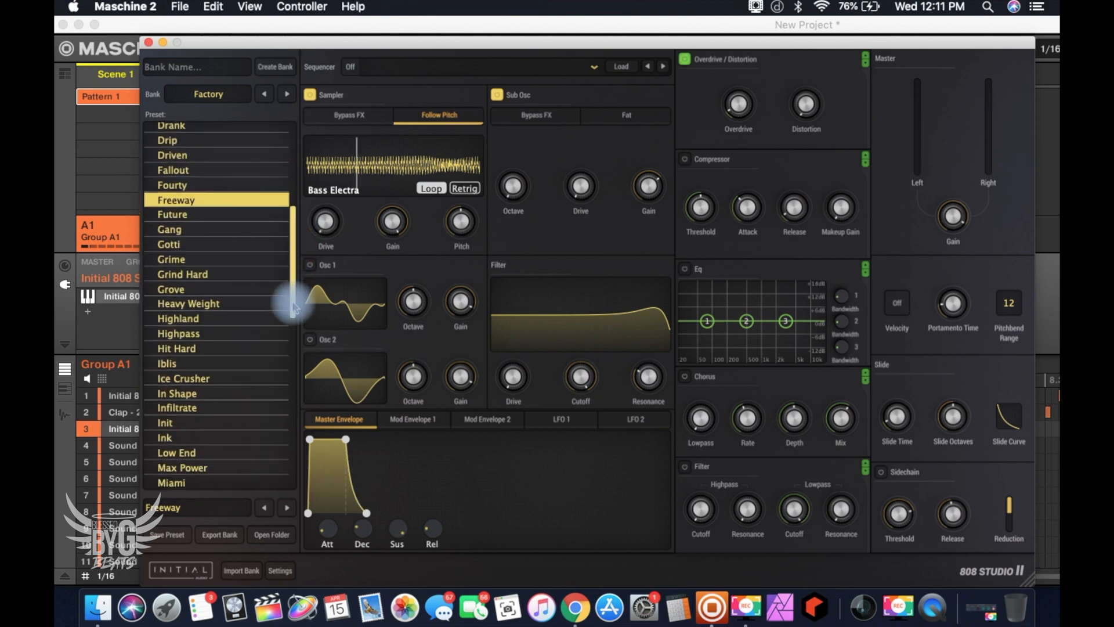
click(232, 216)
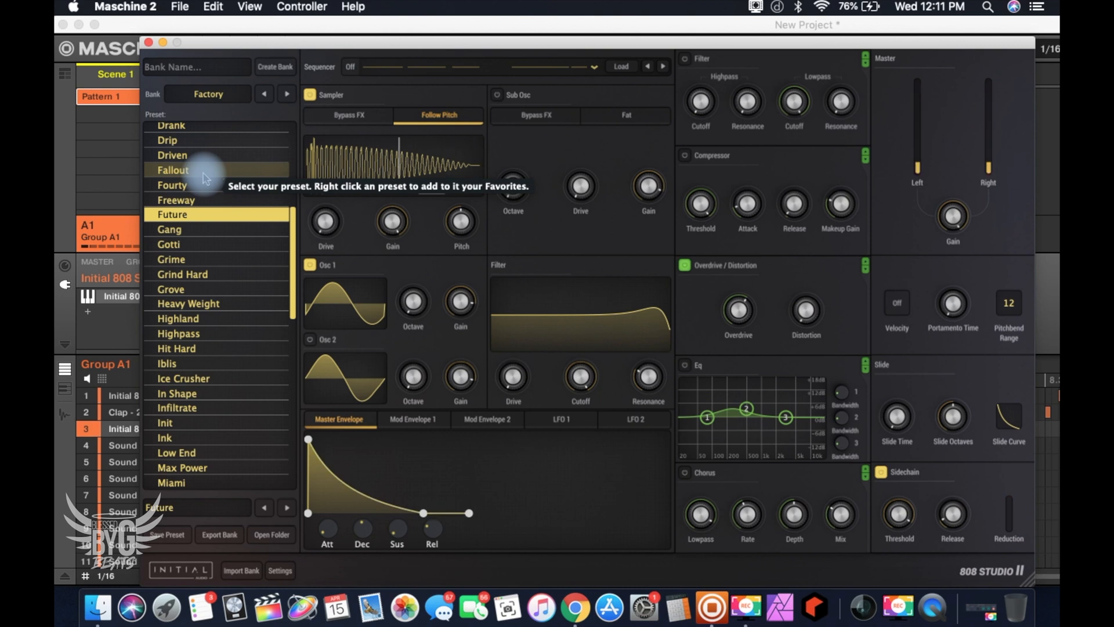
click(199, 230)
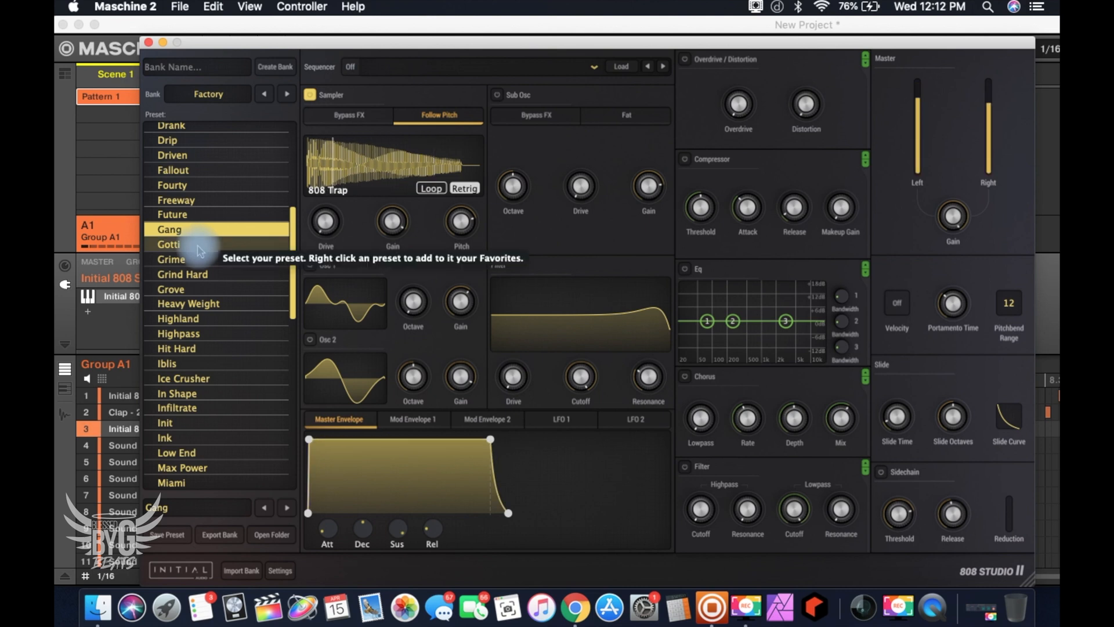
click(199, 249)
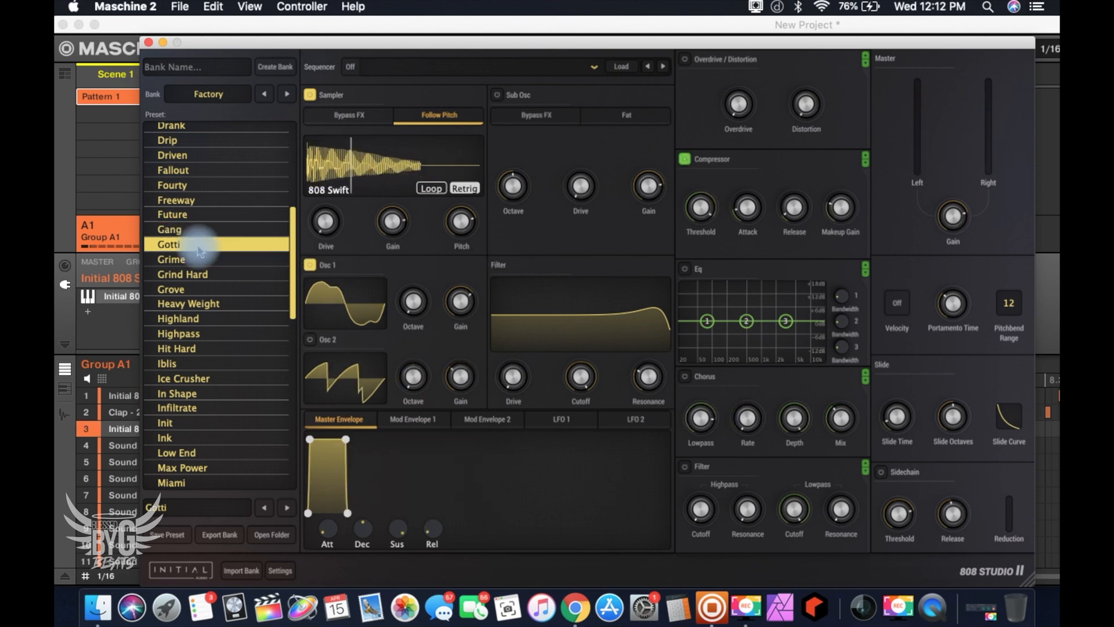
click(192, 261)
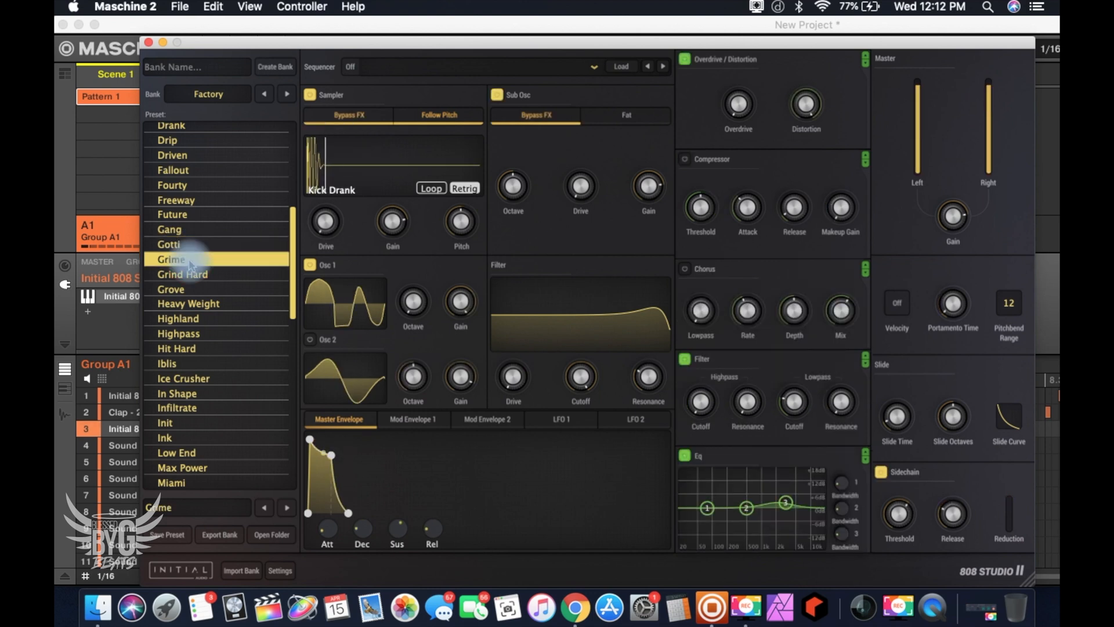
click(193, 275)
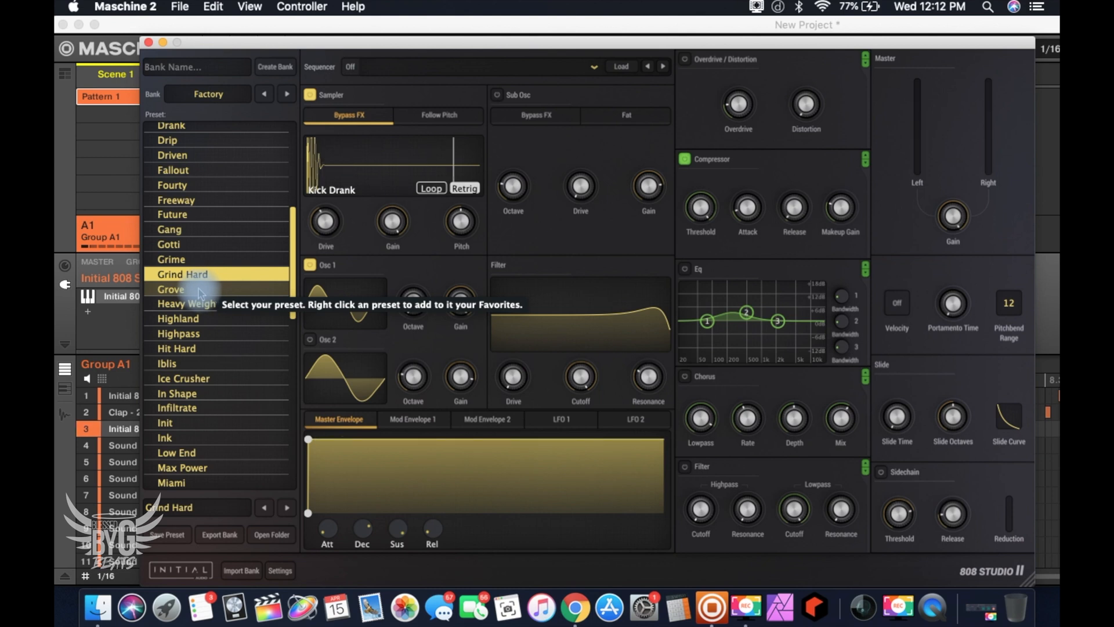
Compare the Grove and Heavy Weight presets by switching back and forth between them
click(199, 290)
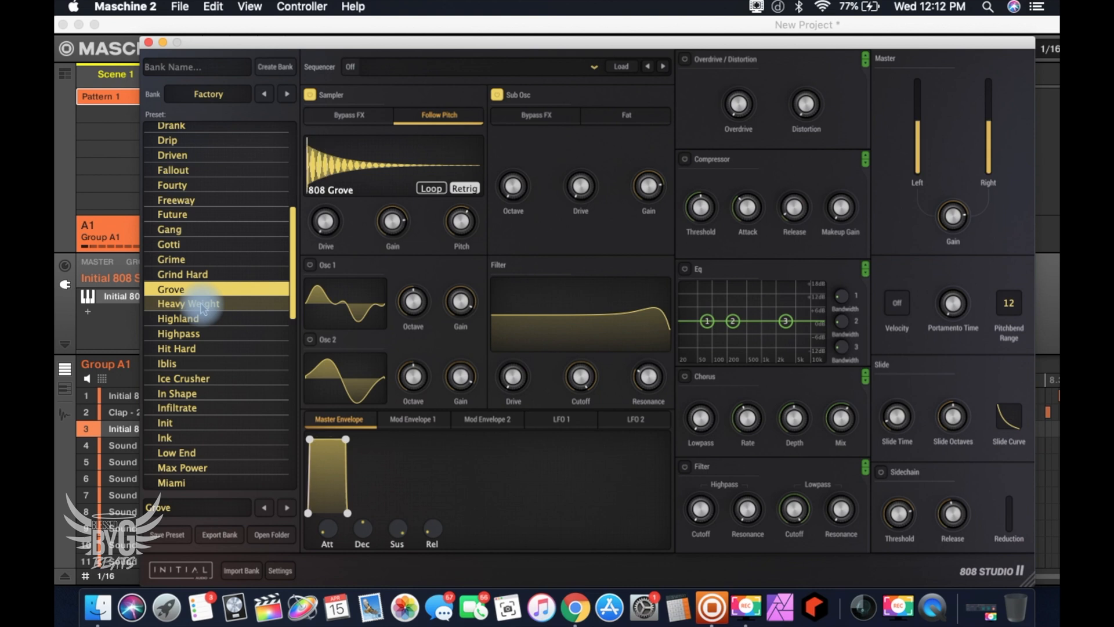
click(201, 305)
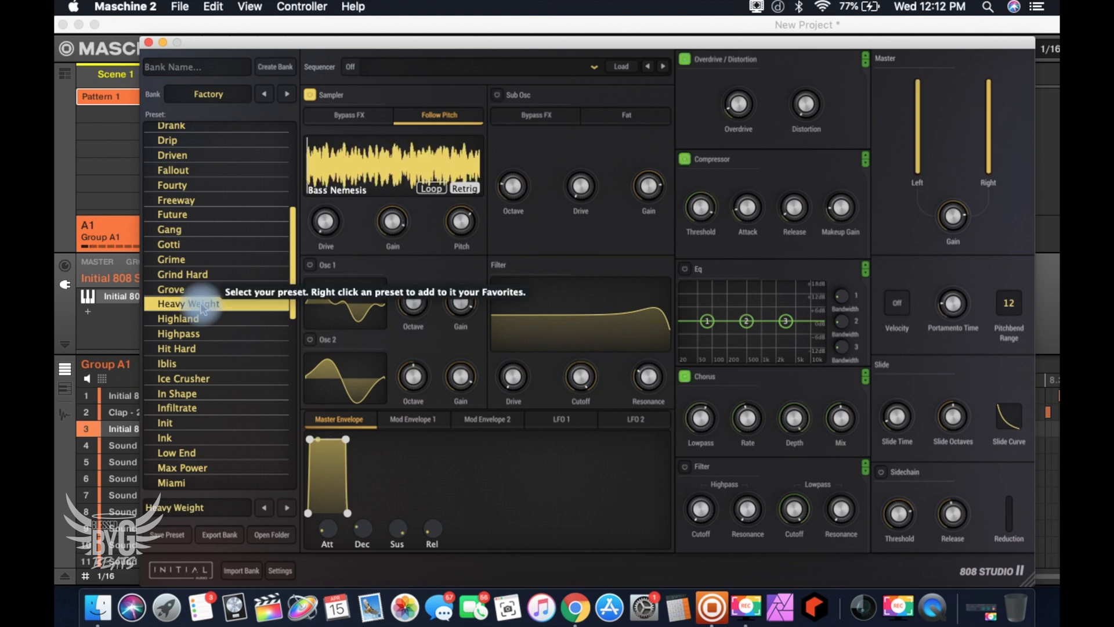
click(199, 289)
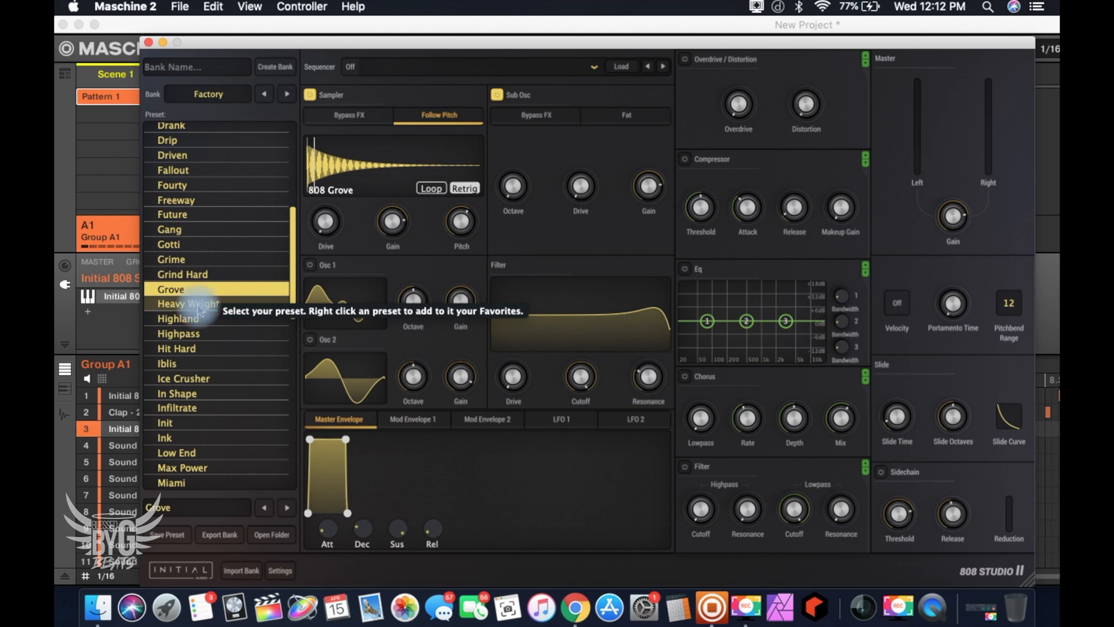
click(199, 305)
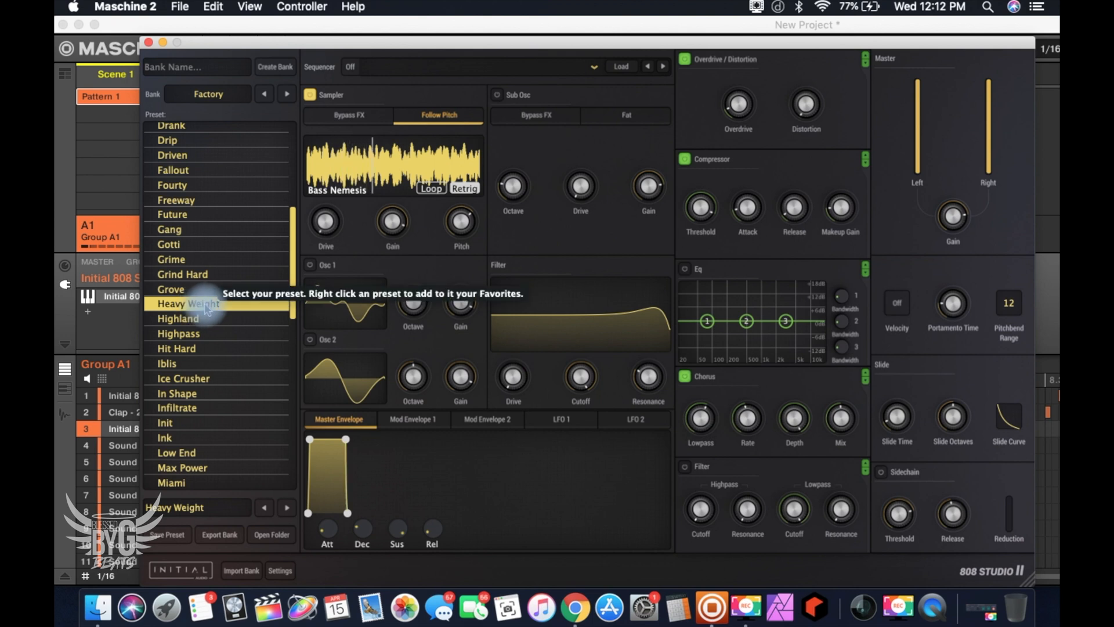
Compare the Highland and Highpass presets by alternating between them, and audition Hit Hard and Iblis
click(200, 323)
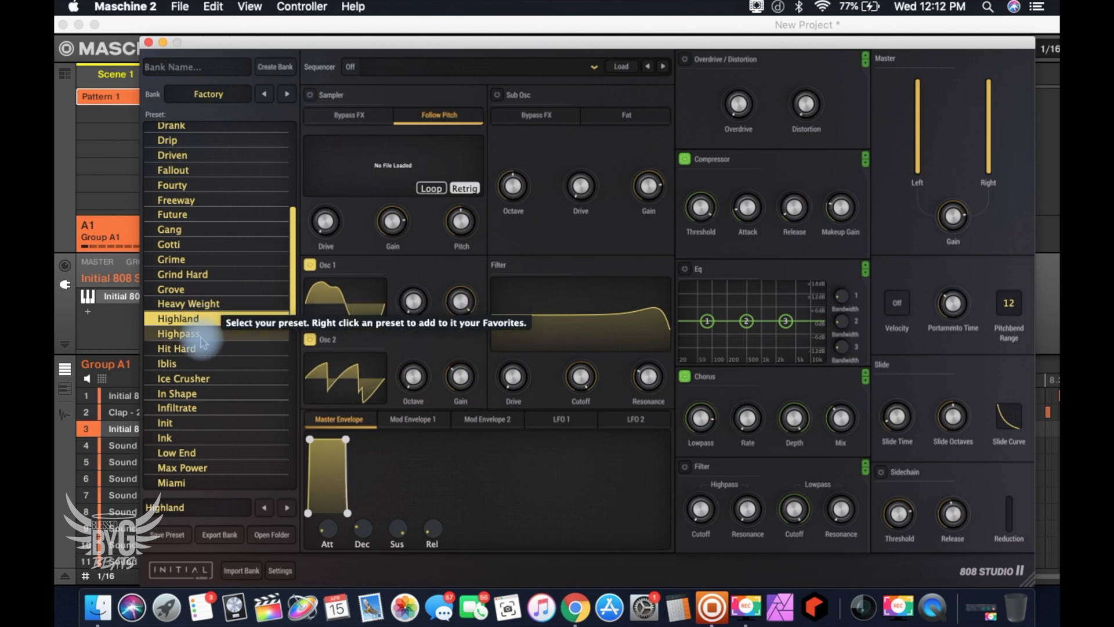
click(203, 334)
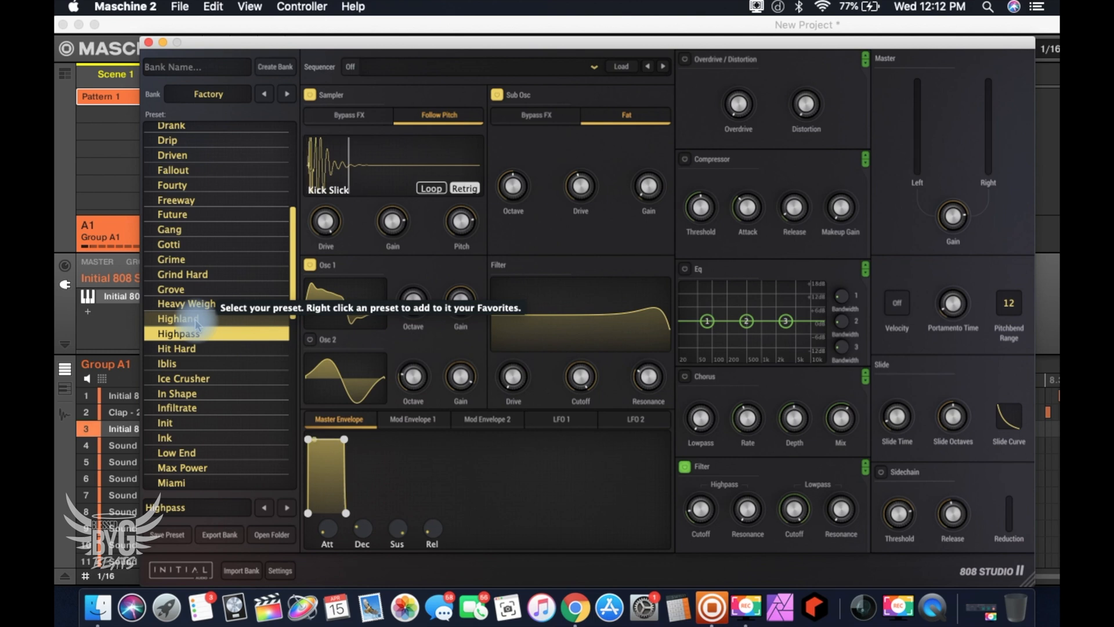
click(196, 323)
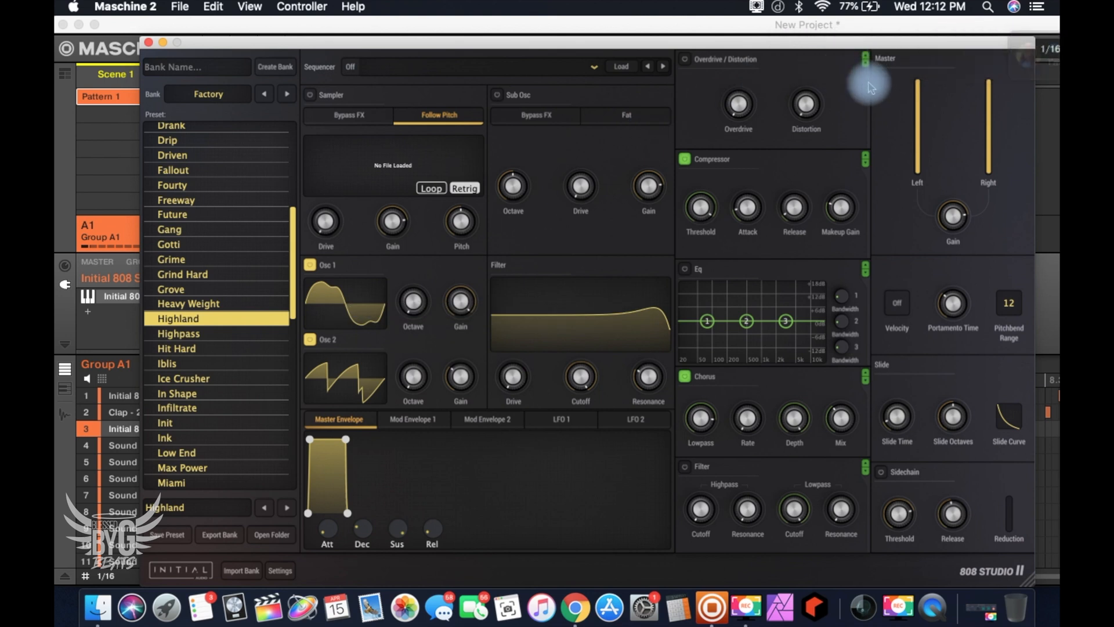
click(227, 335)
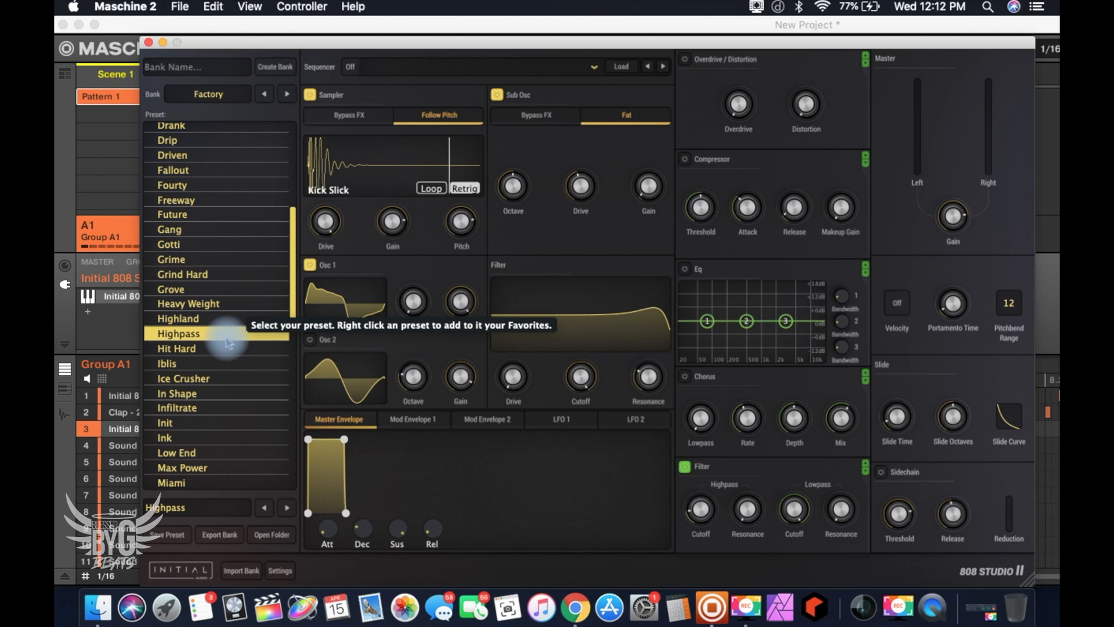
click(220, 351)
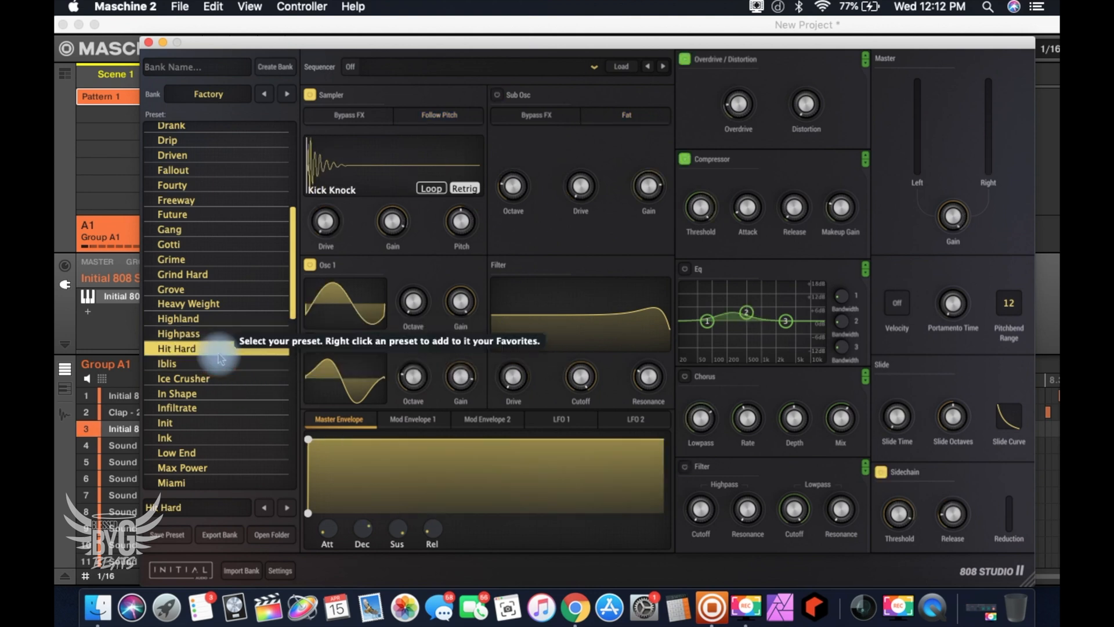
click(219, 365)
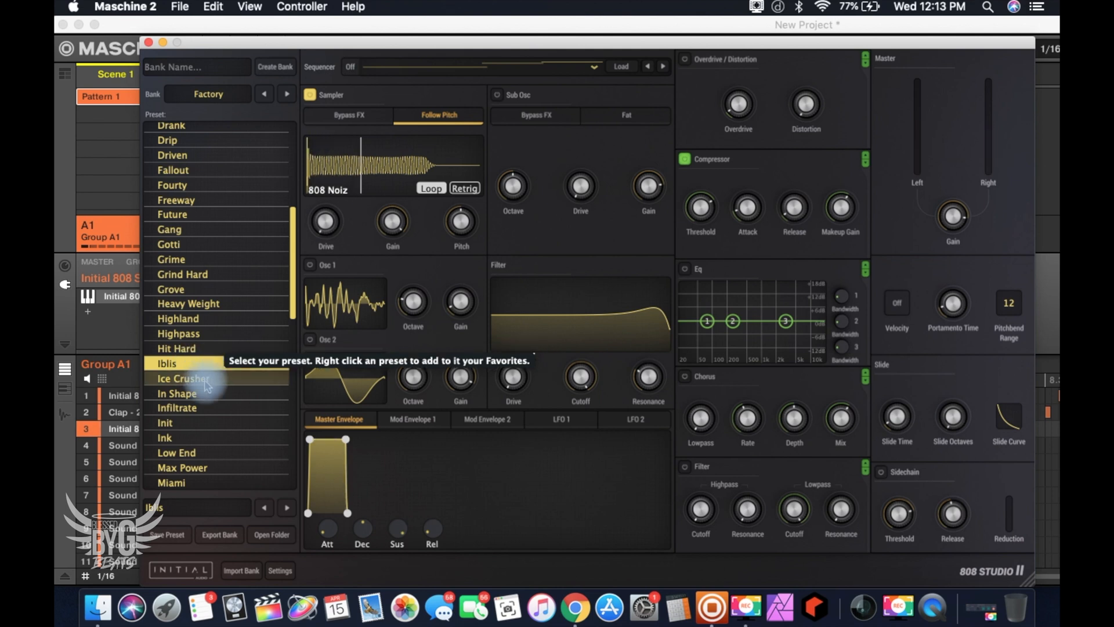
Load the Ice Crusher preset and raise the sustain and release of its master envelope
click(205, 384)
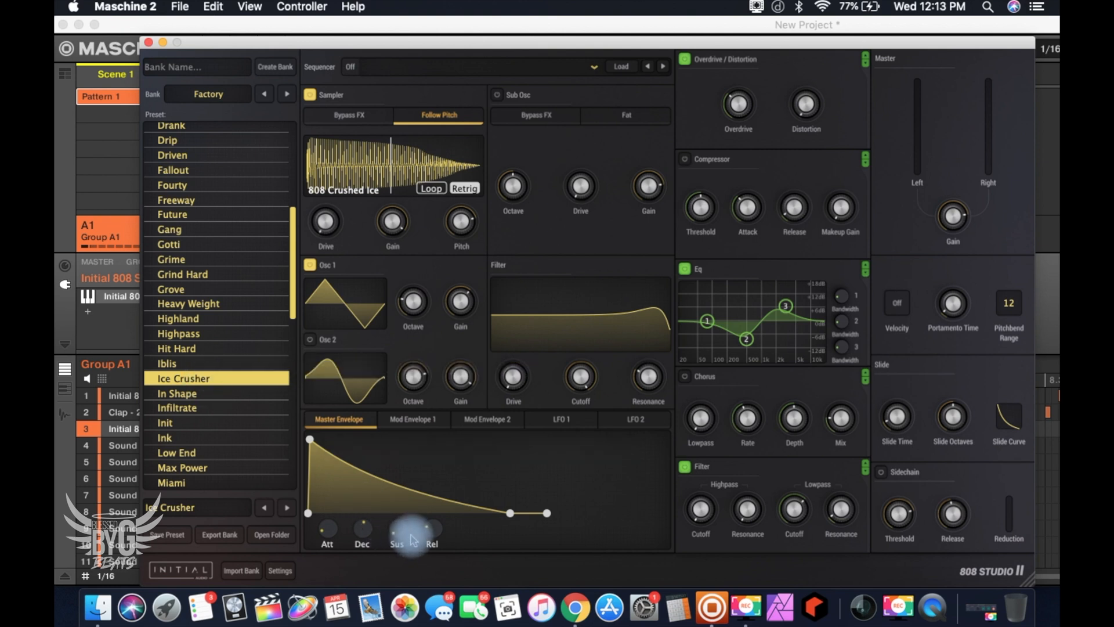
mouse_move(400, 543)
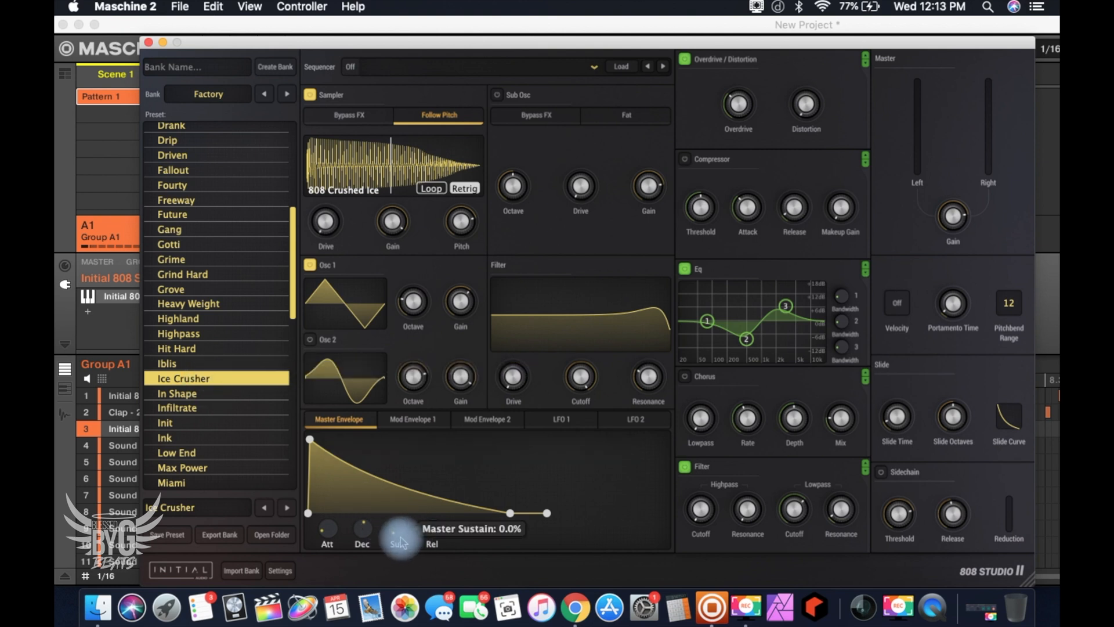
drag(400, 542, 397, 492)
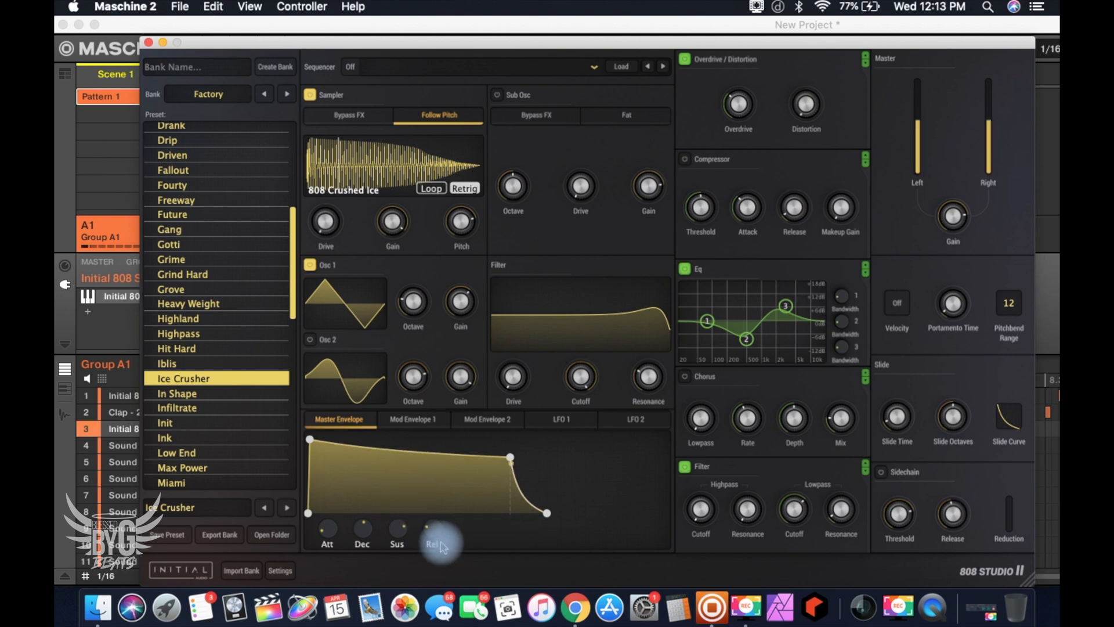
drag(440, 542, 438, 506)
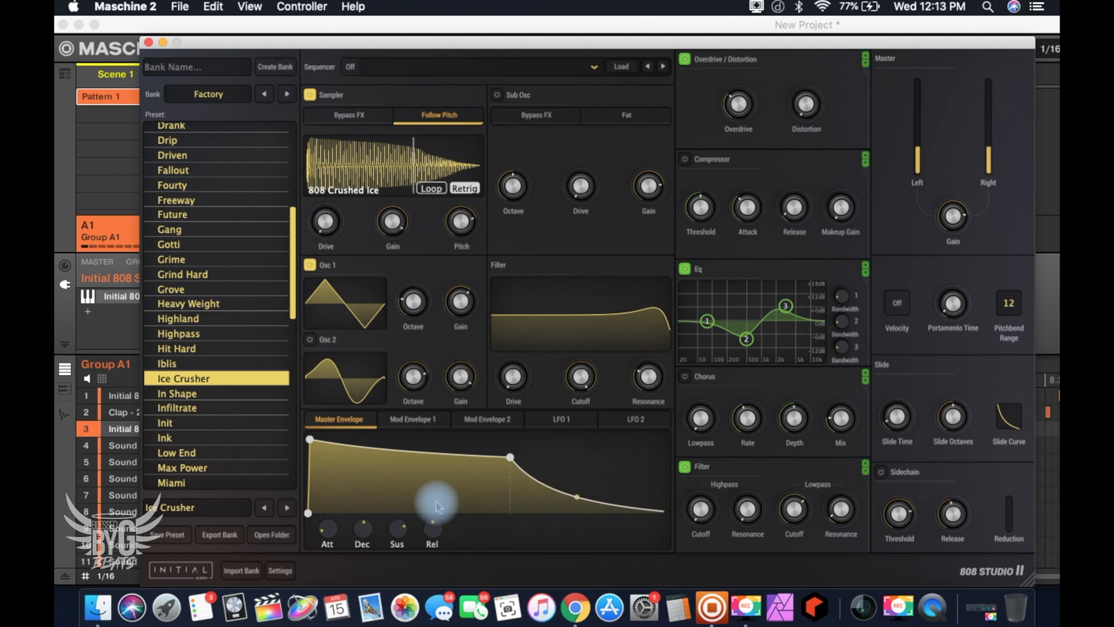
Audition the factory presets In Shape, Infiltrate, Init and Ink one after another
click(231, 400)
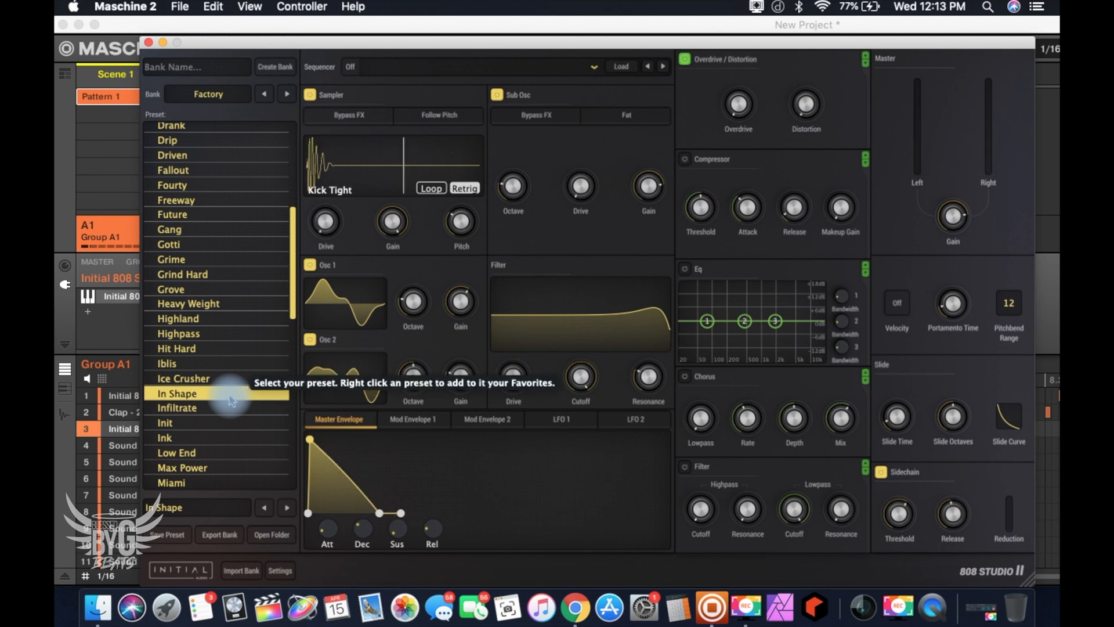
click(228, 409)
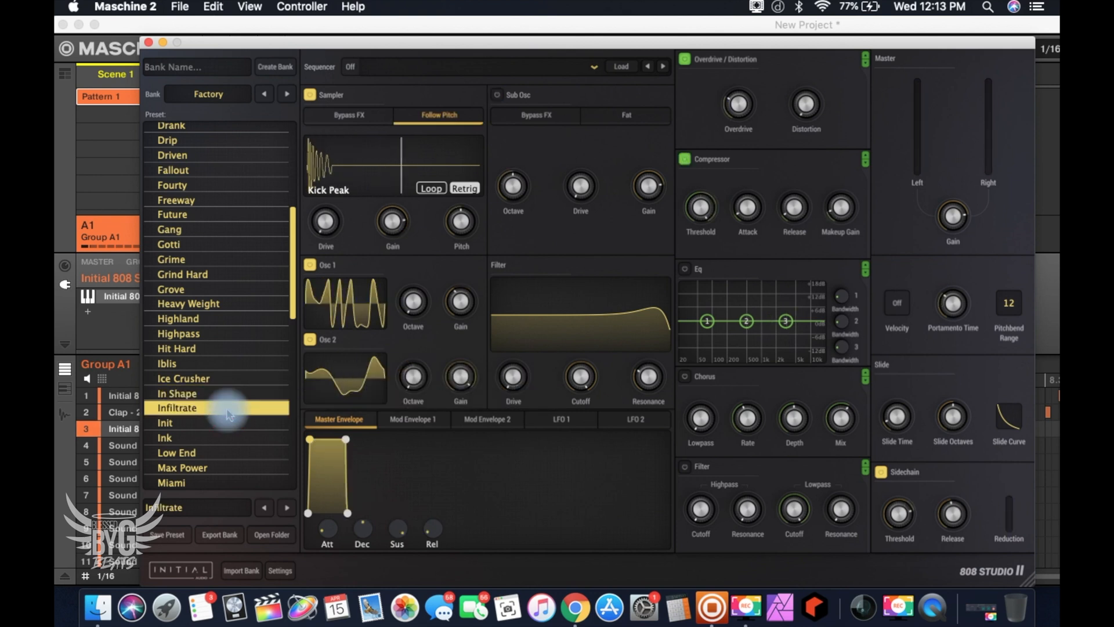
click(231, 422)
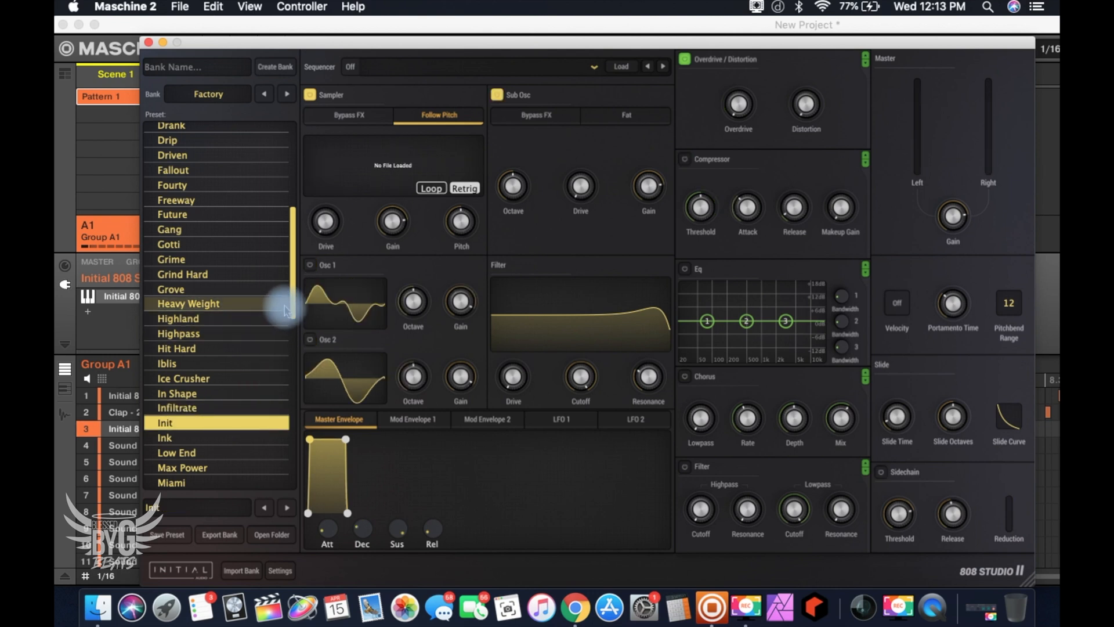
drag(291, 299, 293, 388)
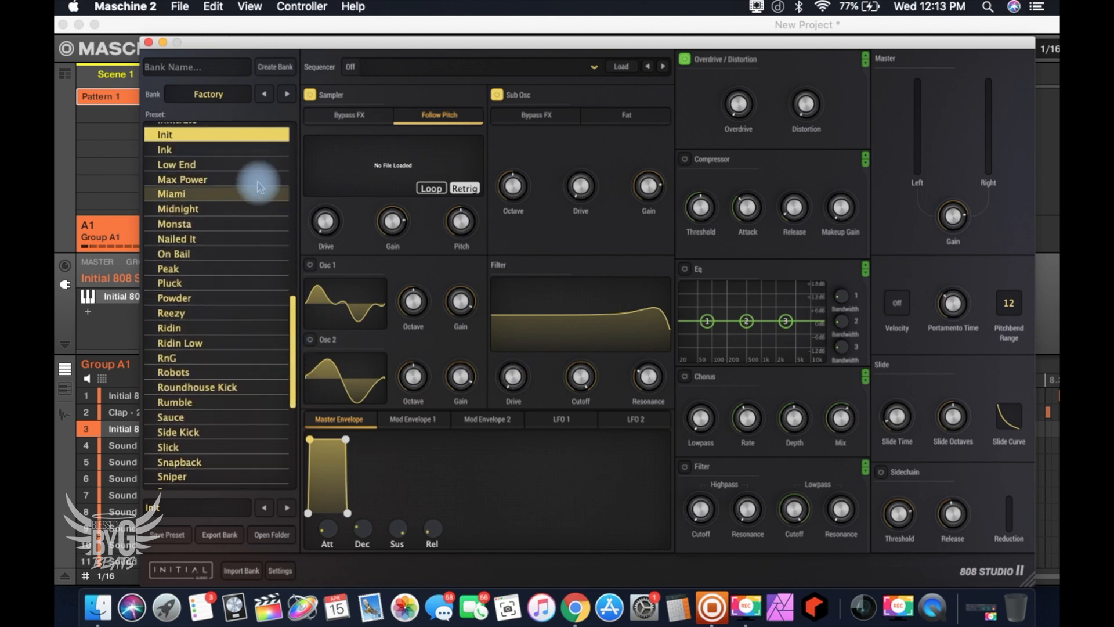
click(256, 157)
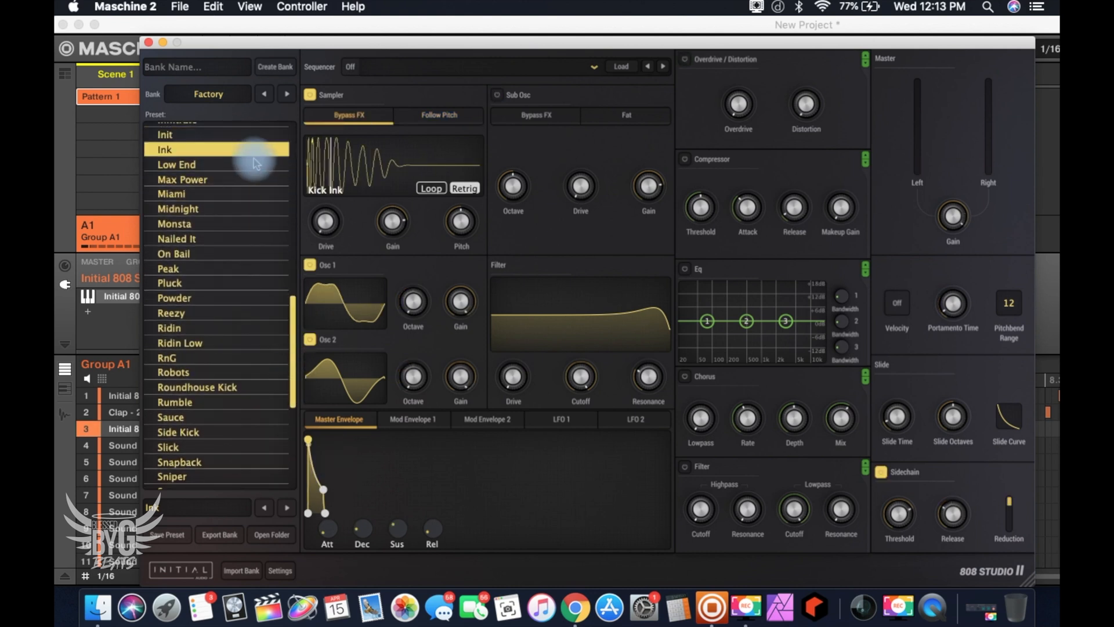
Audition the factory presets Low End, Max Power, Miami, Midnight, Monsta and Nailed It one after another
click(247, 168)
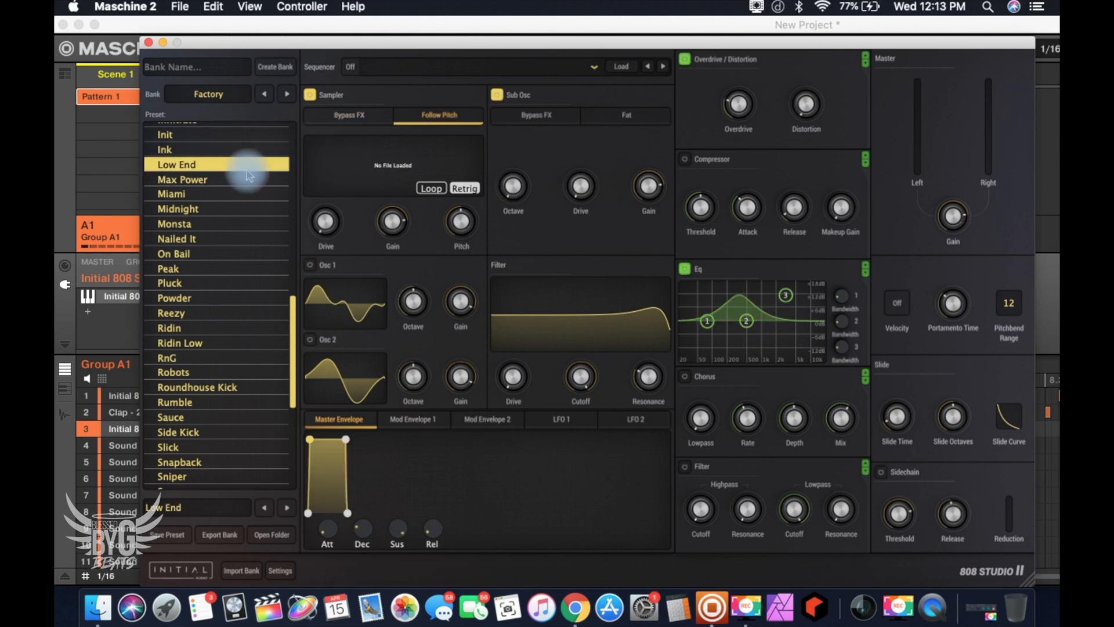
click(244, 181)
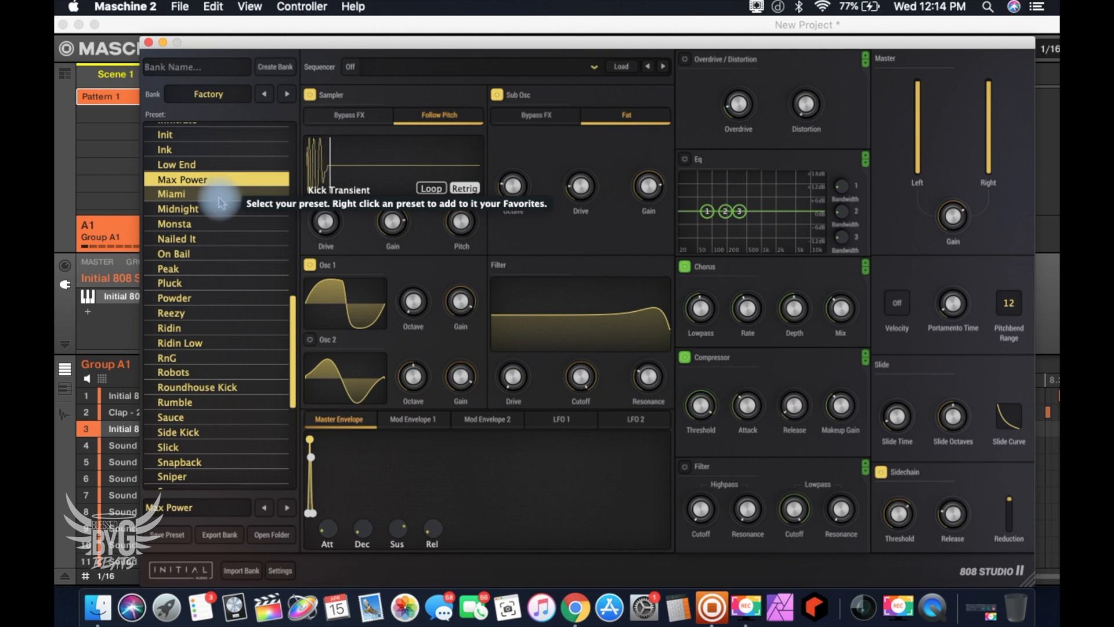
click(219, 196)
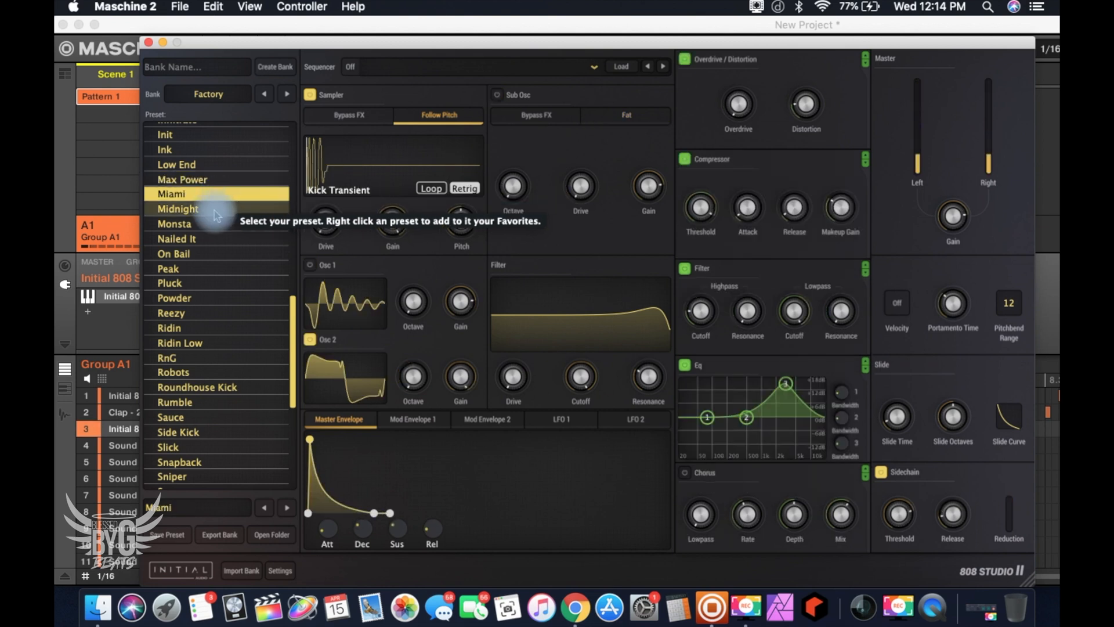
click(217, 210)
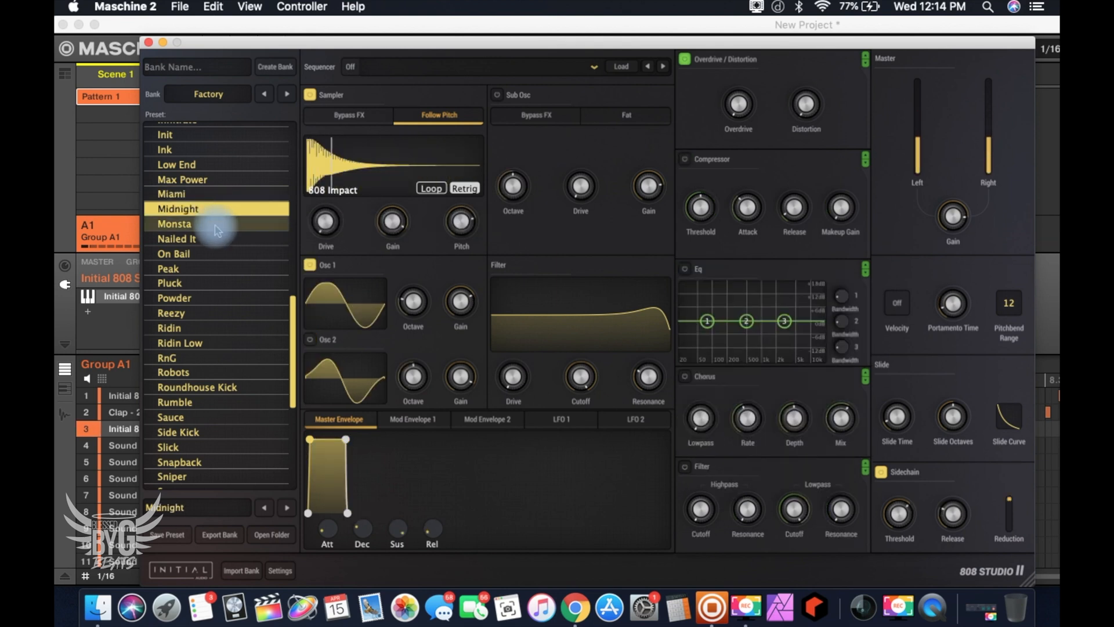
click(216, 226)
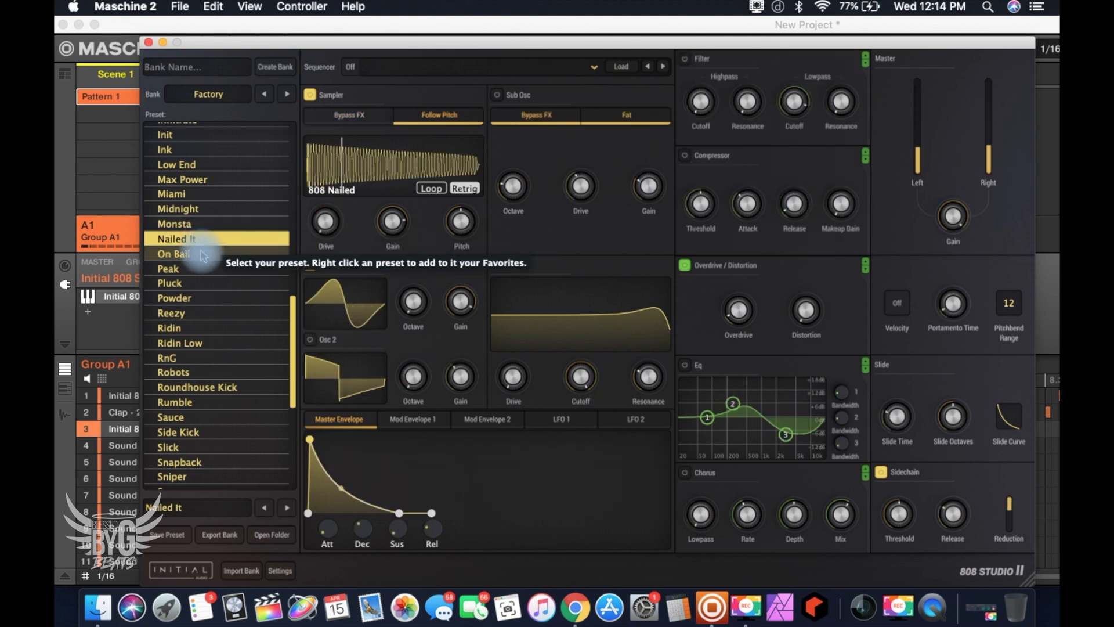
Audition the factory presets On Bail, Peak, Pluck and Powder in list order
click(202, 255)
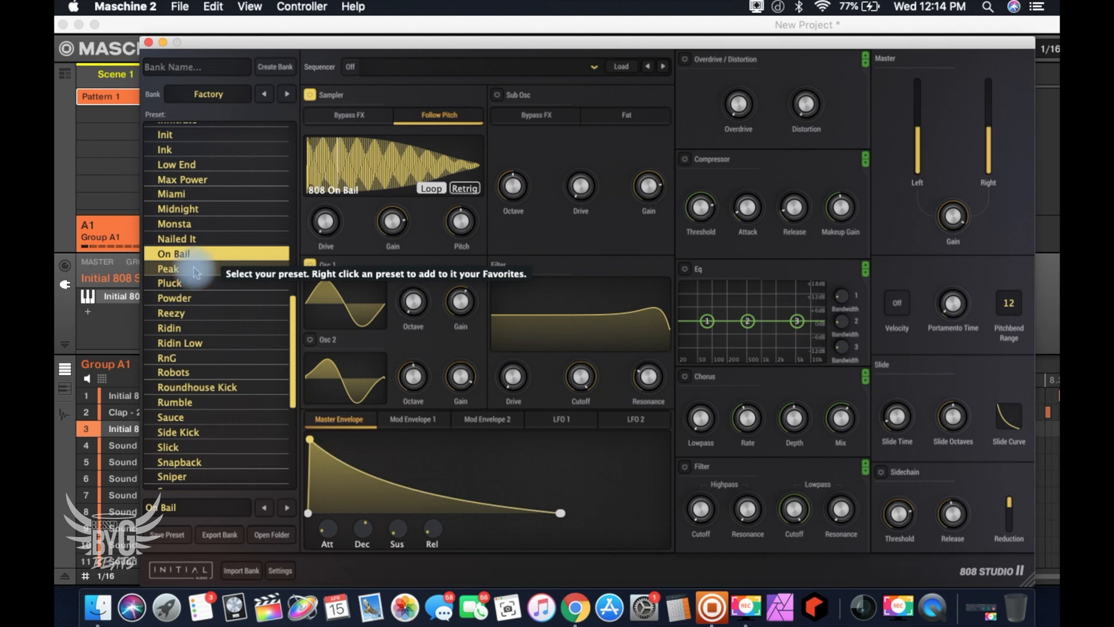
click(197, 271)
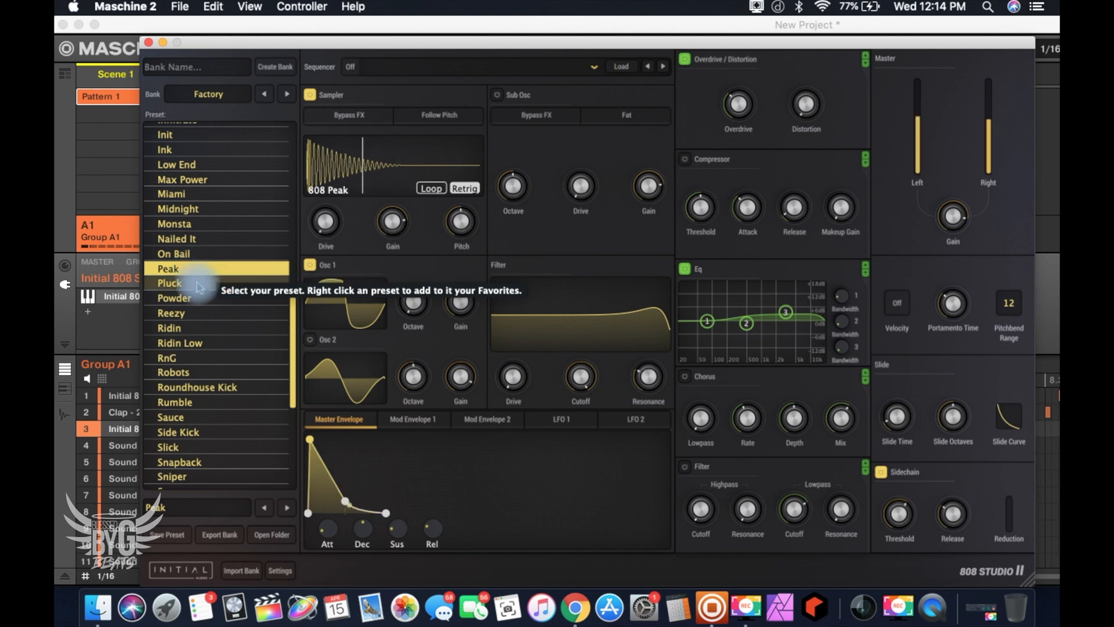
click(198, 283)
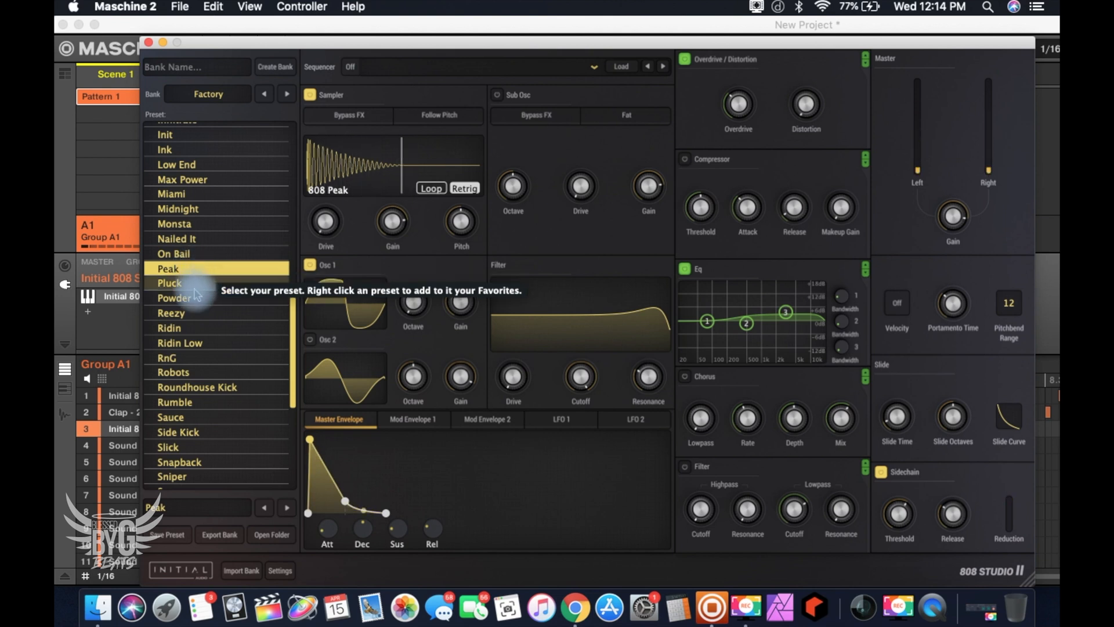
click(195, 288)
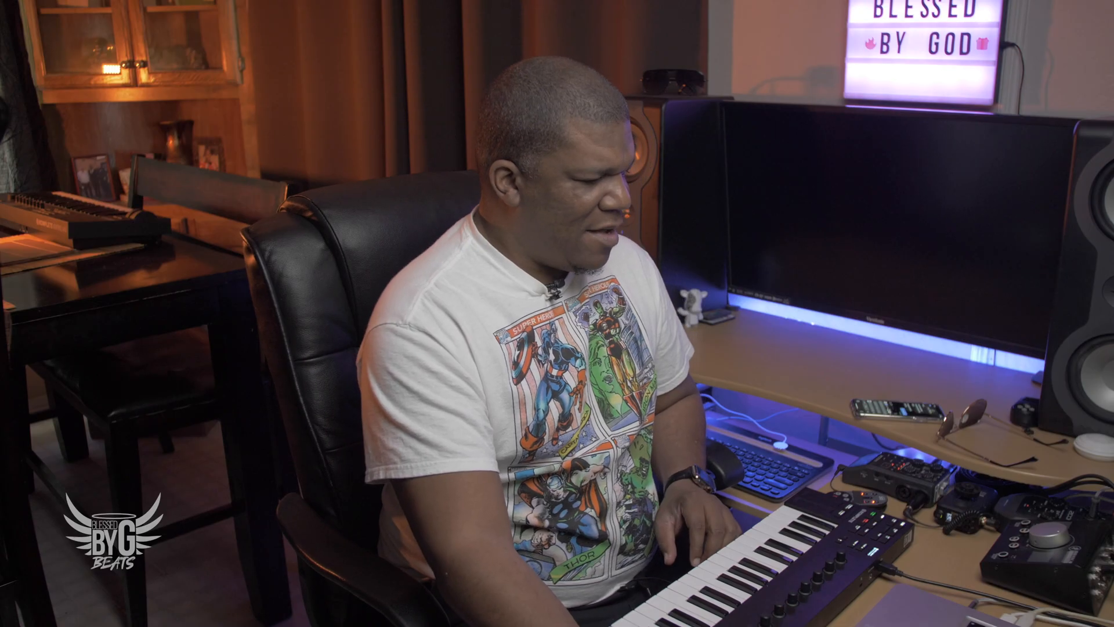
click(193, 299)
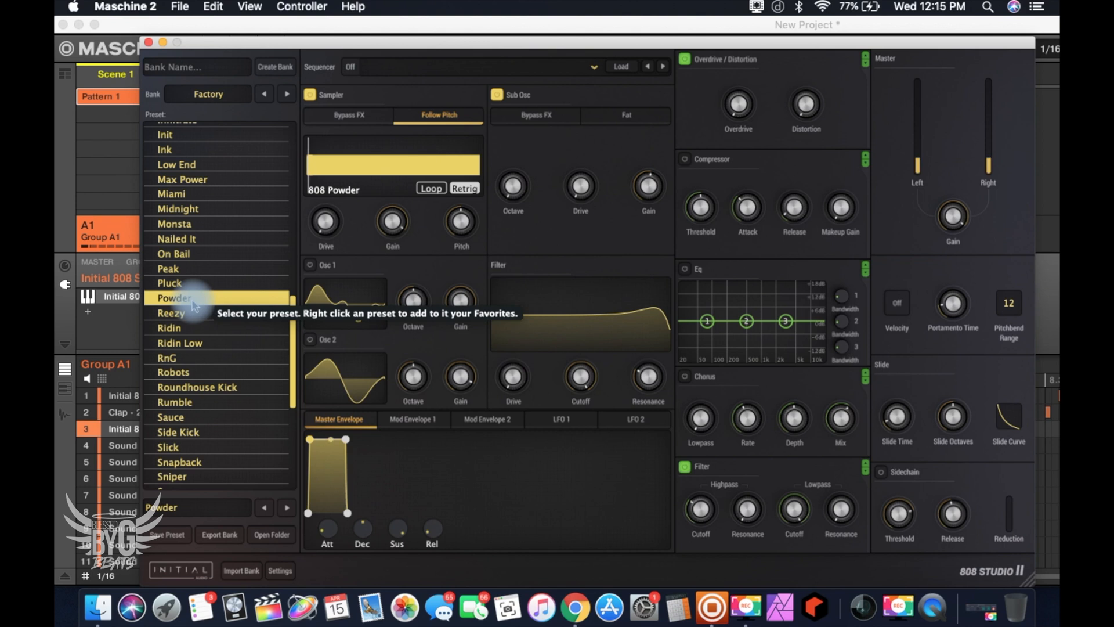
Audition the factory presets Reezy, Ridin, Ridin Low, RnG and Robots in turn
click(192, 318)
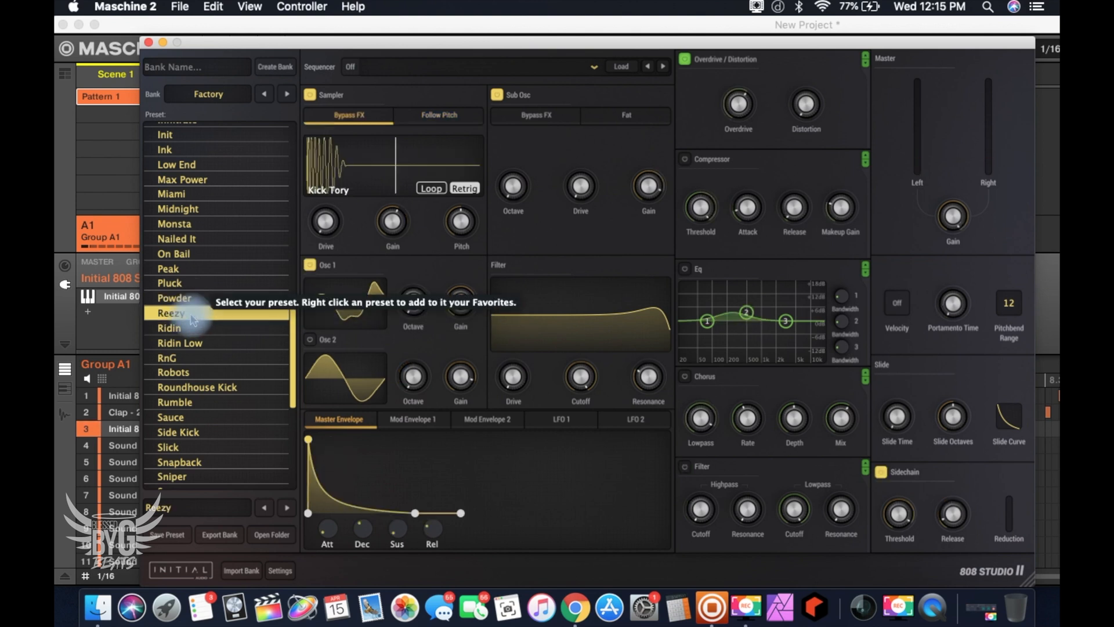
click(188, 330)
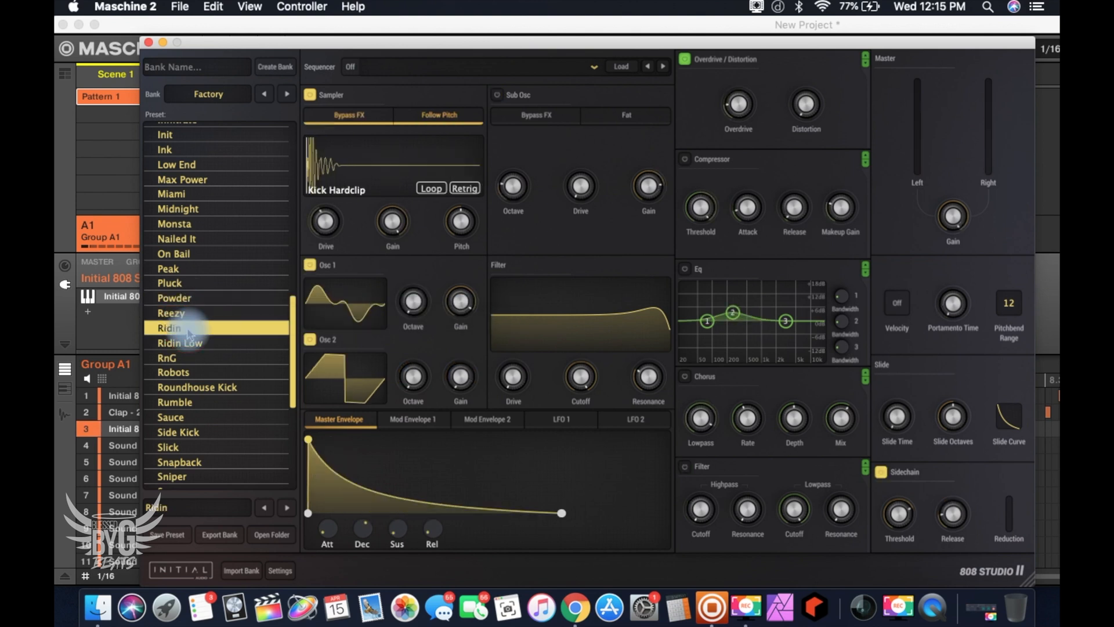
click(194, 348)
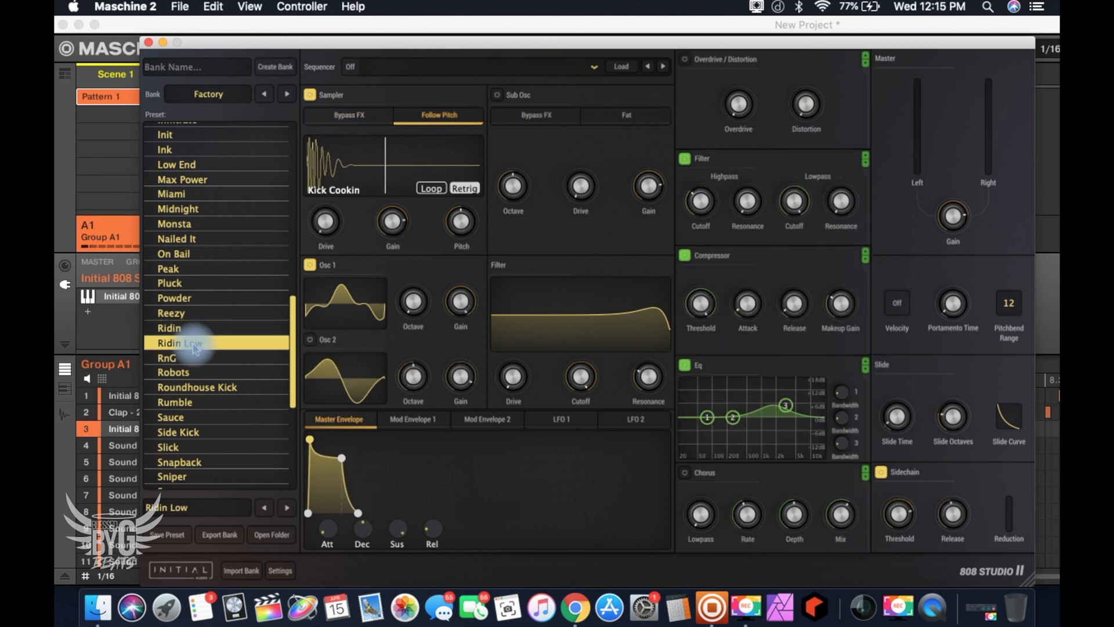
click(195, 361)
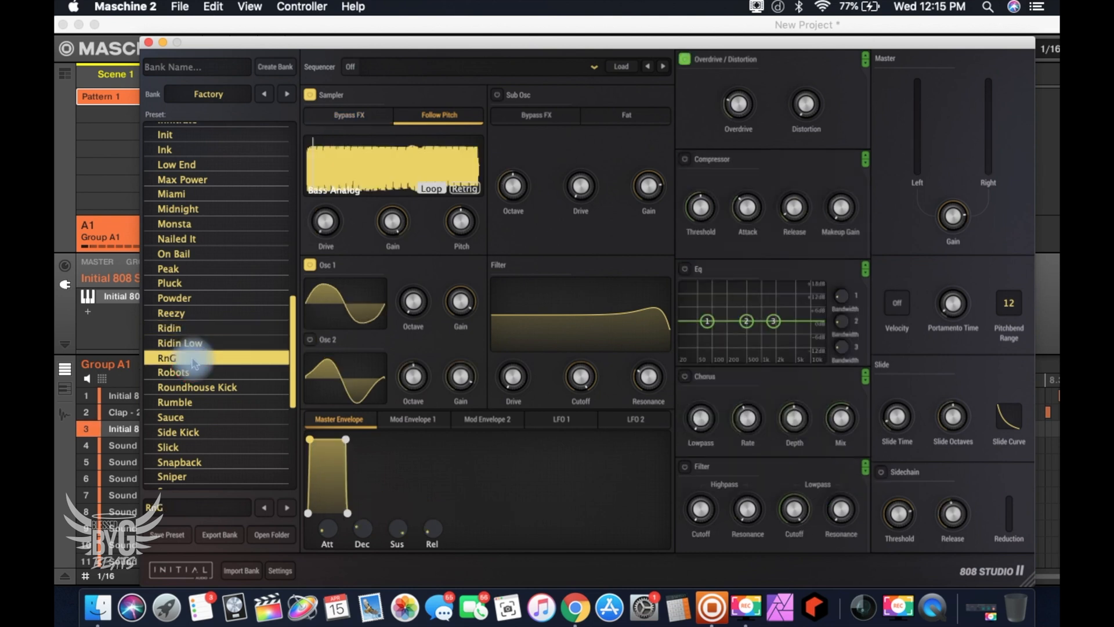
click(196, 373)
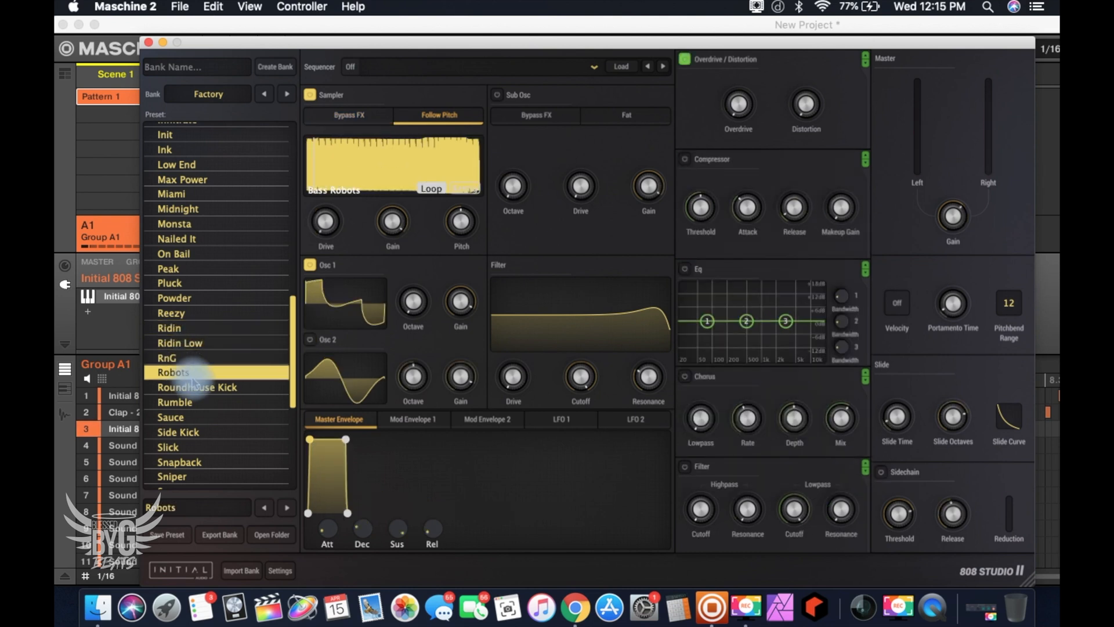
Audition the factory presets Roundhouse Kick, Rumble, Sauce, Side Kick and Slick one by one
click(207, 389)
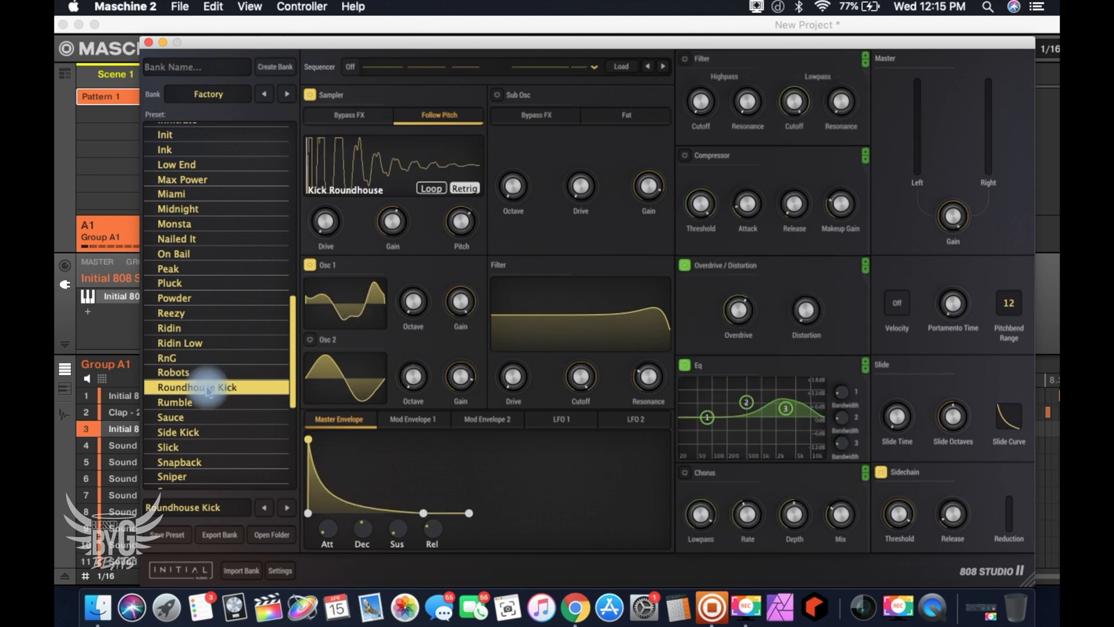
click(203, 402)
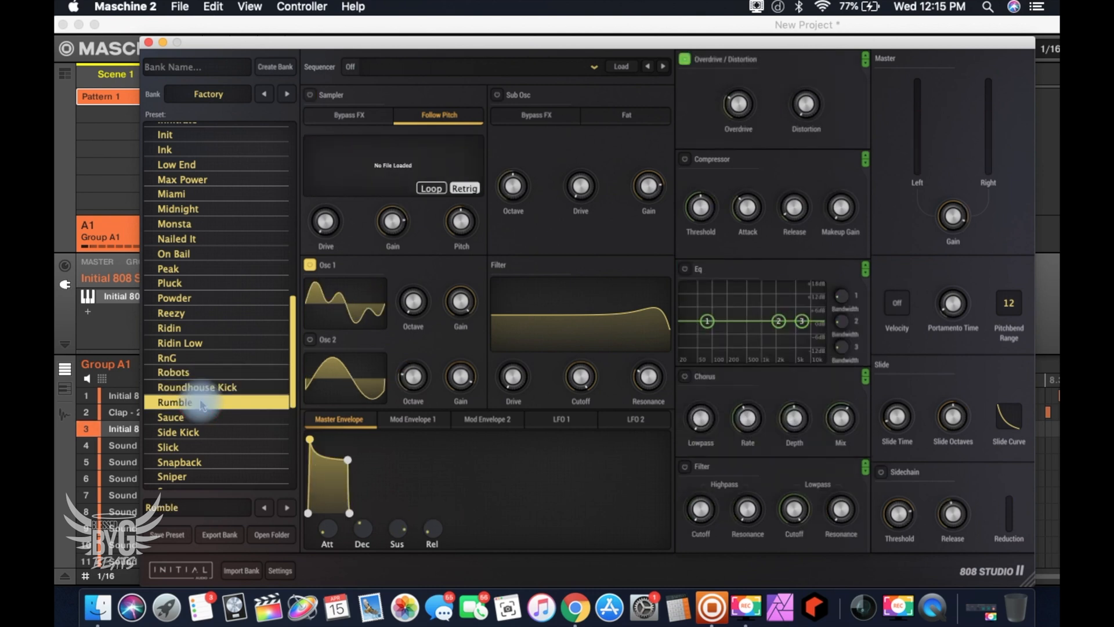
click(200, 418)
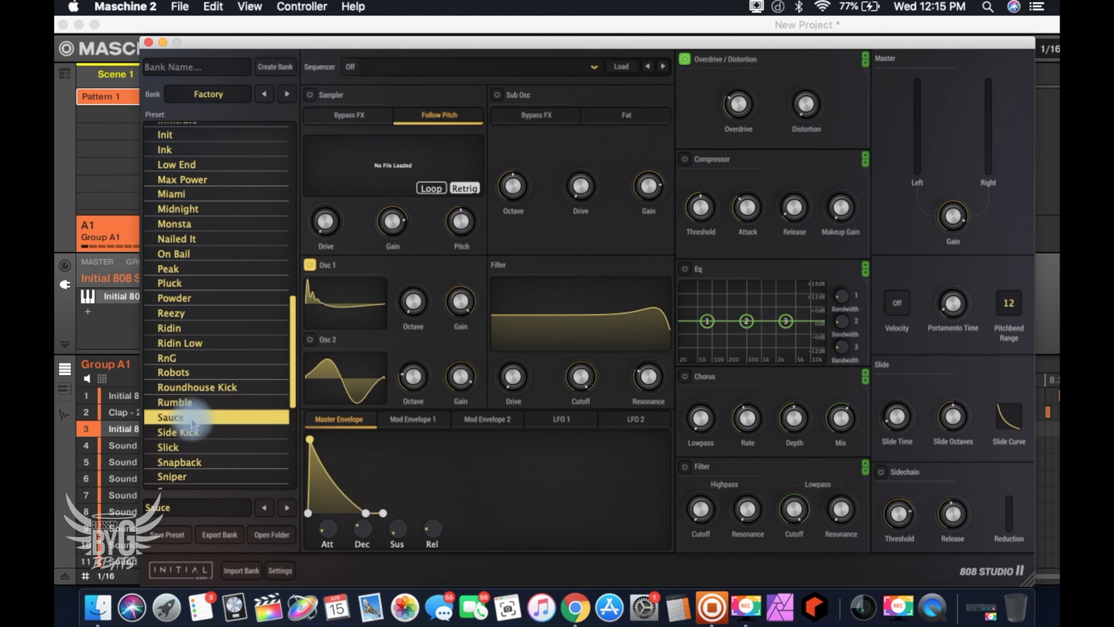
click(210, 439)
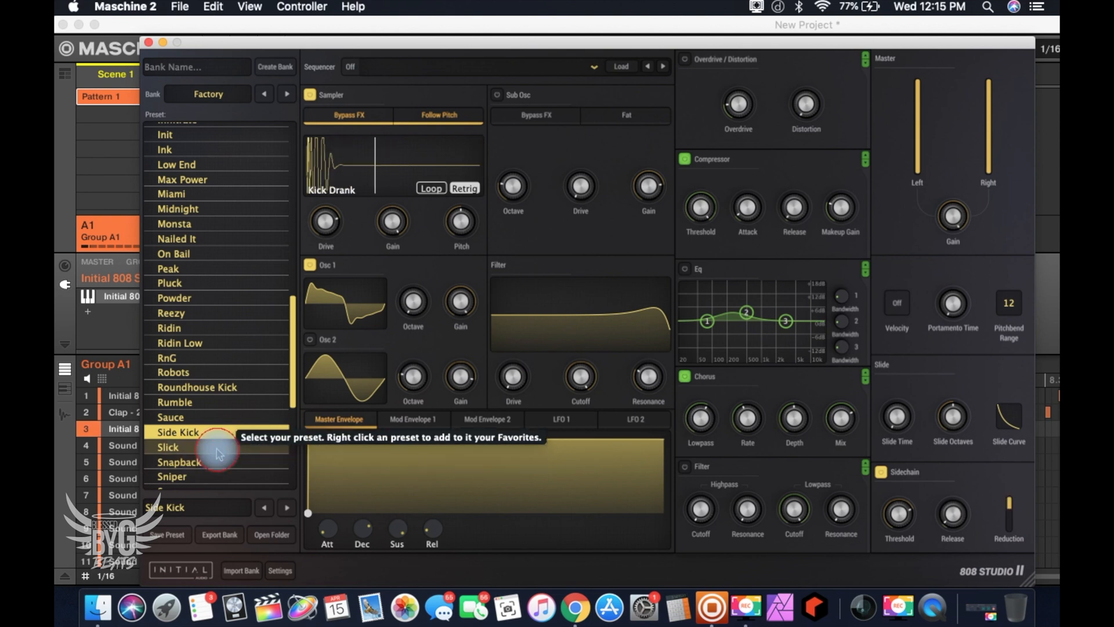
click(217, 448)
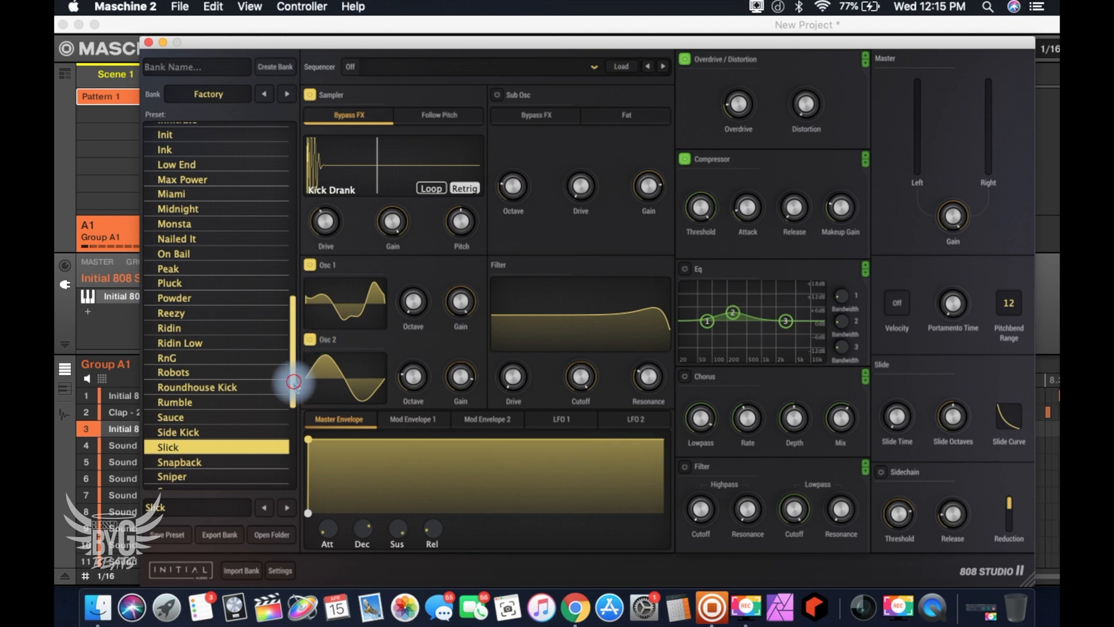
Audition the factory presets Snapback, Sniper, Snoop, Sub Marina and Sub Zero further down the preset list
drag(294, 381, 293, 464)
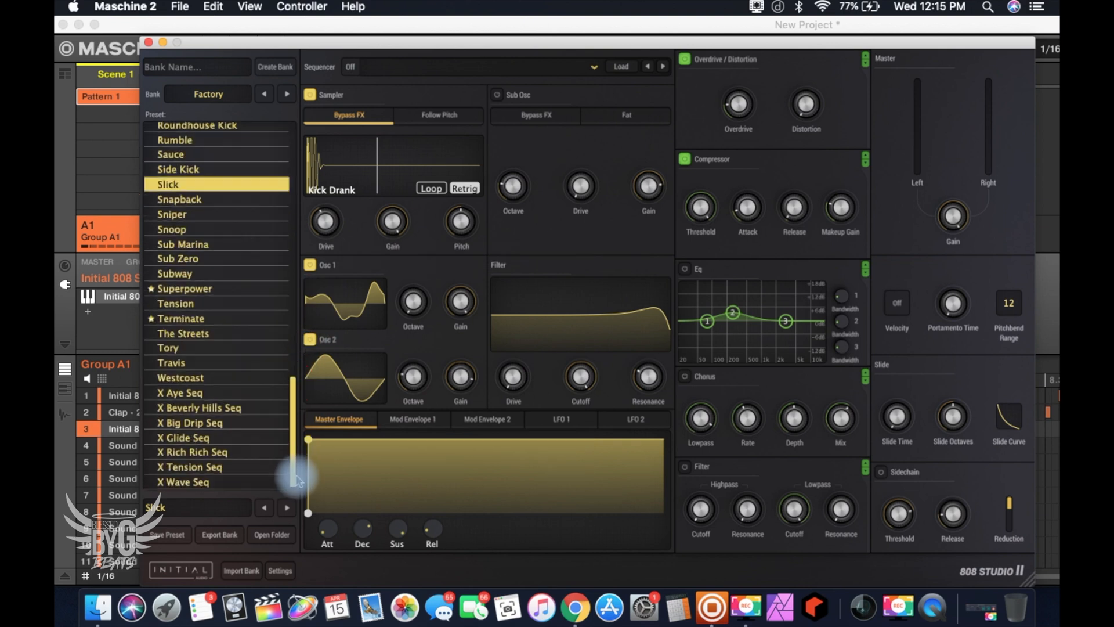
click(213, 203)
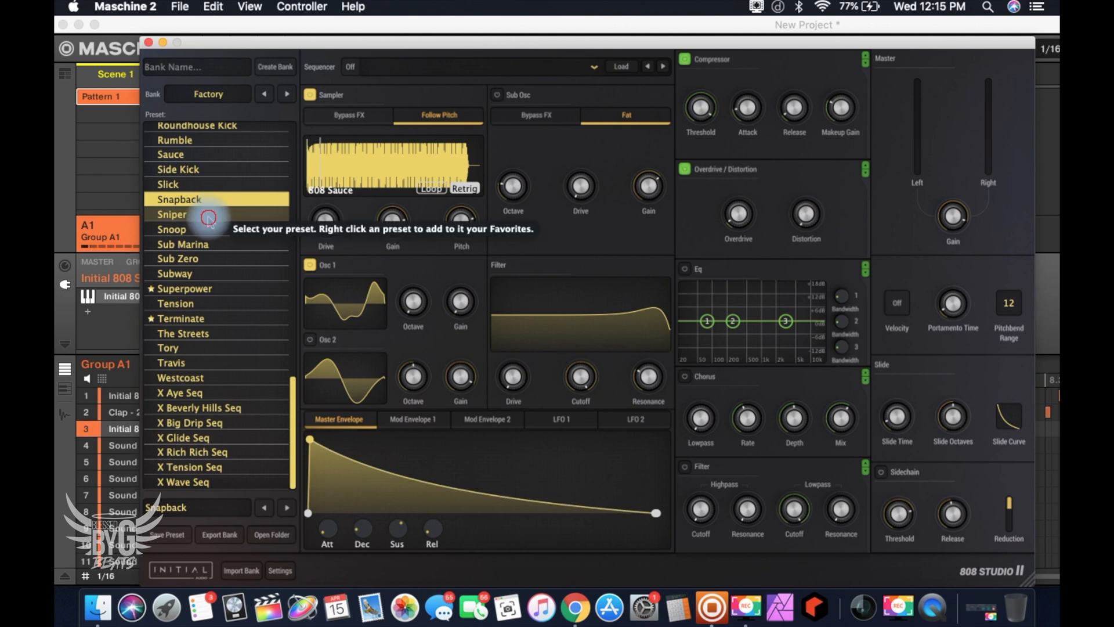
click(208, 216)
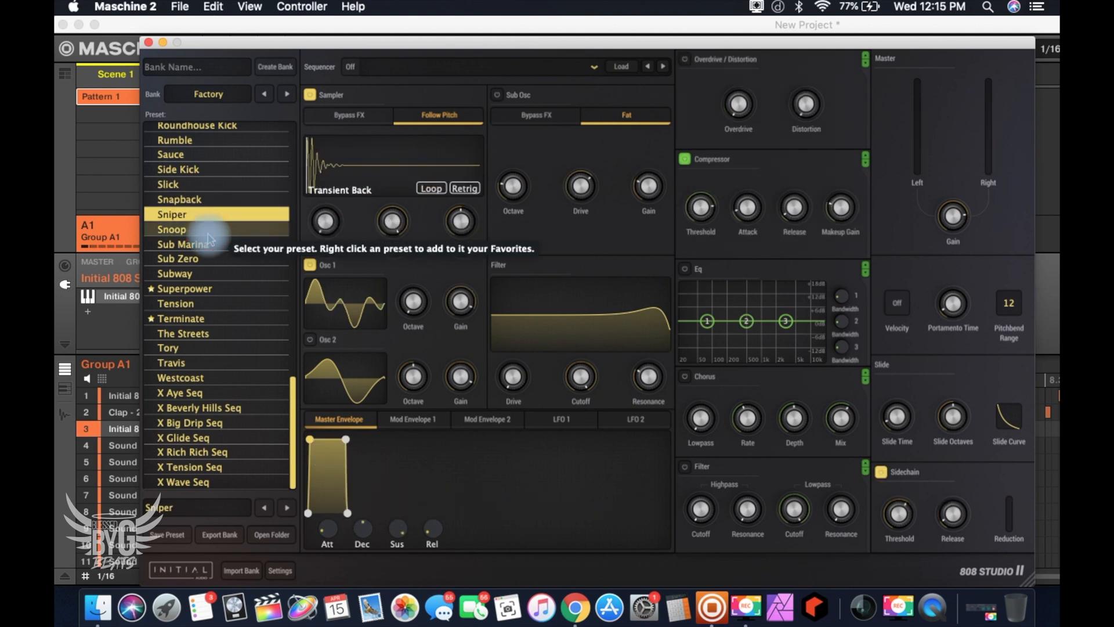
click(208, 232)
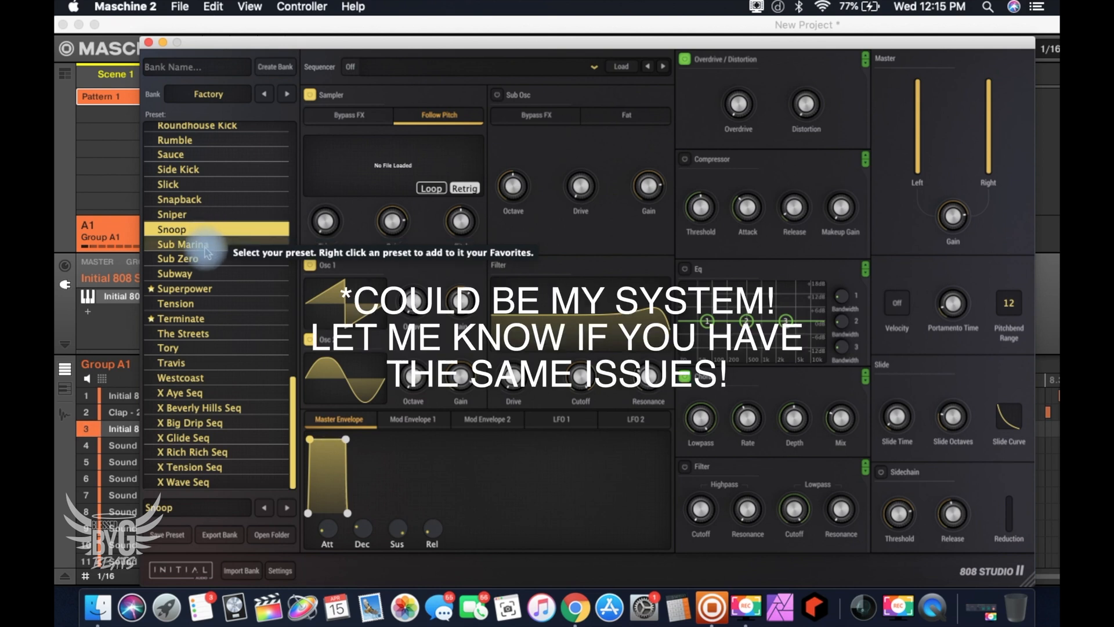
click(206, 246)
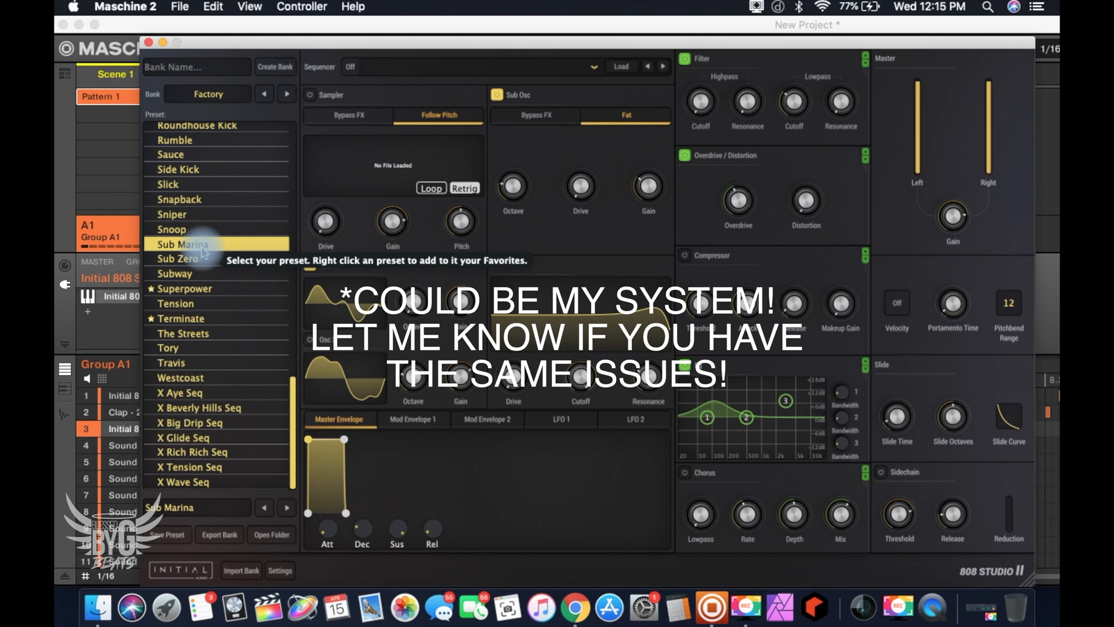
click(203, 261)
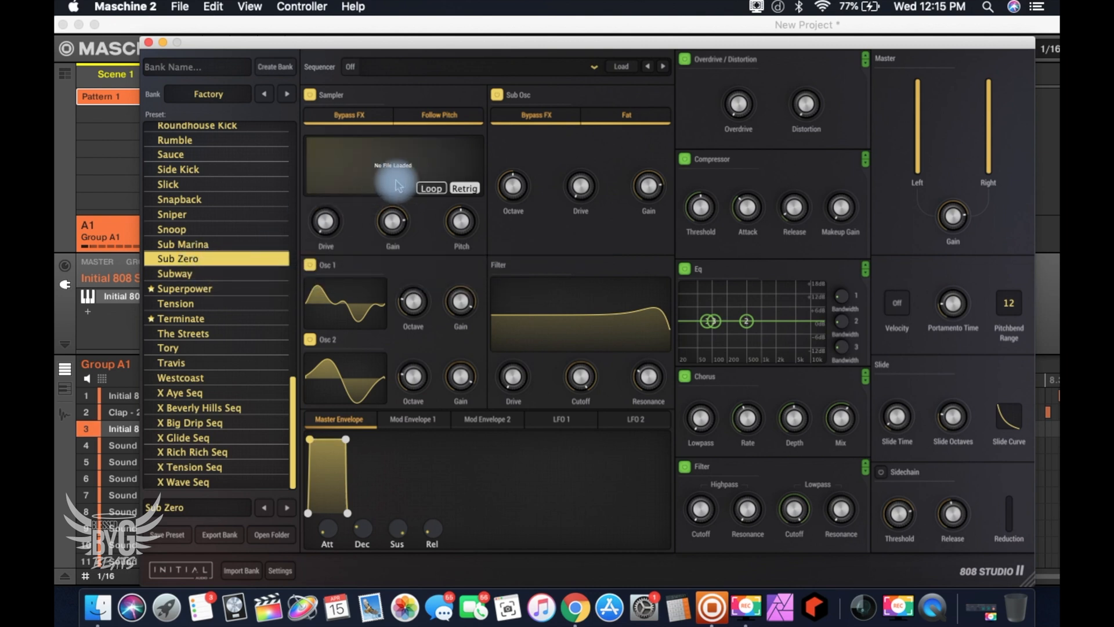
Audition the factory presets Subway, Superpower, Tension, Terminate and The Streets in sequence
click(229, 274)
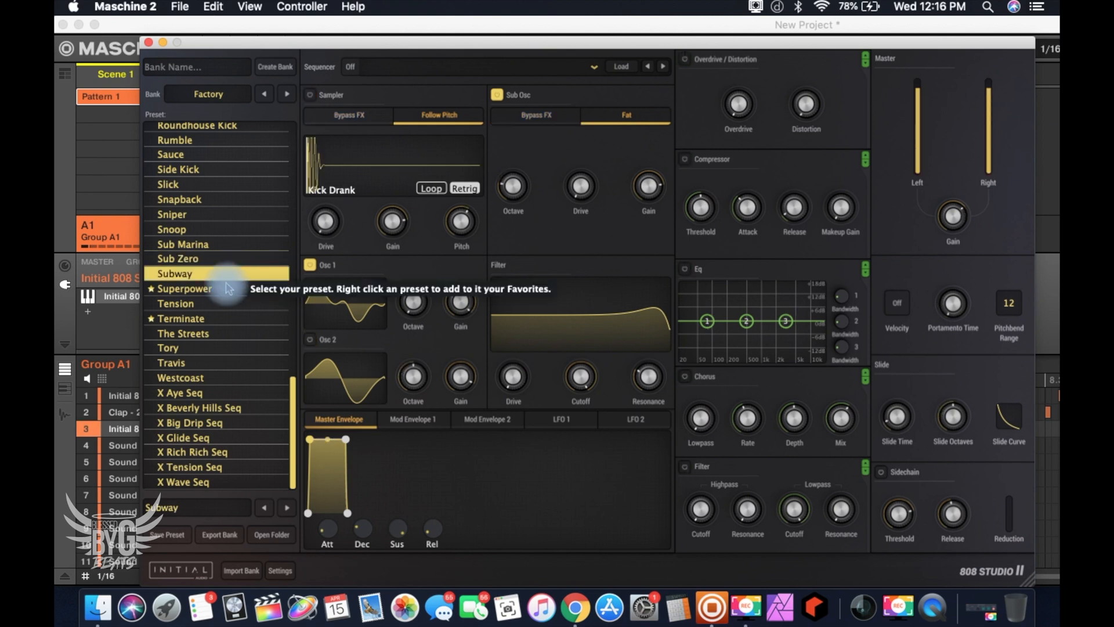
click(225, 289)
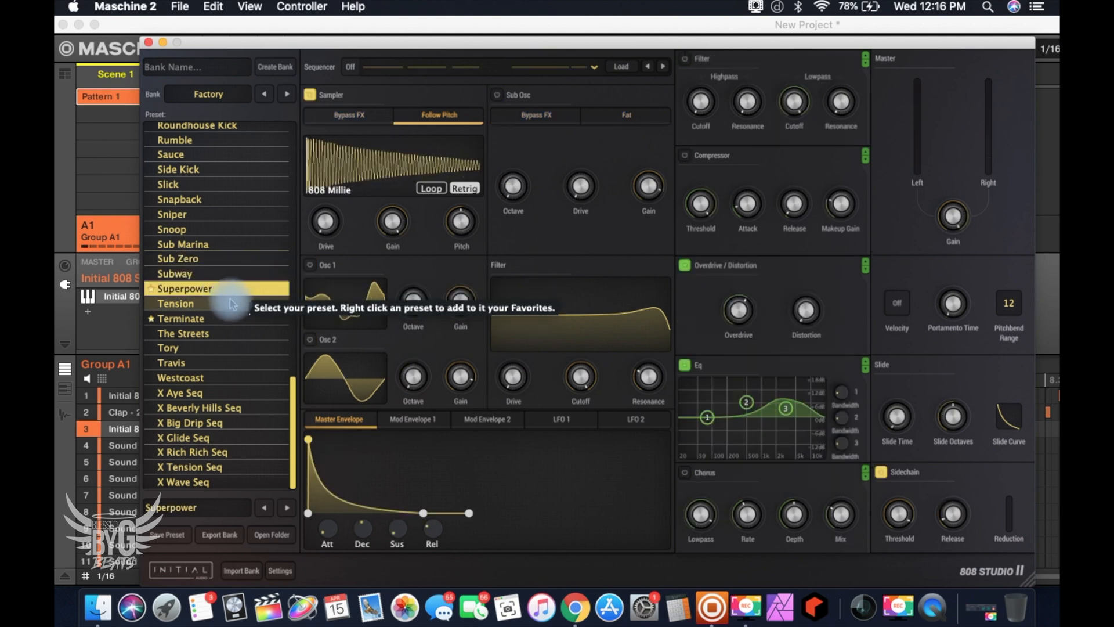
click(223, 304)
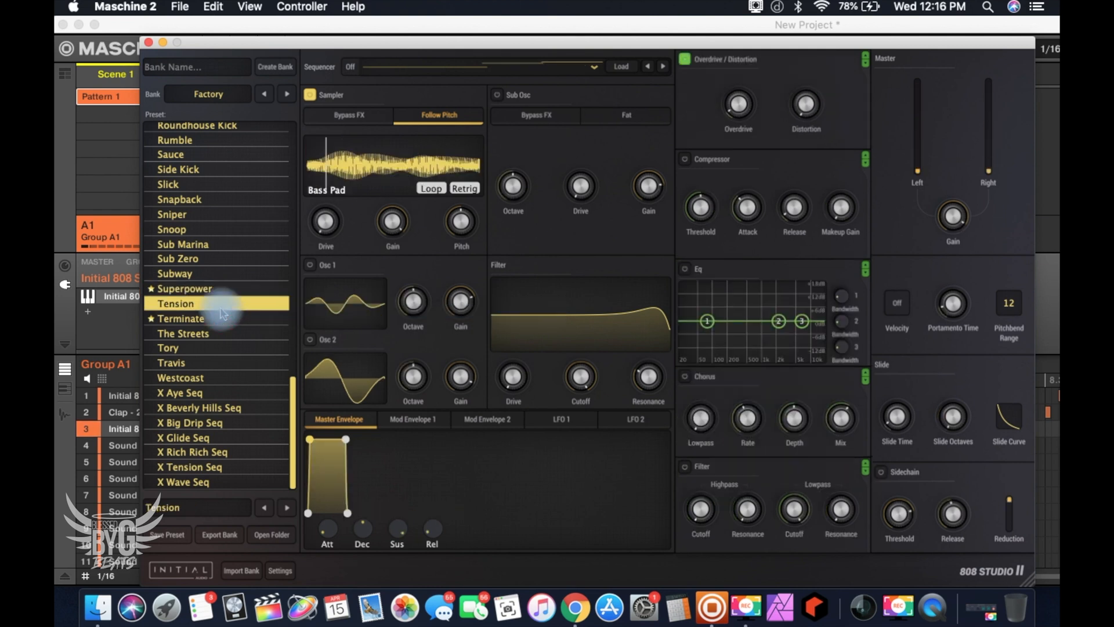
click(223, 319)
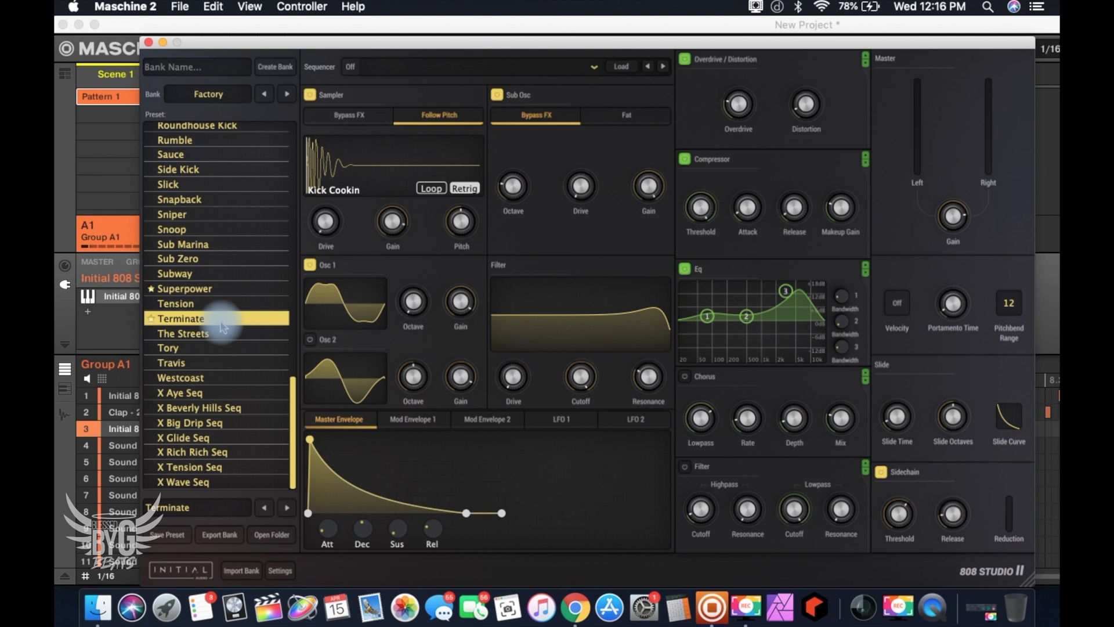
click(216, 335)
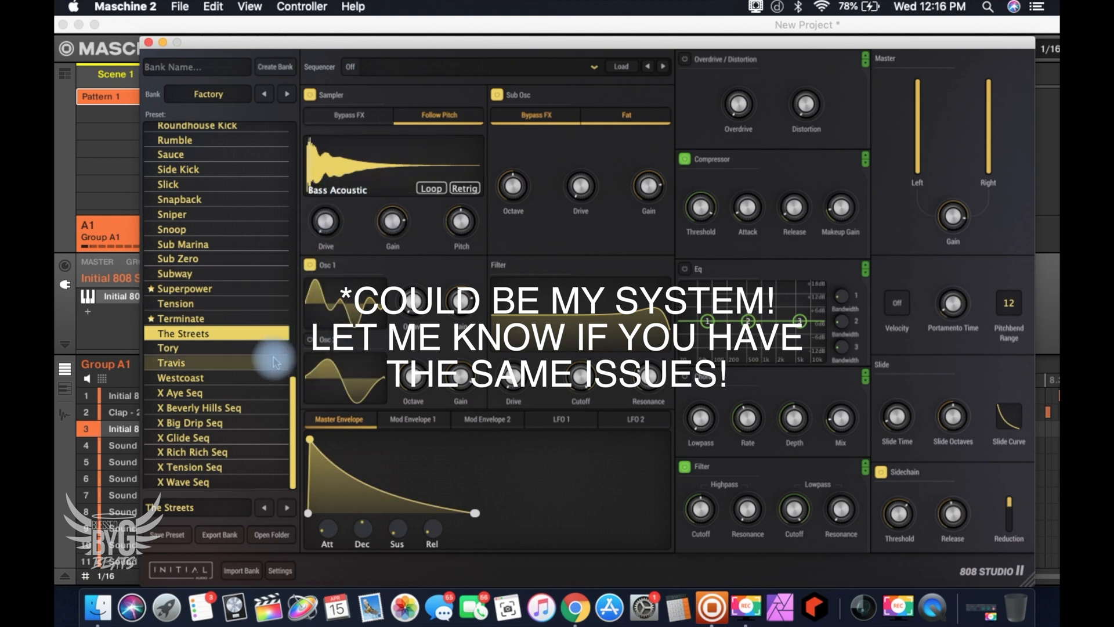
Audition the Tory preset, and compare Travis with Westcoast by switching between them, ending on Travis
click(240, 350)
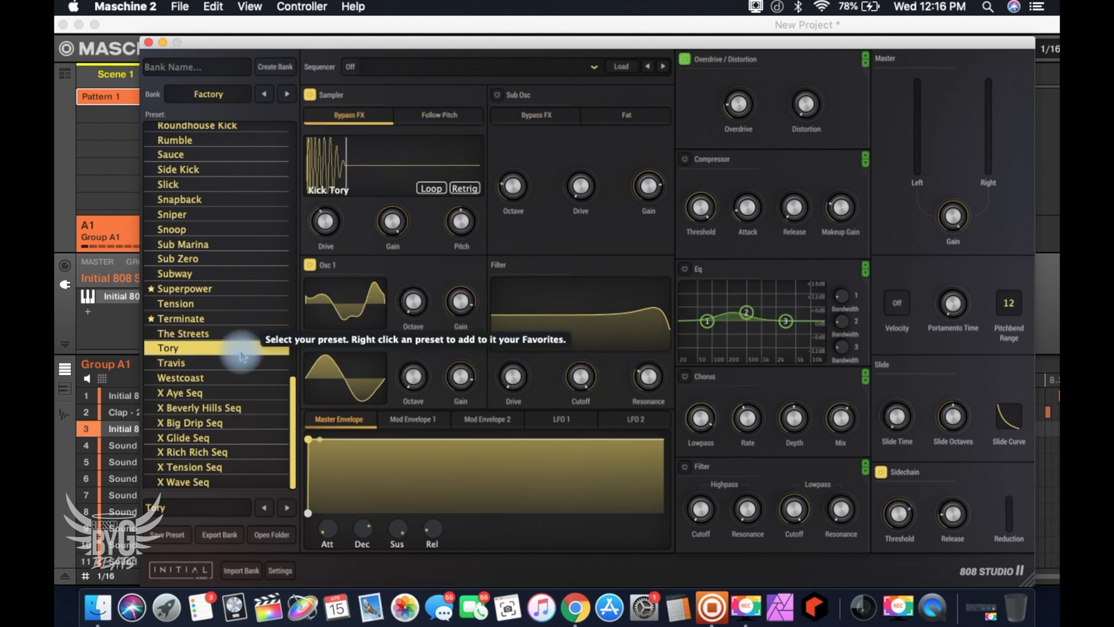
click(234, 367)
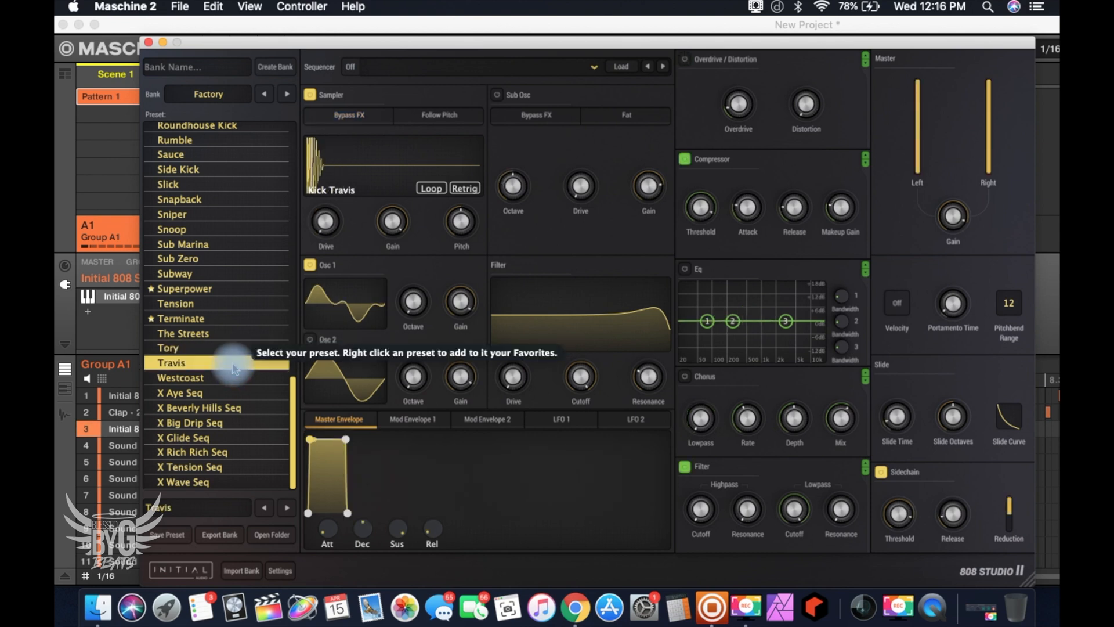
click(228, 379)
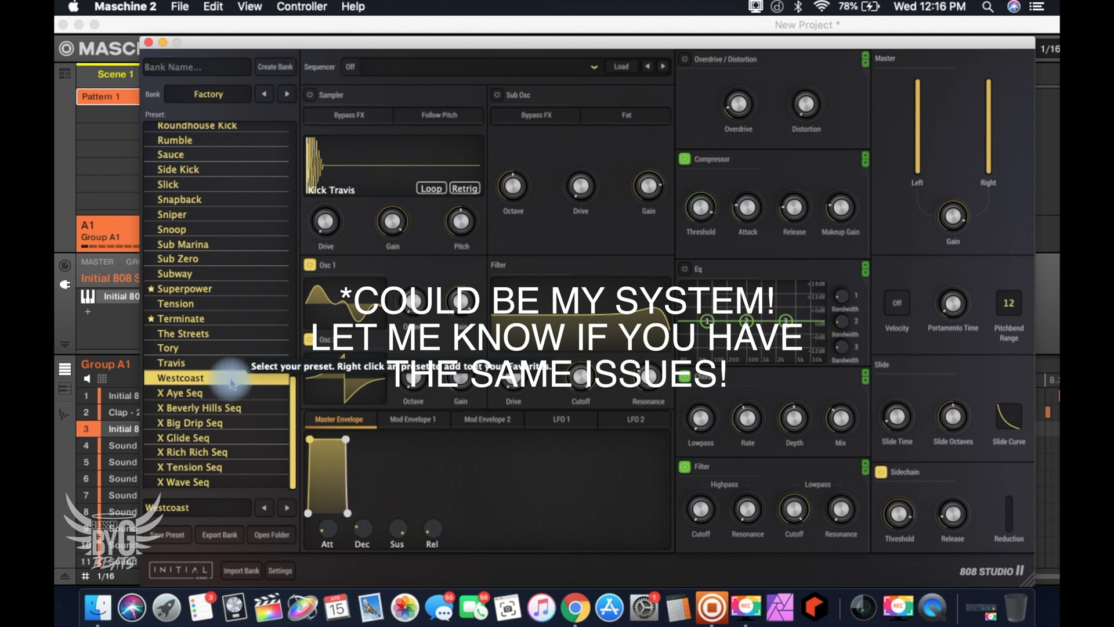
click(201, 366)
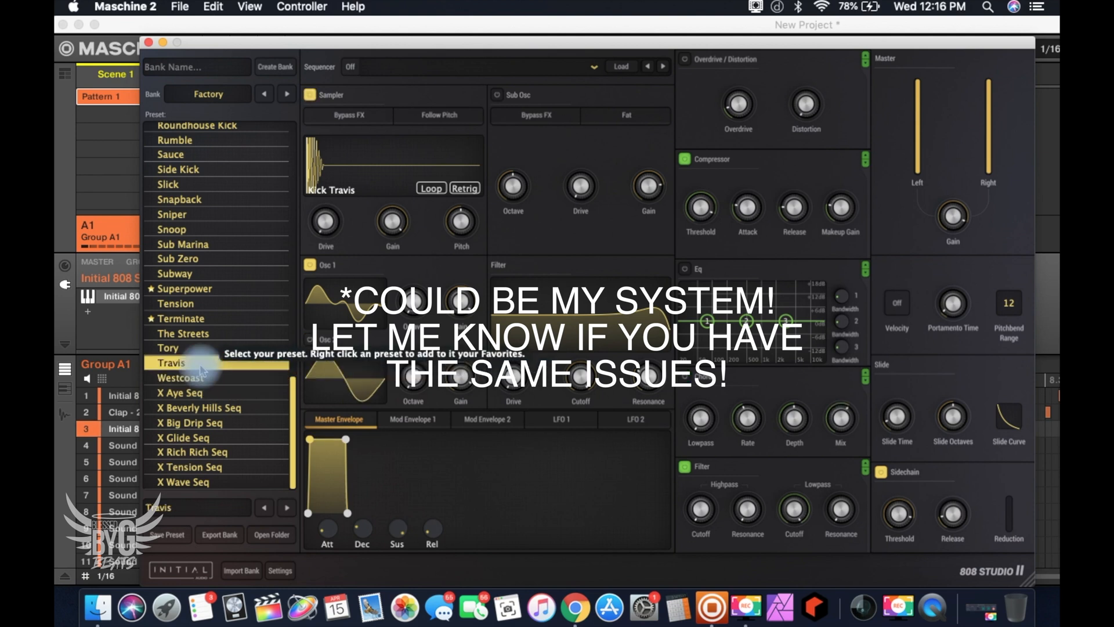
Audition the X Aye Seq, X Beverly Hills Seq and X Big Drip Seq presets, and inspect the Big Drip sequencer pattern
click(200, 395)
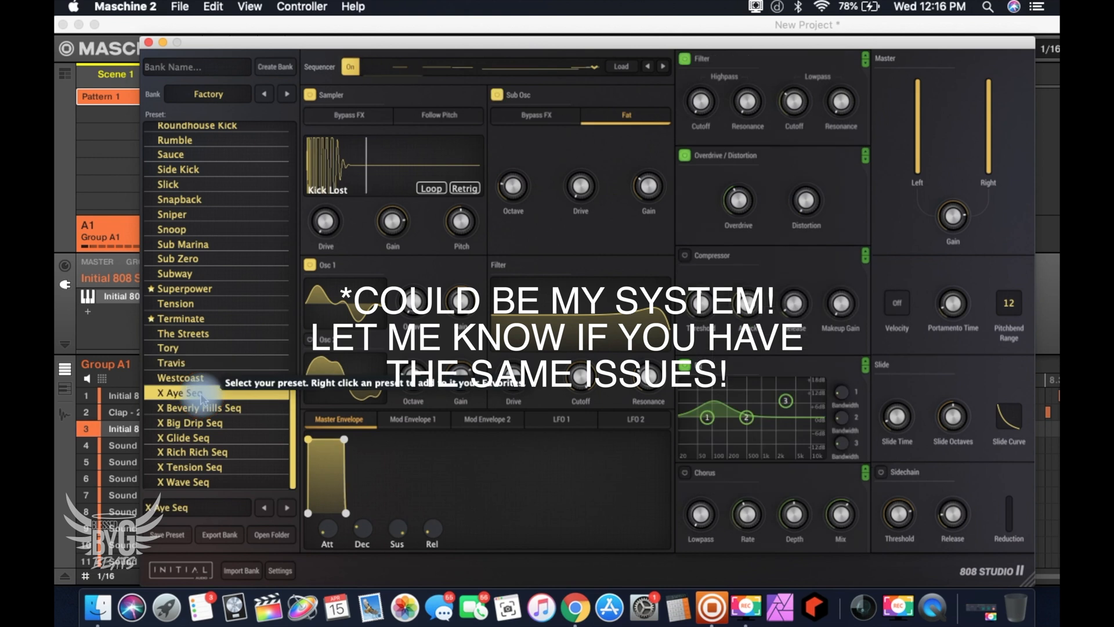
click(203, 409)
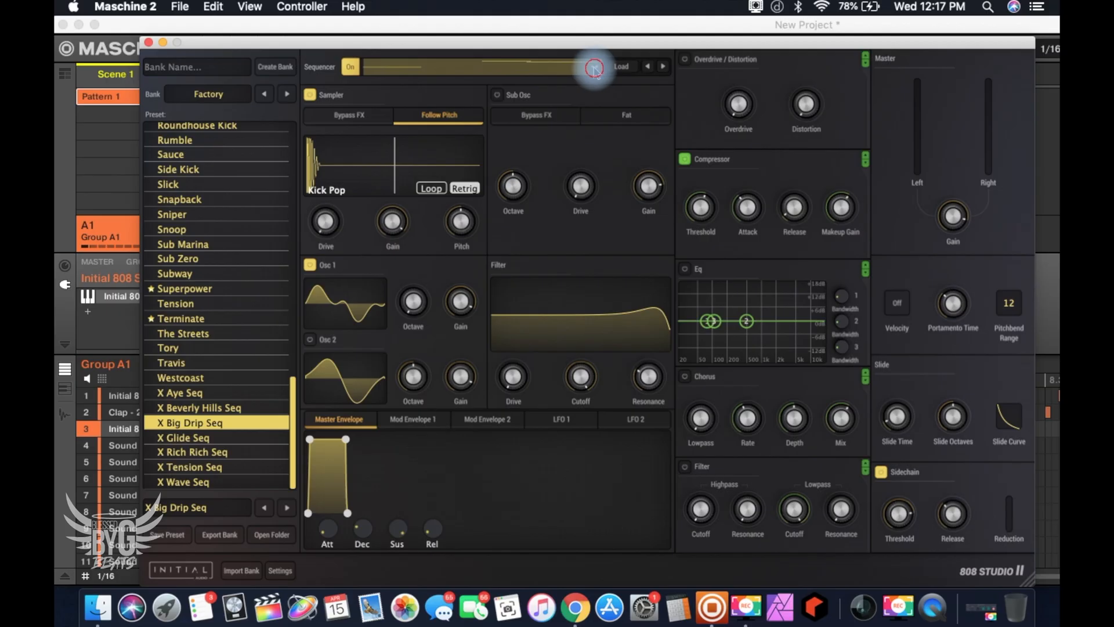
click(594, 69)
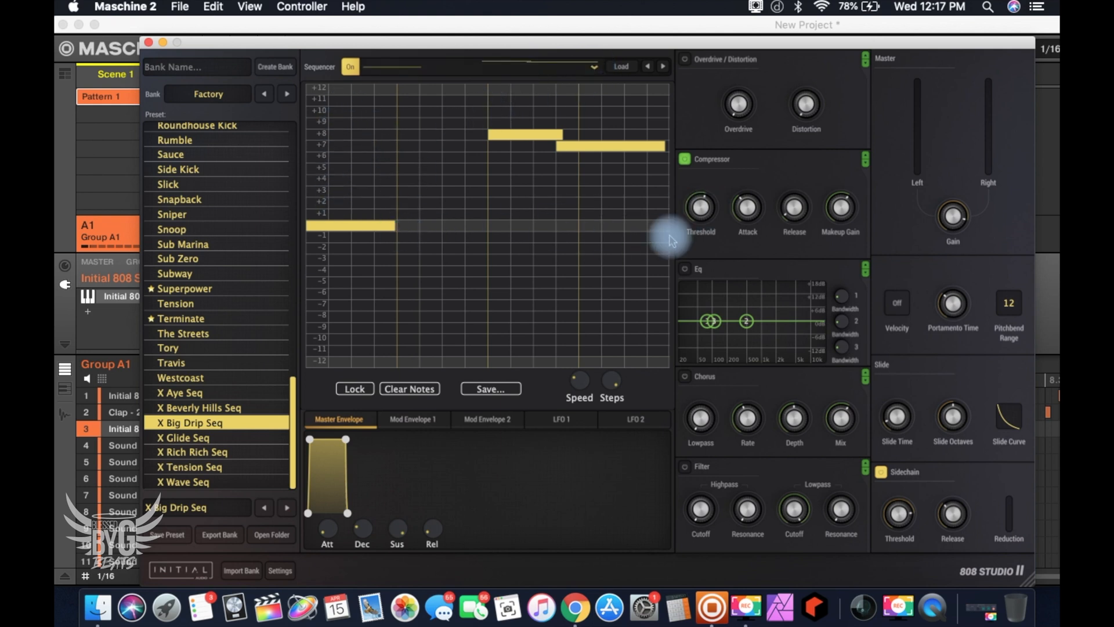
click(593, 71)
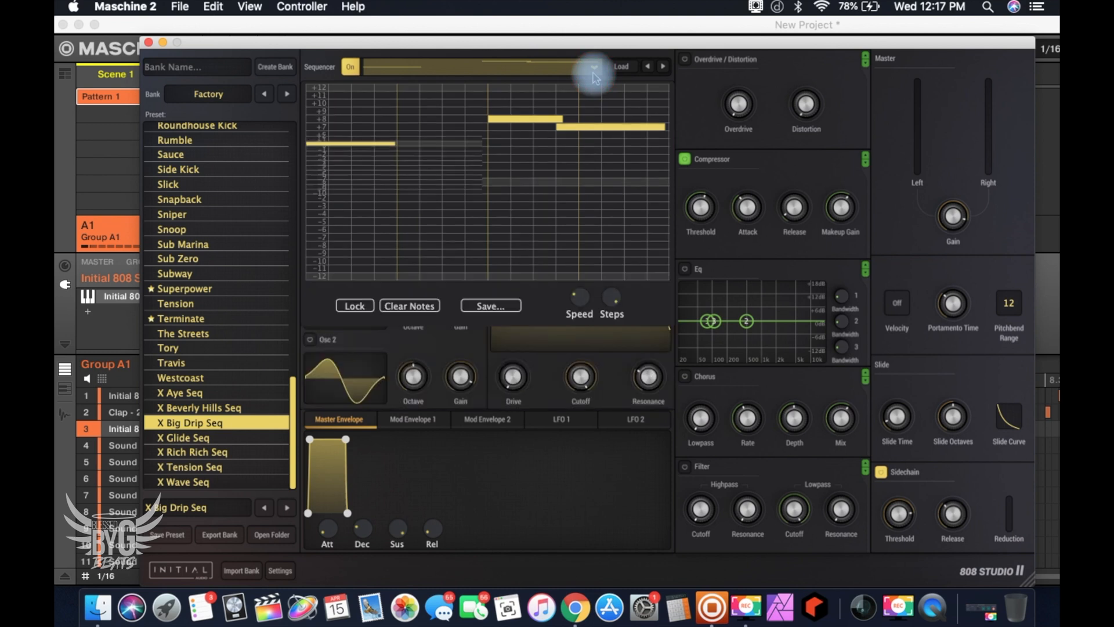
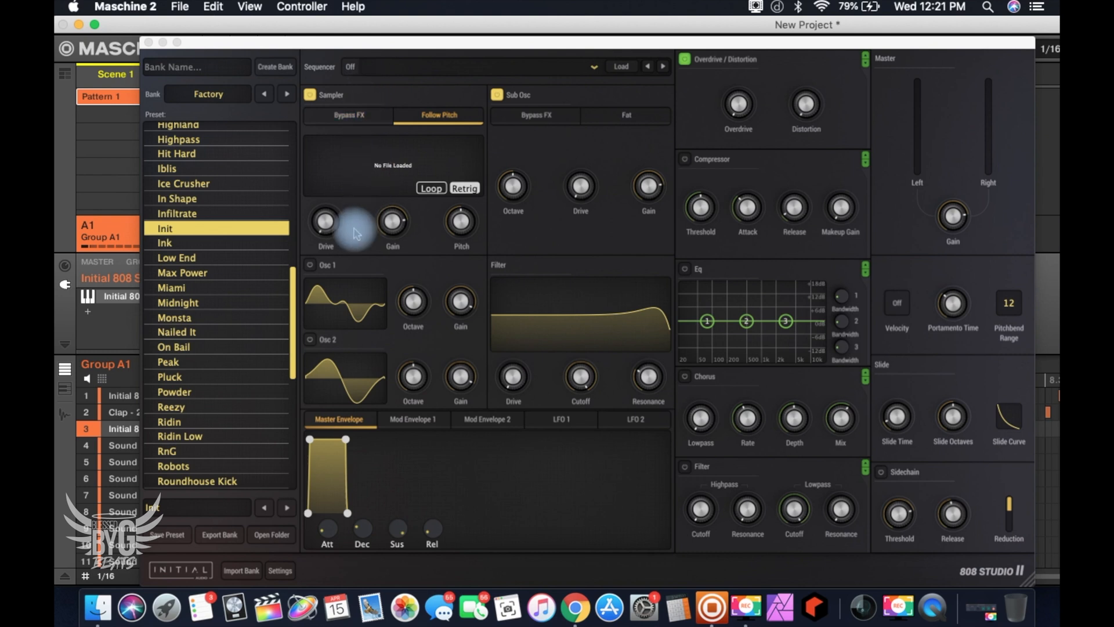
Examine the Init preset's empty sequencer grid and list of loadable patterns, and toggle the sequencer on and back off
drag(296, 323, 298, 296)
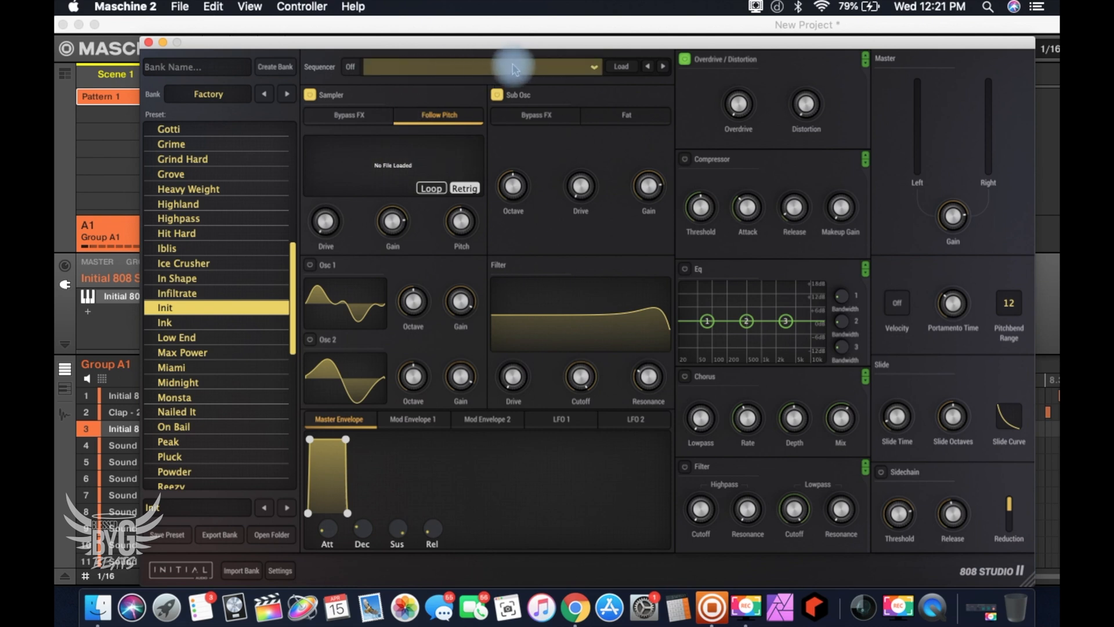
click(595, 71)
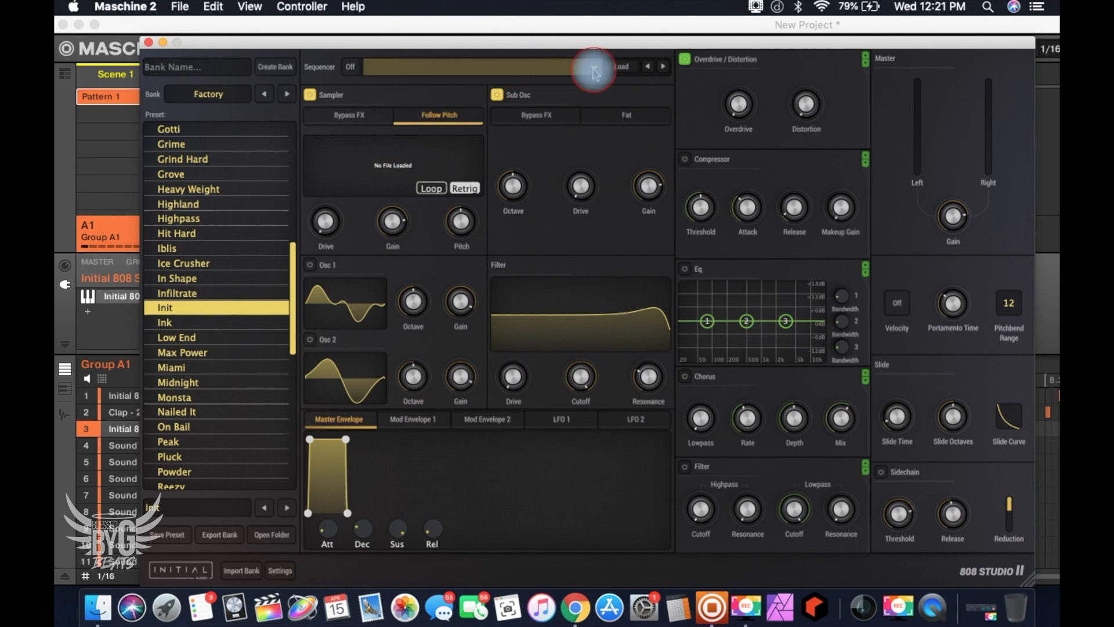
click(629, 70)
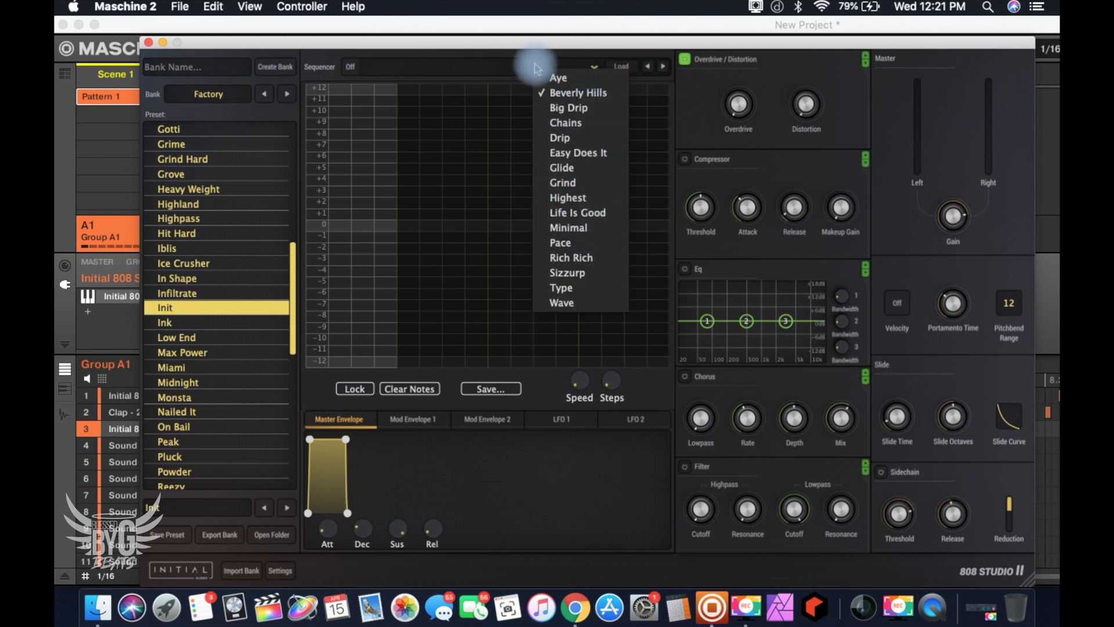
click(498, 71)
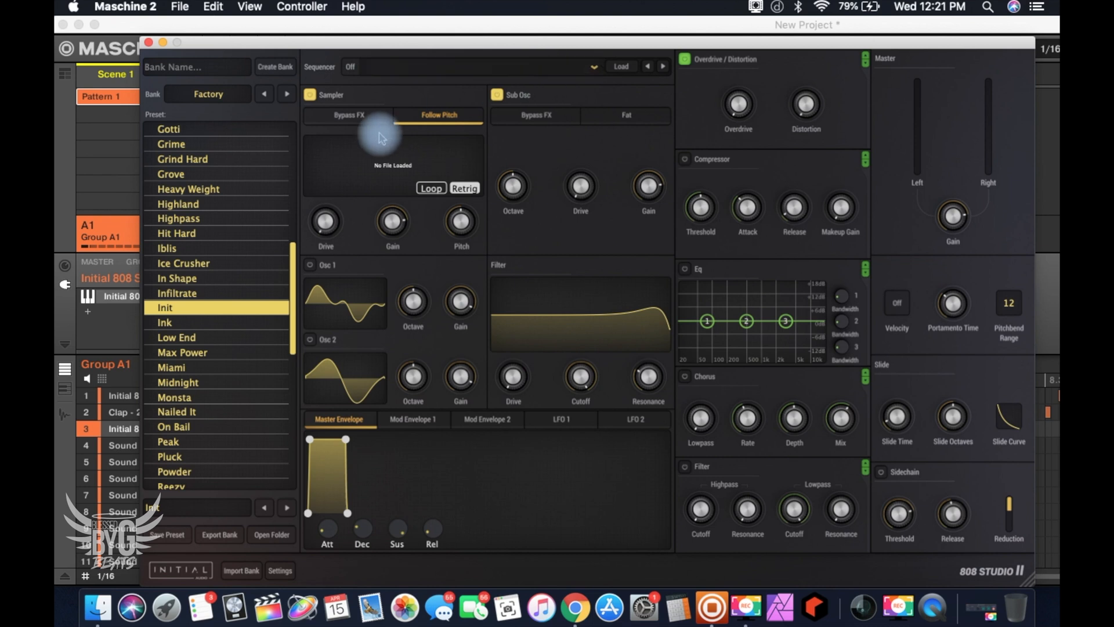
click(351, 72)
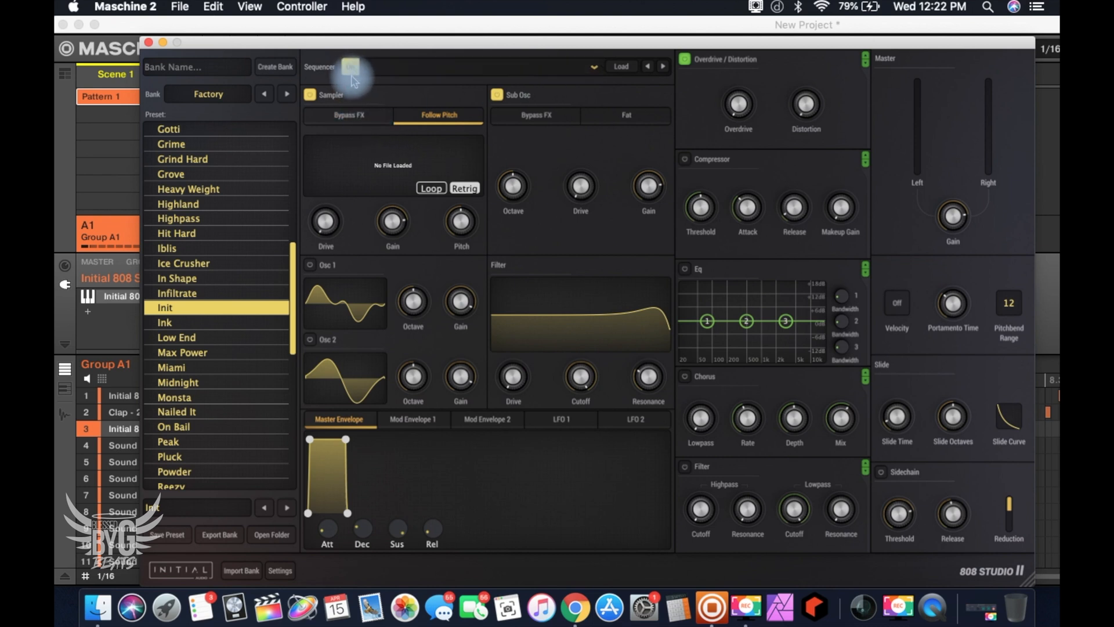
click(353, 68)
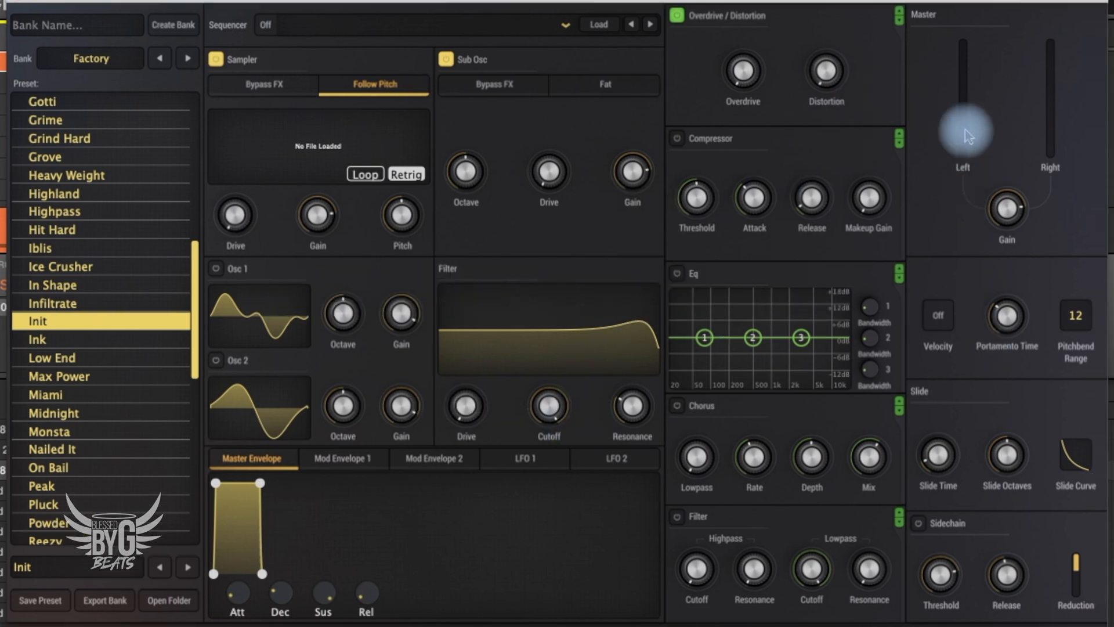
Load the Kick Roundhouse sample into the sampler, replace it with 808 Trap, and turn off the Sub Osc
mouse_move(812, 65)
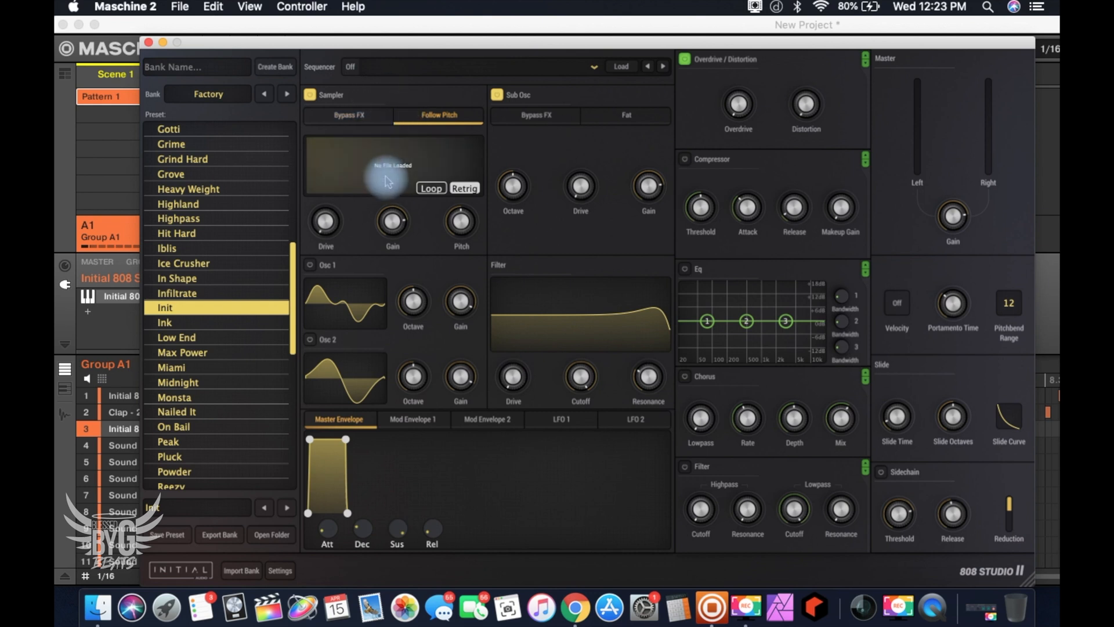
mouse_move(404, 232)
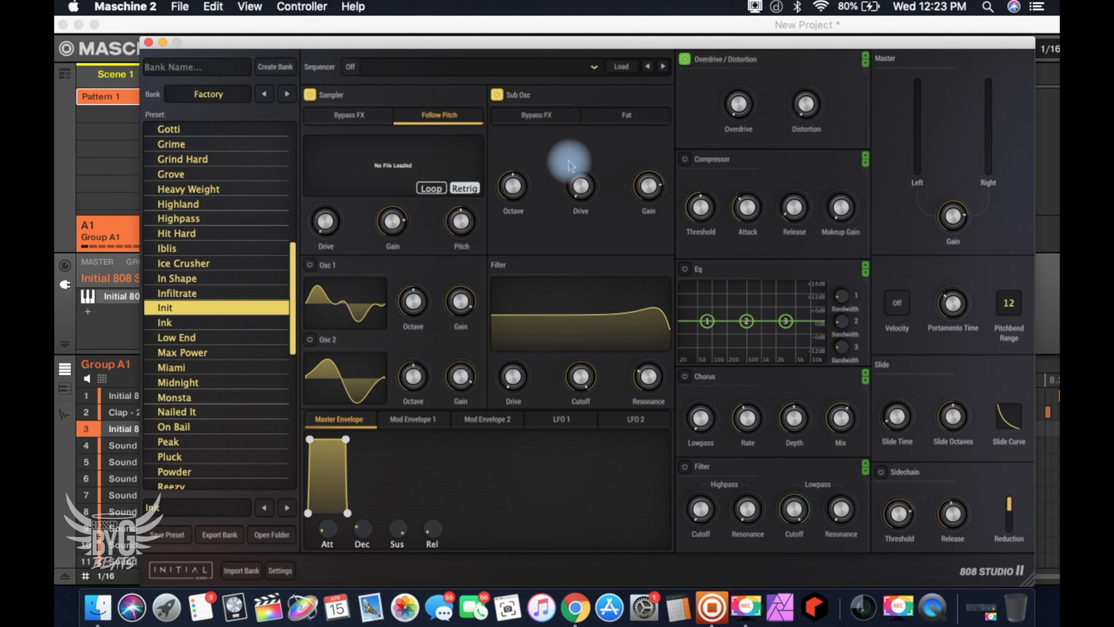
click(396, 160)
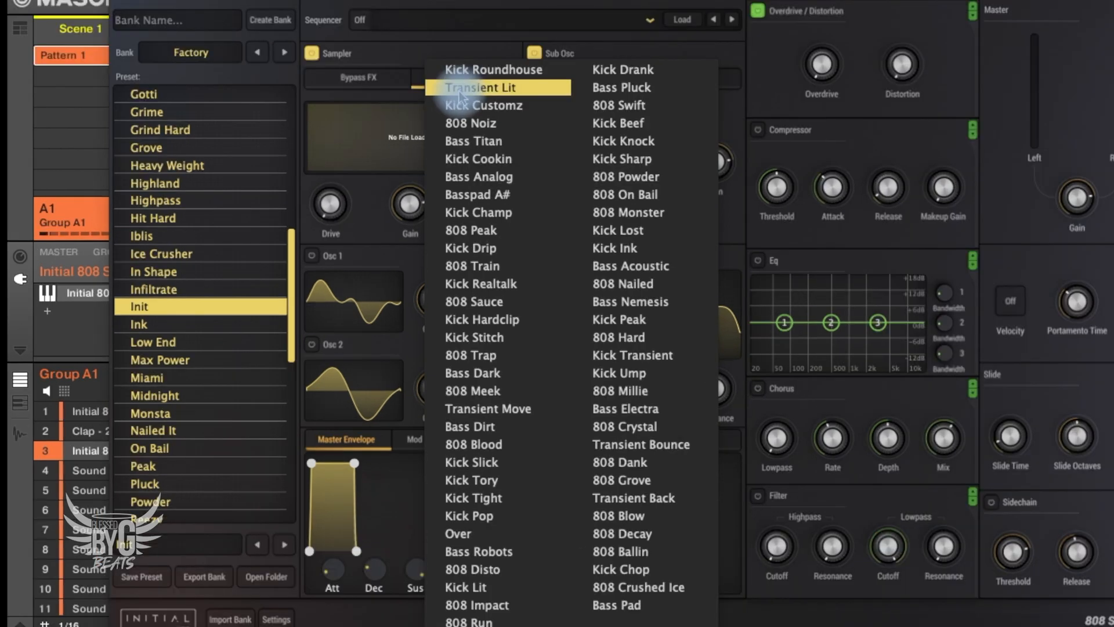
click(491, 69)
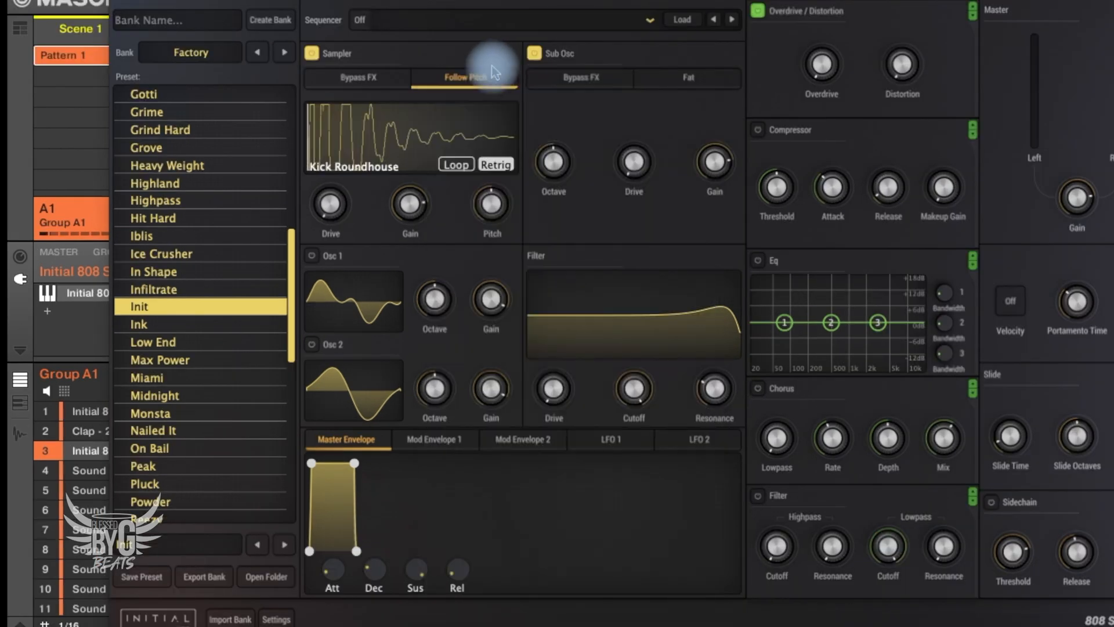
click(400, 140)
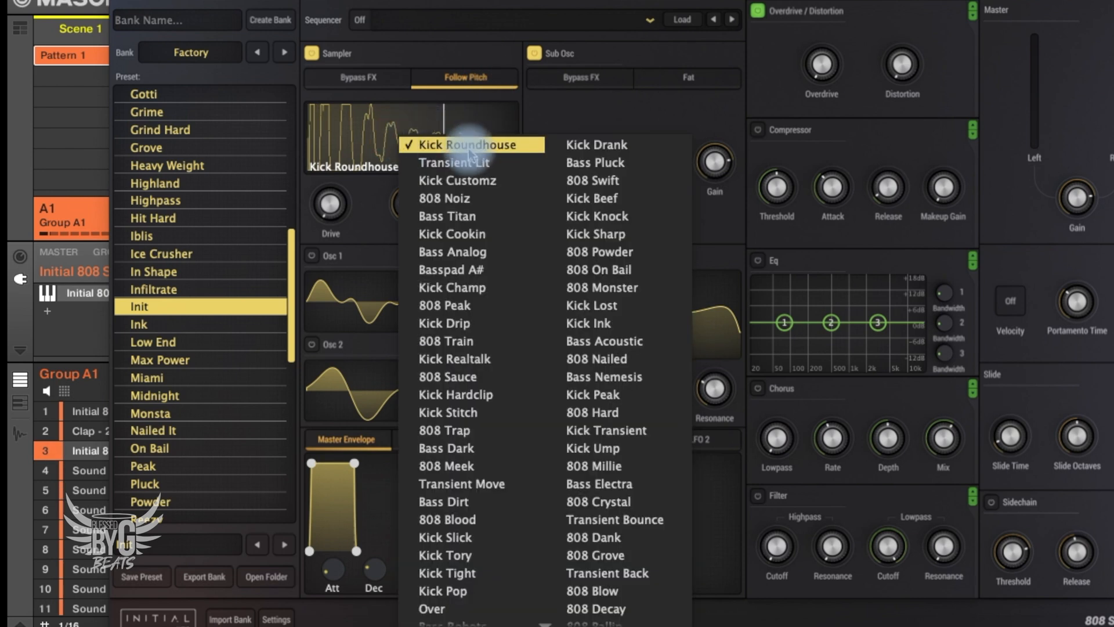
click(456, 430)
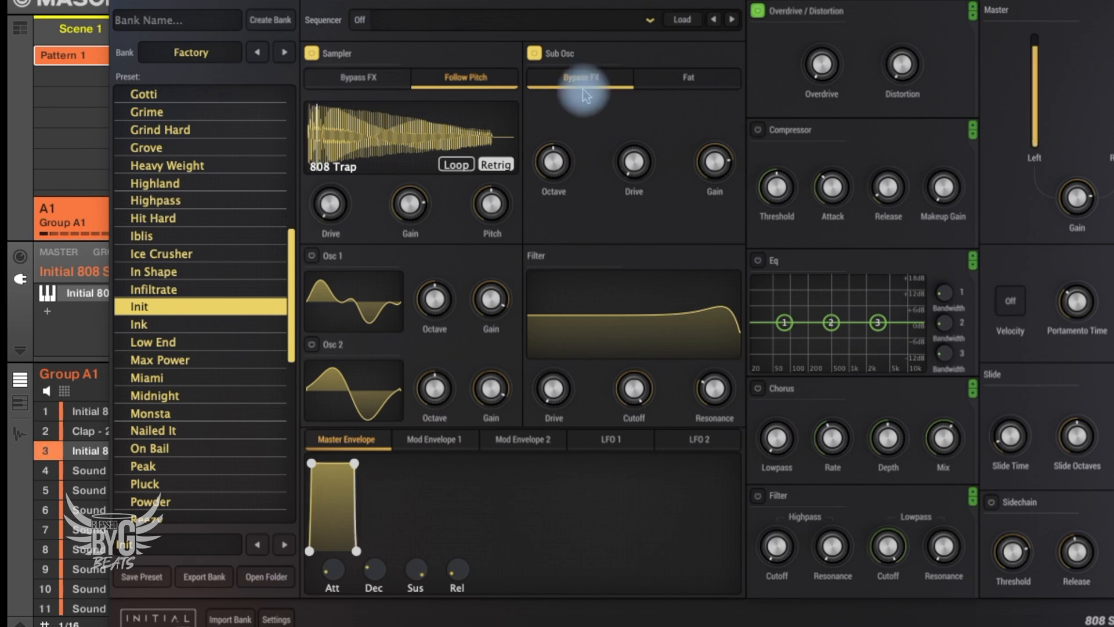
click(533, 53)
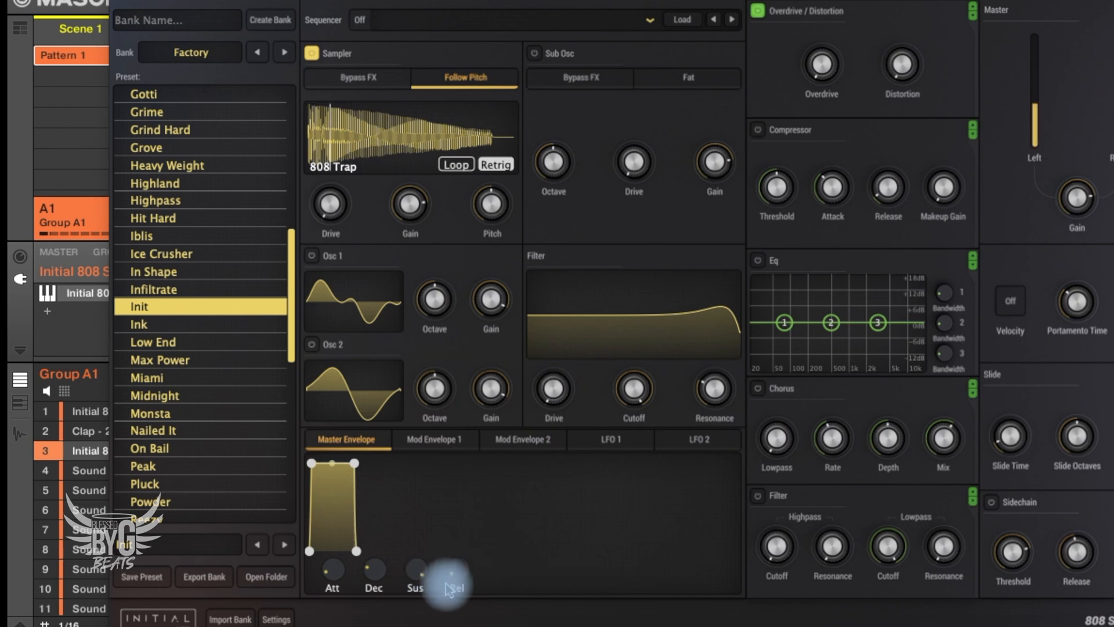
Reshape the Master Envelope with a long release, the shortest attack and a much longer decay stage before the falloff
drag(454, 577, 467, 514)
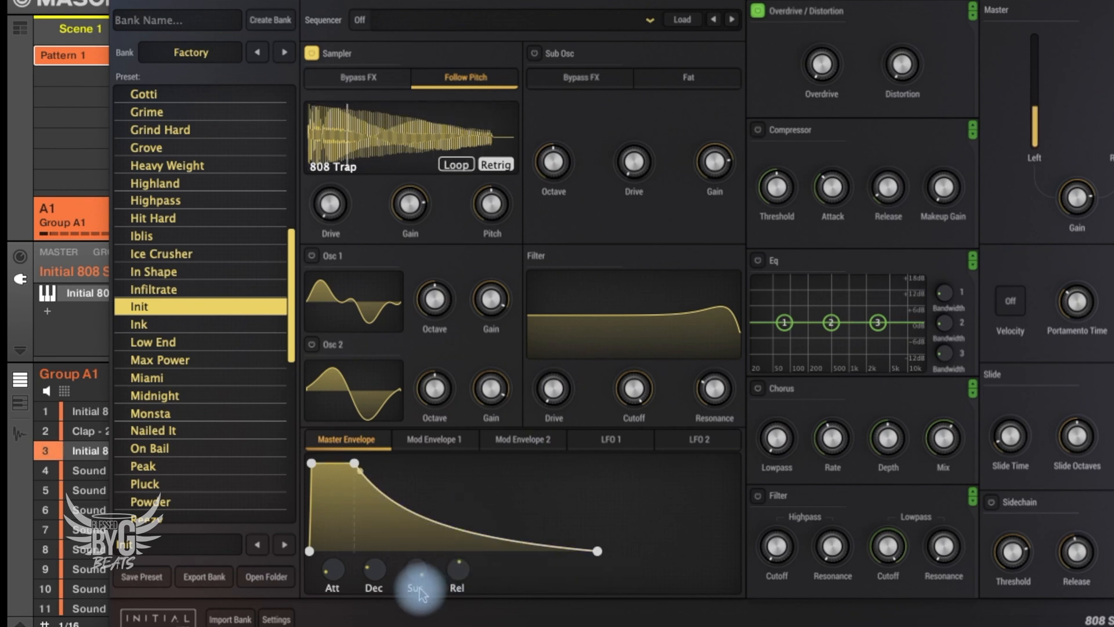
drag(332, 577, 332, 586)
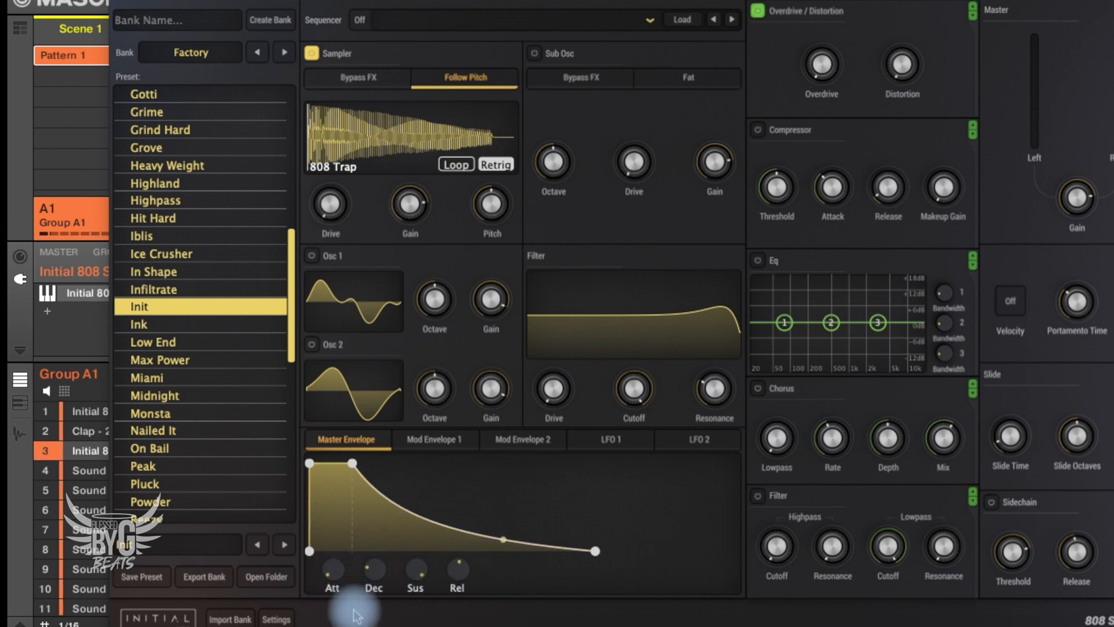
mouse_move(409, 585)
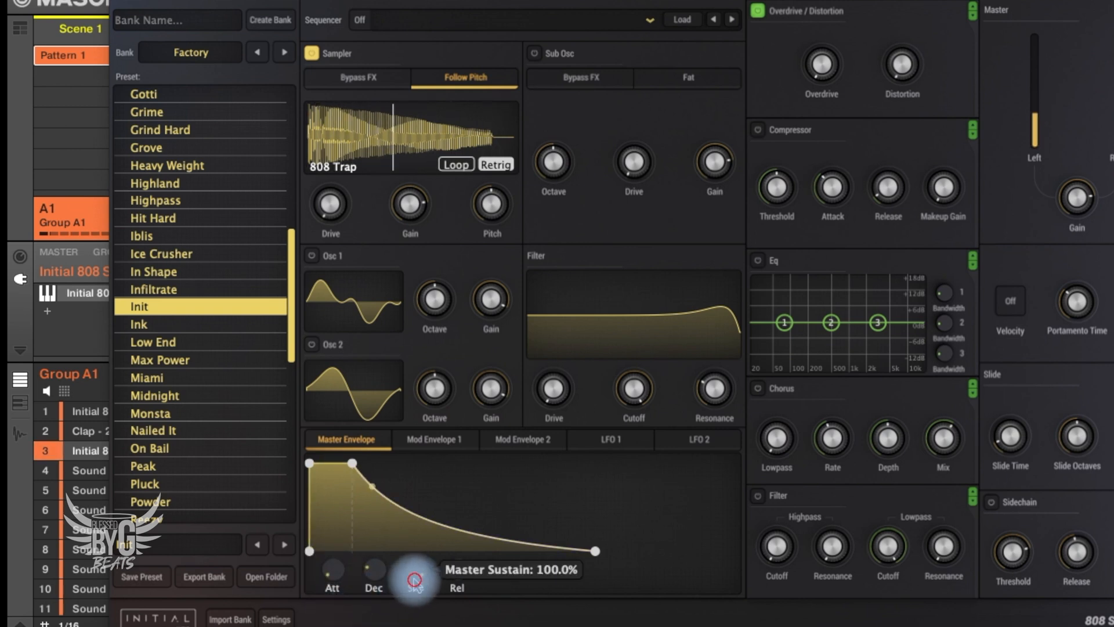
drag(364, 469, 440, 462)
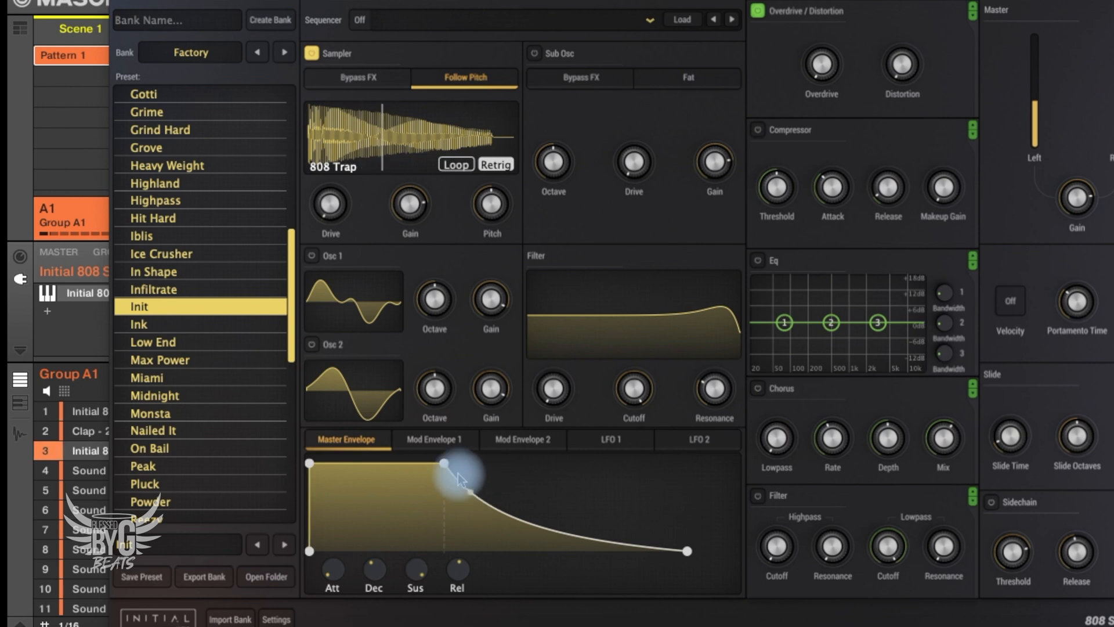
drag(445, 464, 530, 460)
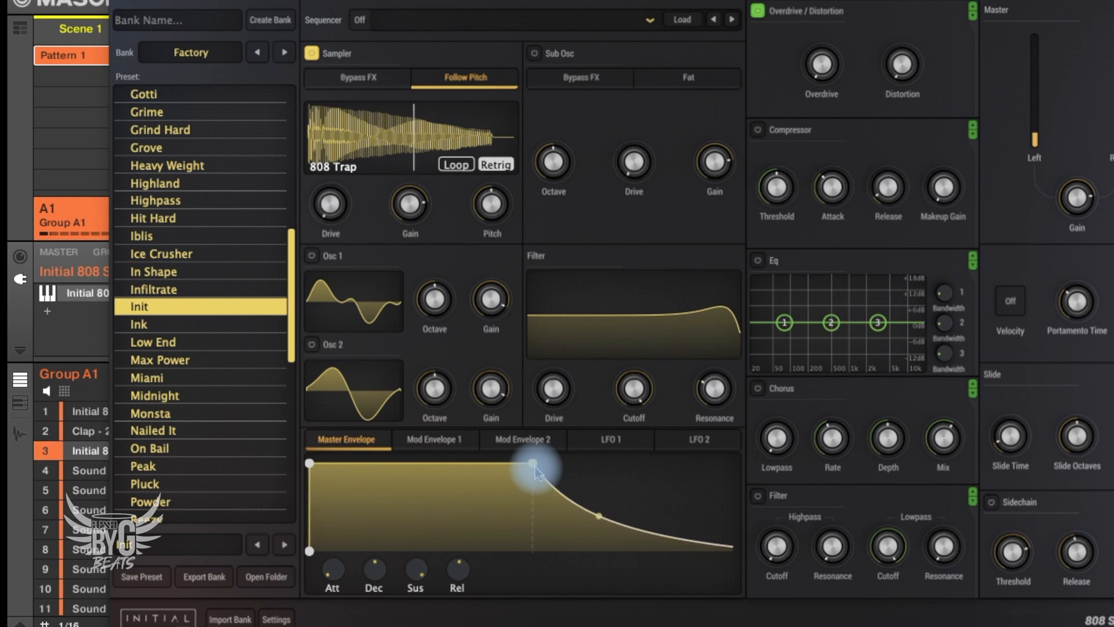
Lower the 808 Trap sample's pitch to -12 and increase the sample drive beyond 31.1%
mouse_move(421, 399)
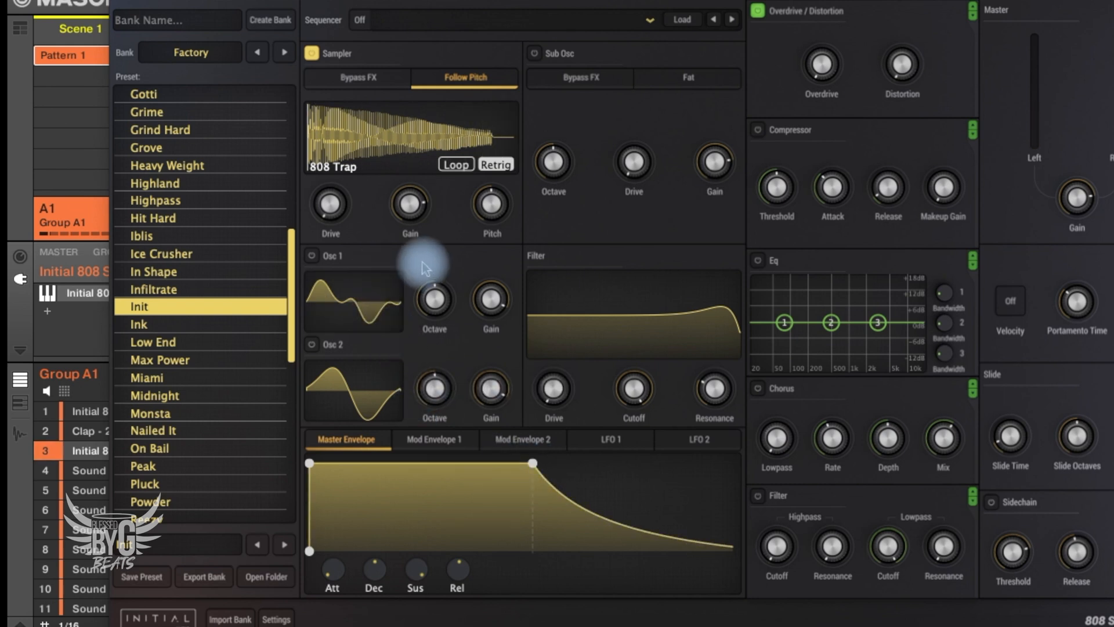
mouse_move(484, 217)
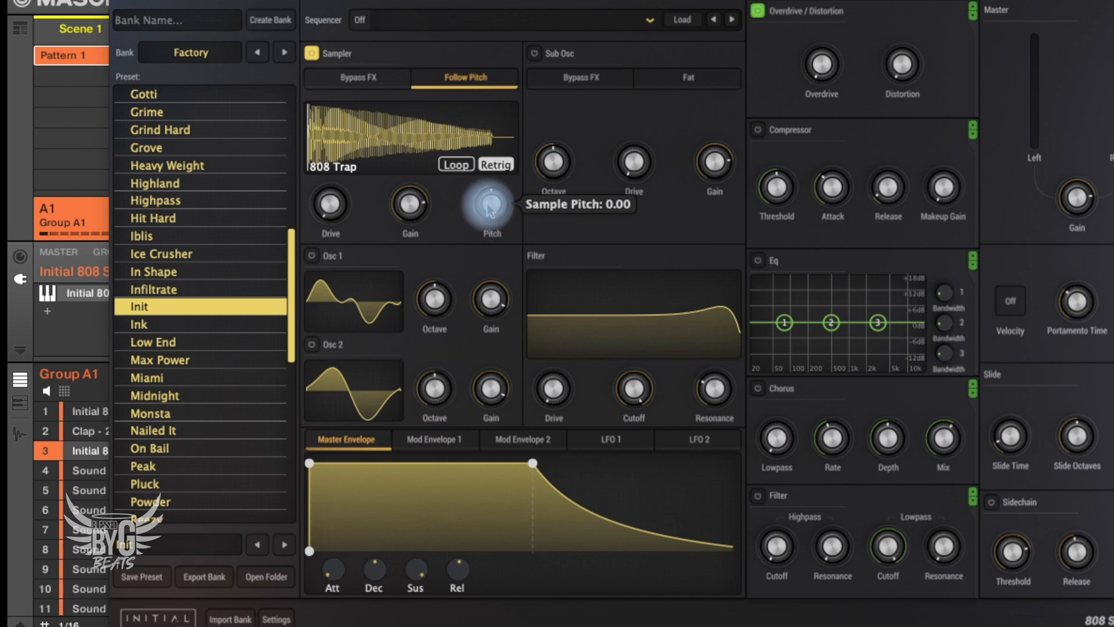
drag(494, 214, 475, 239)
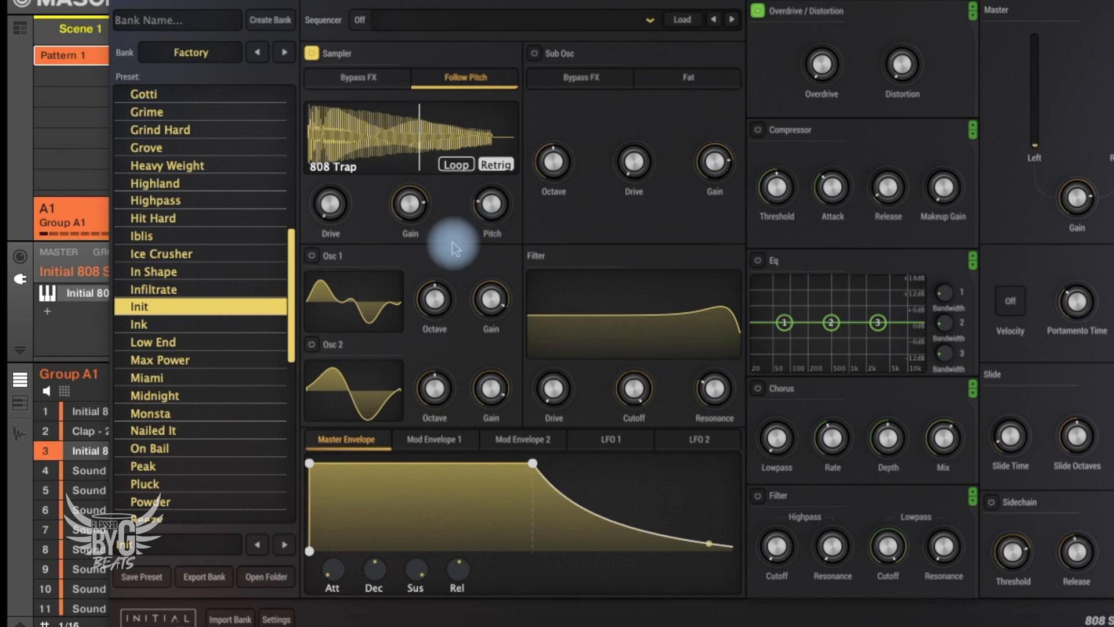
mouse_move(330, 211)
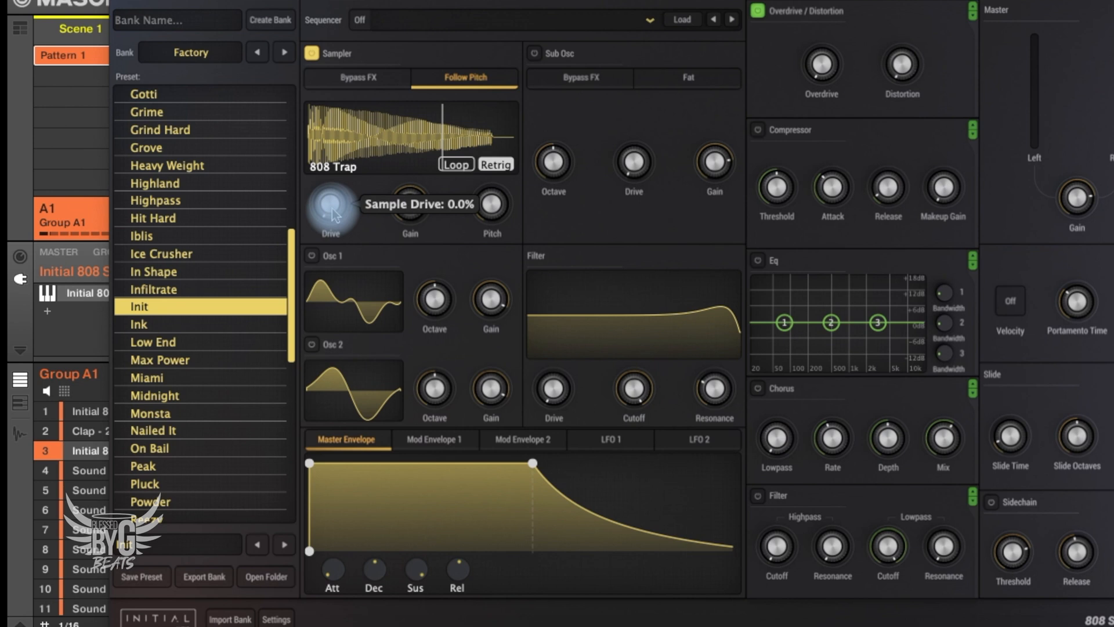
drag(331, 214, 339, 174)
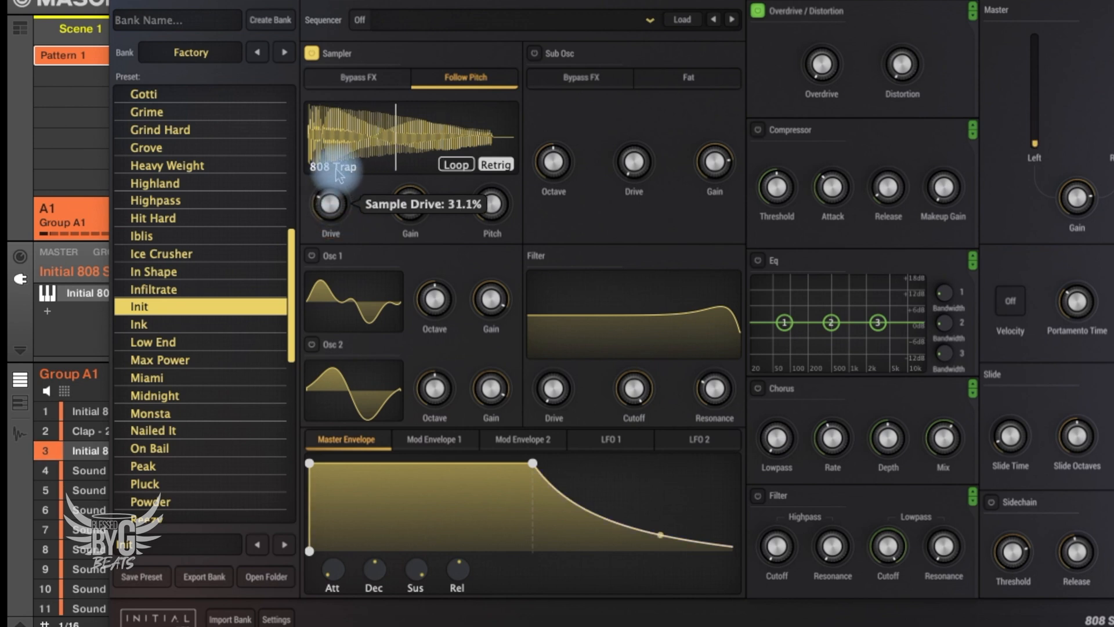
drag(338, 175, 348, 130)
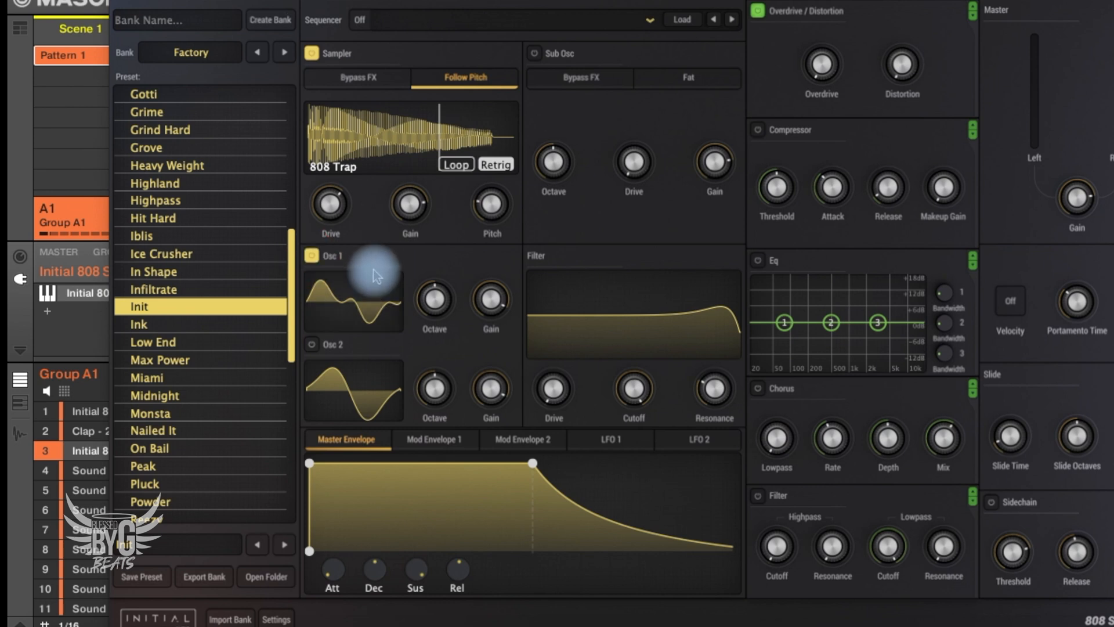
Turn the Sub Osc back on and lower its octave to -1 and further down
mouse_move(374, 308)
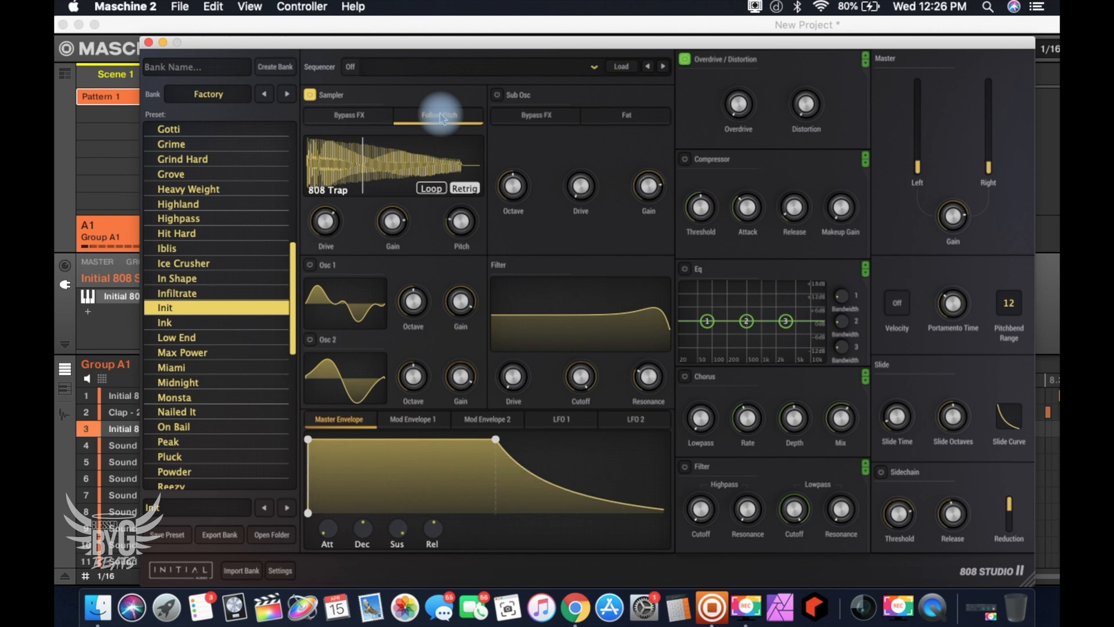
mouse_move(470, 231)
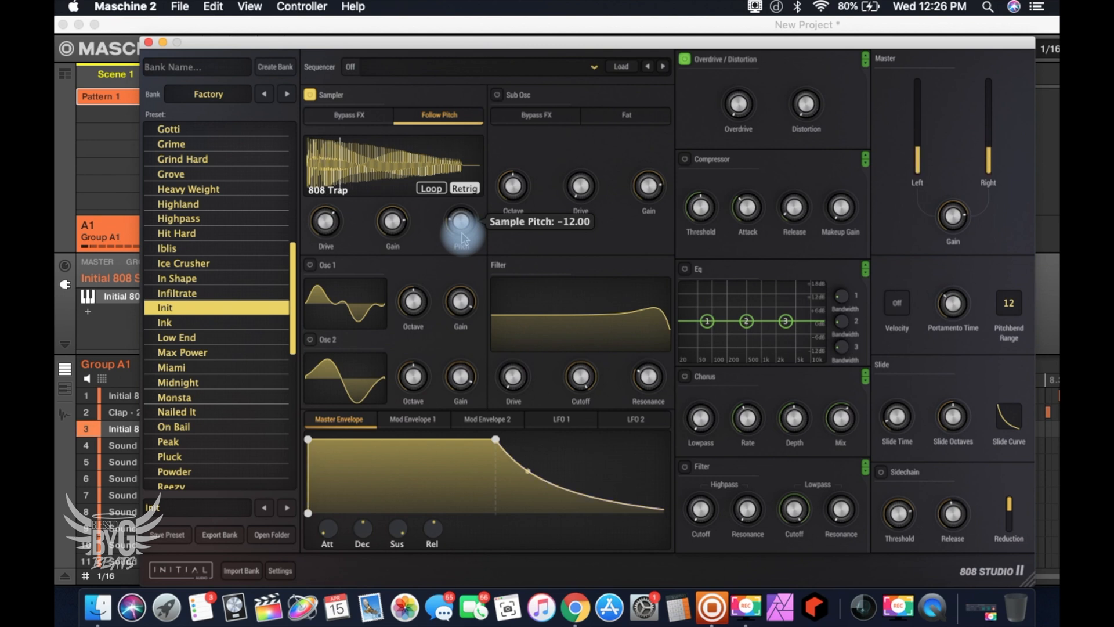
click(497, 94)
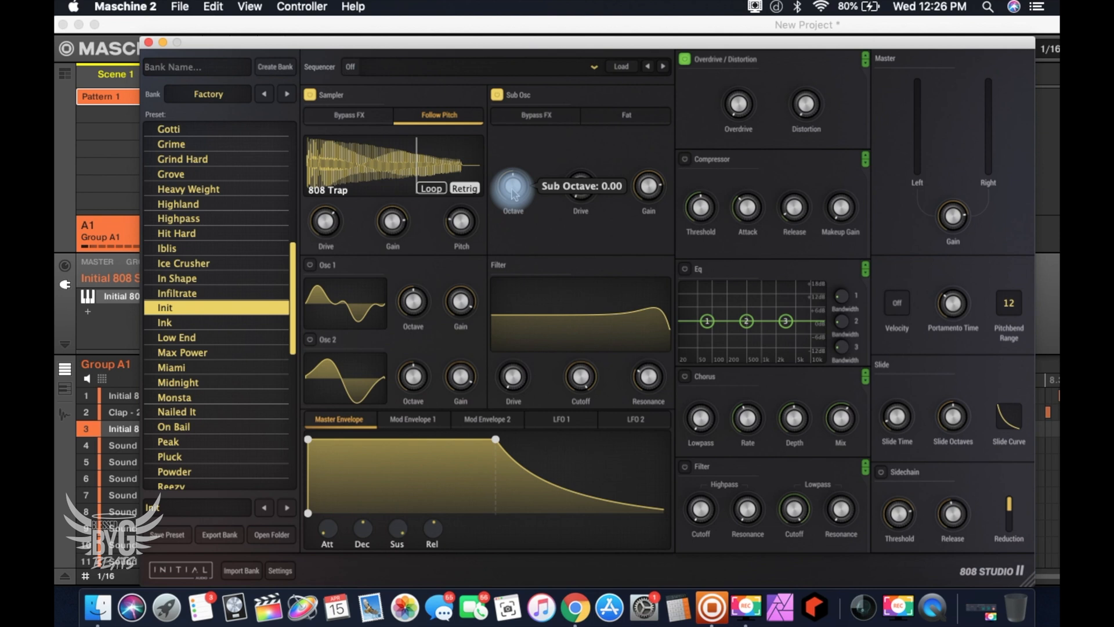
drag(513, 189, 509, 215)
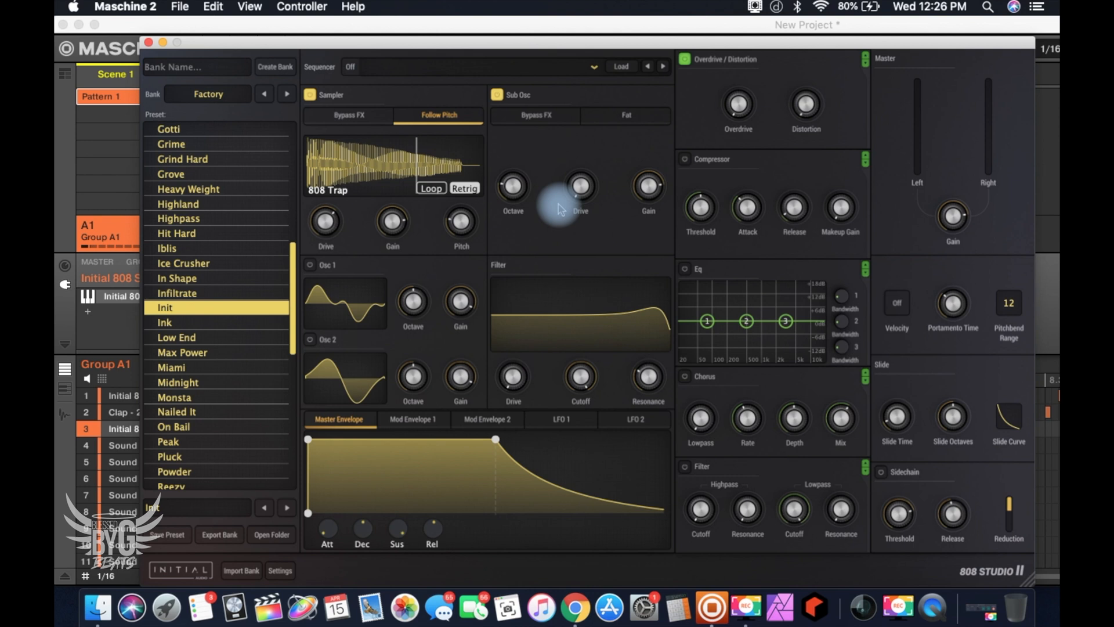
click(511, 191)
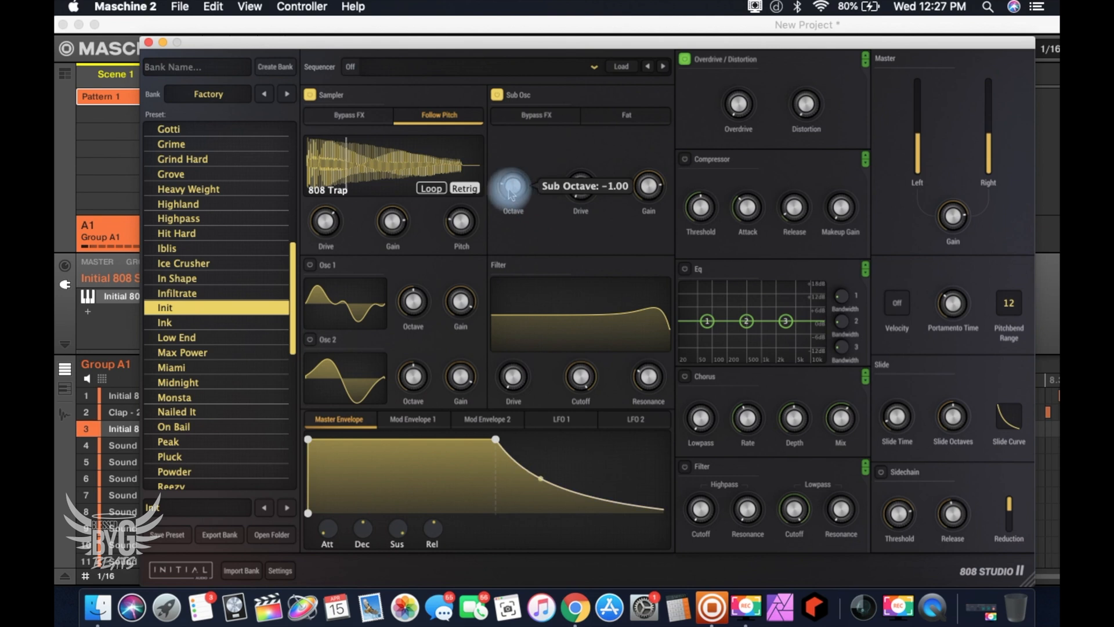
drag(509, 189, 509, 224)
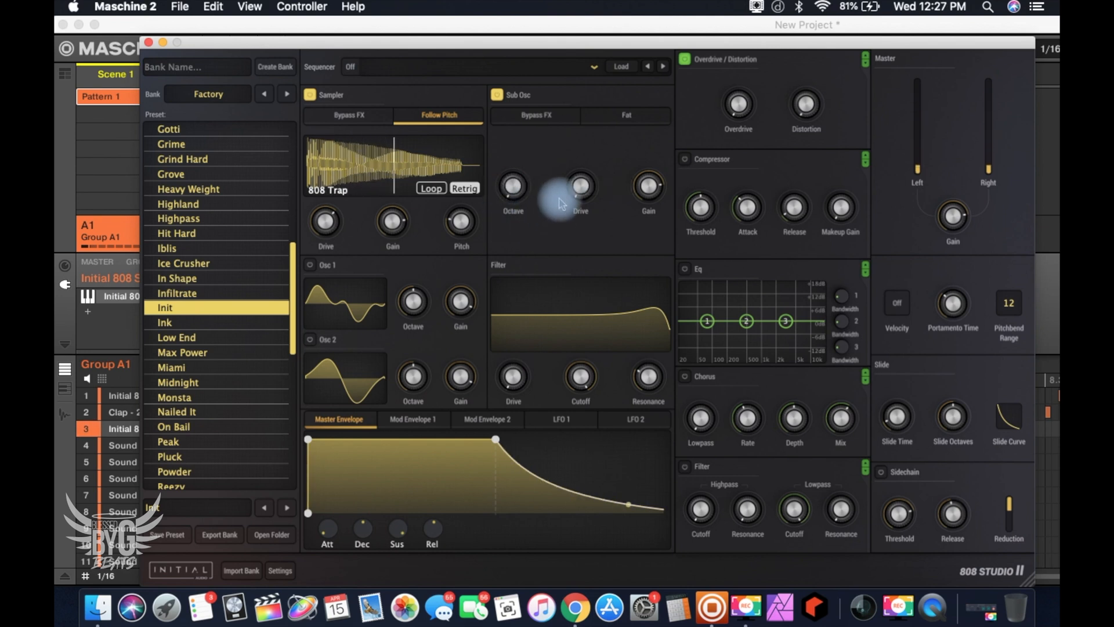
Increase the Sub Osc drive and lower the Sub Osc gain
drag(579, 188, 583, 152)
mouse_move(646, 185)
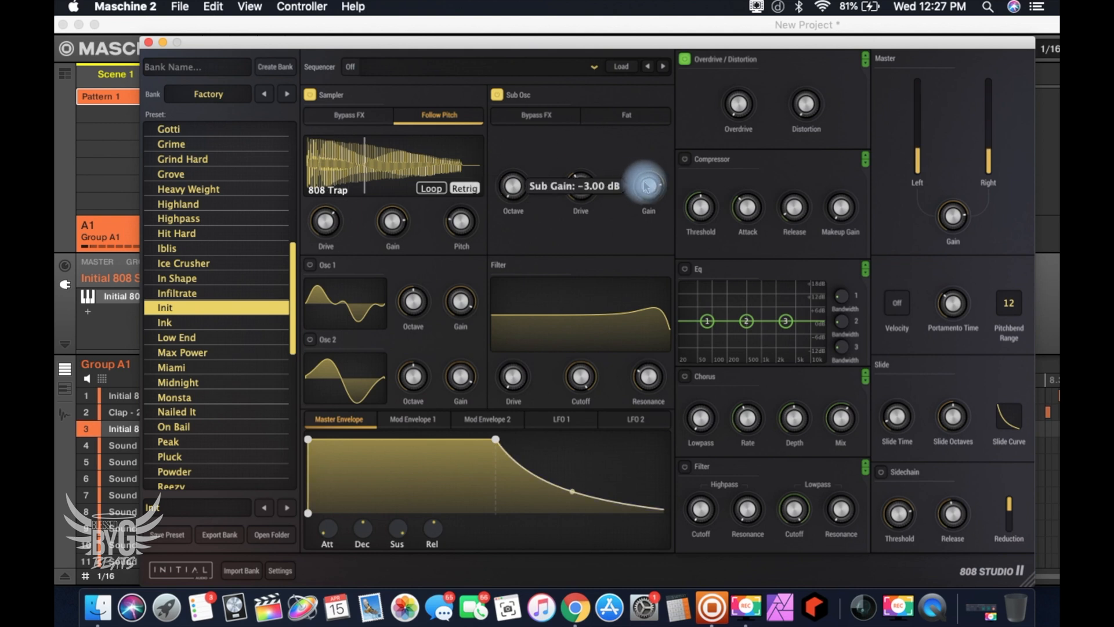
drag(646, 185, 647, 246)
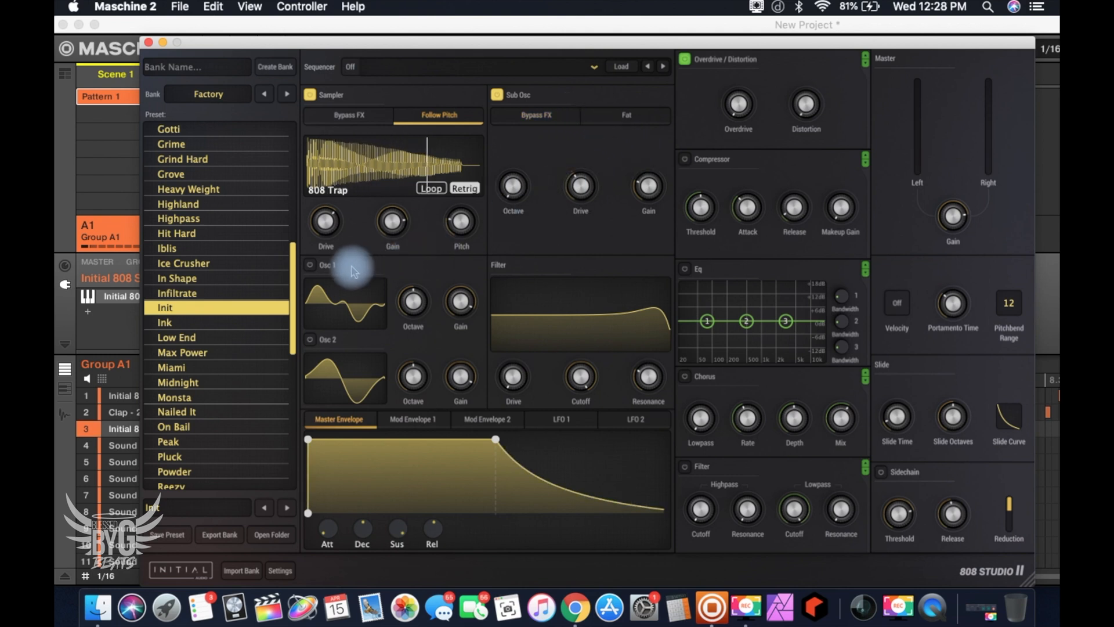
Turn on Osc 1, lower its octave, and reduce its gain
click(310, 265)
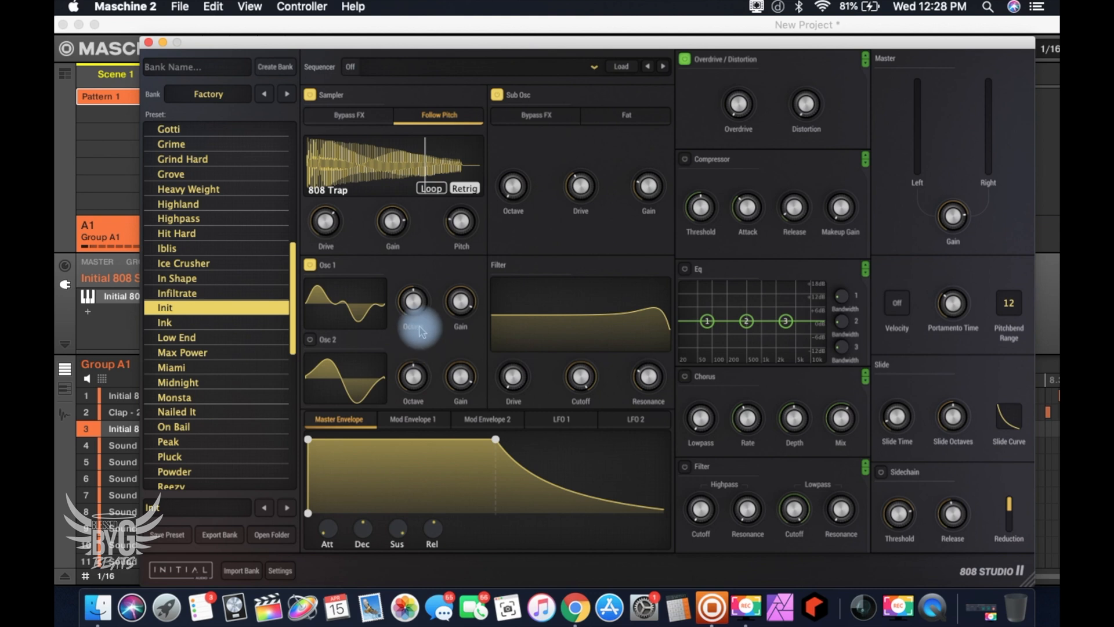
mouse_move(410, 313)
drag(410, 312, 400, 333)
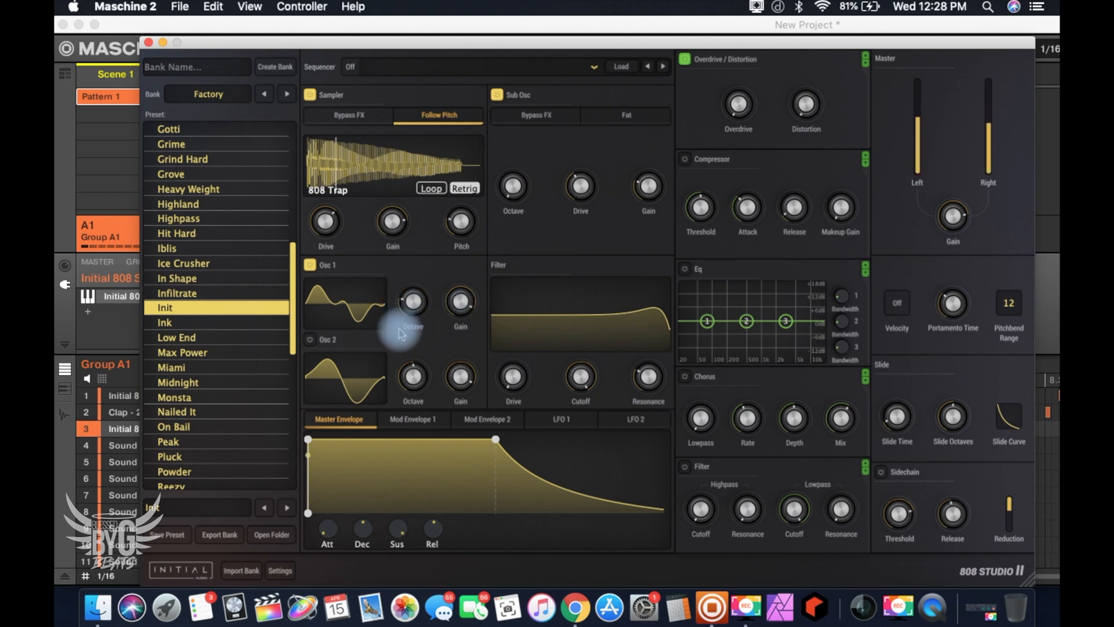
mouse_move(405, 301)
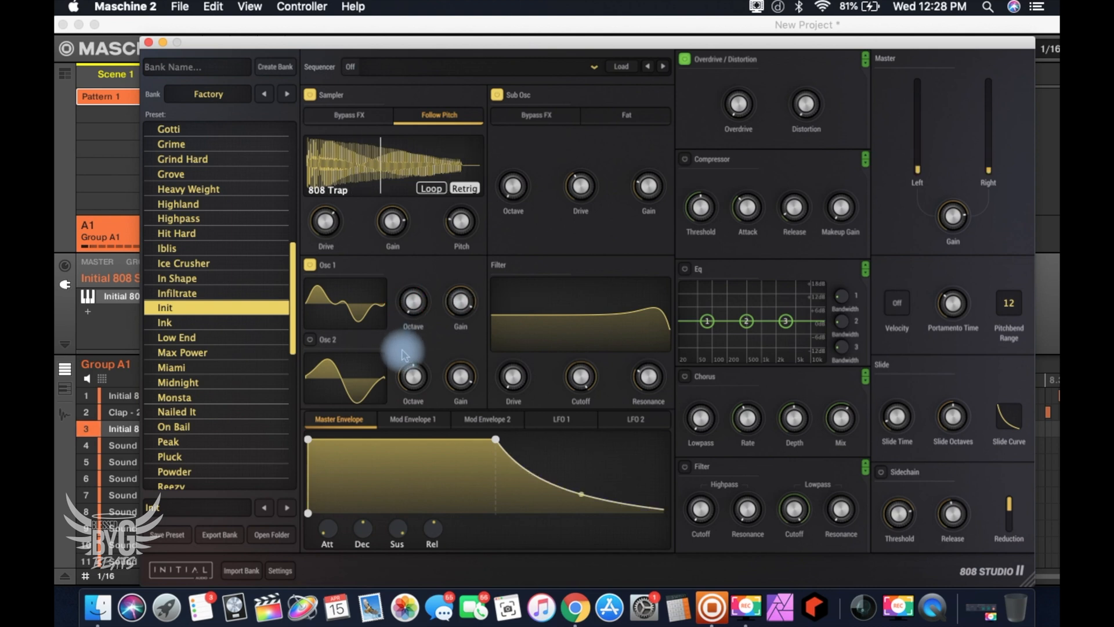
mouse_move(457, 307)
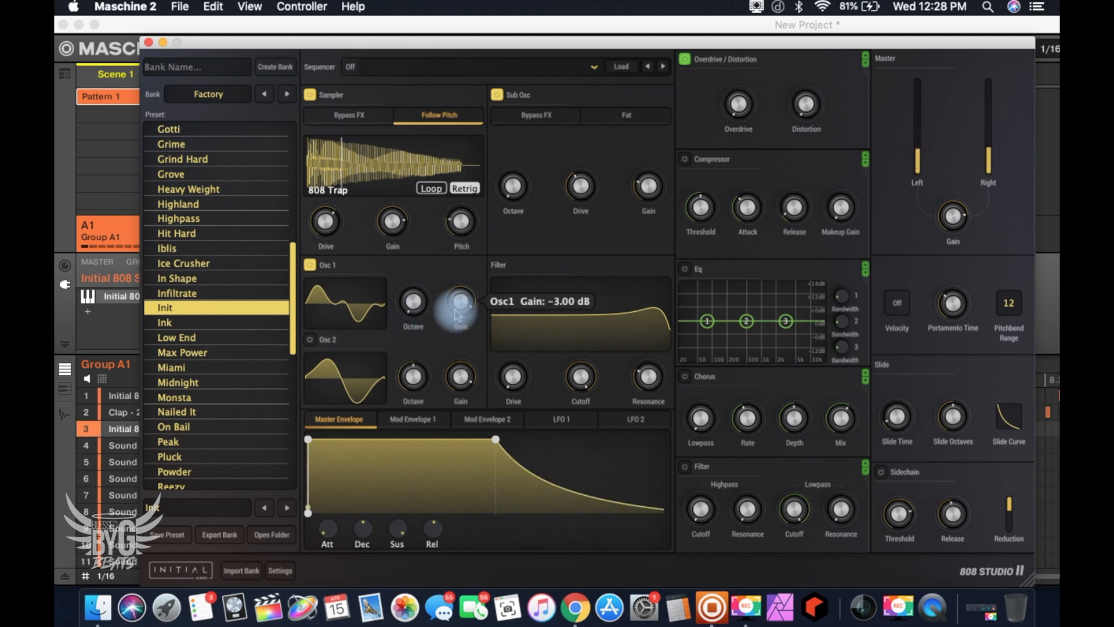
drag(461, 309, 371, 316)
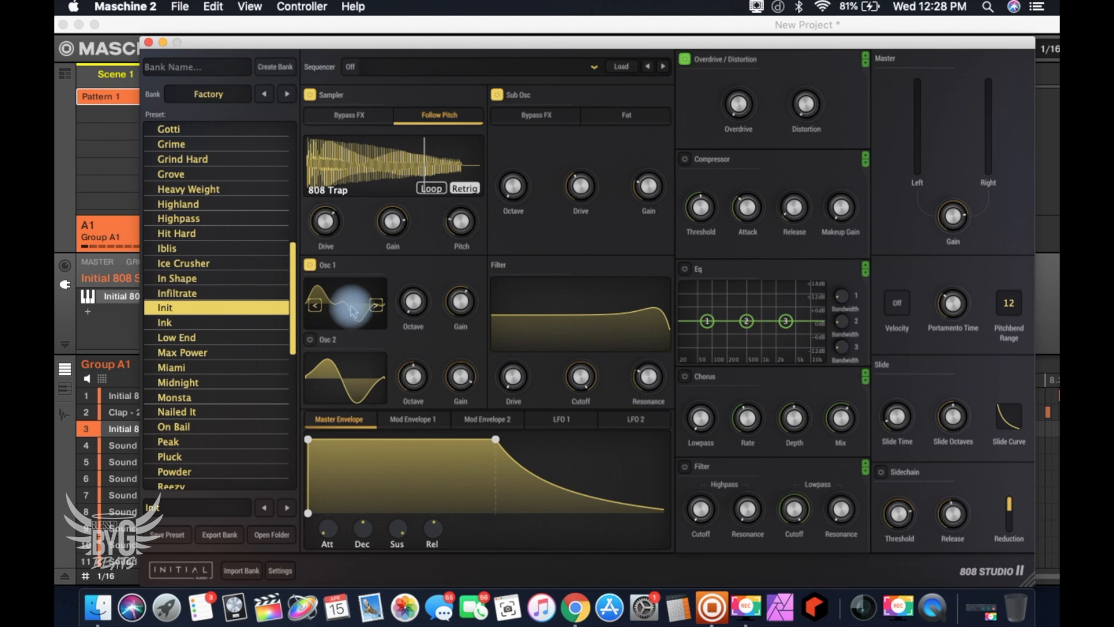
Try a jagged multi-peak waveform on Osc 1 with the gain at -28.28 dB, and try a pulse waveform
click(352, 311)
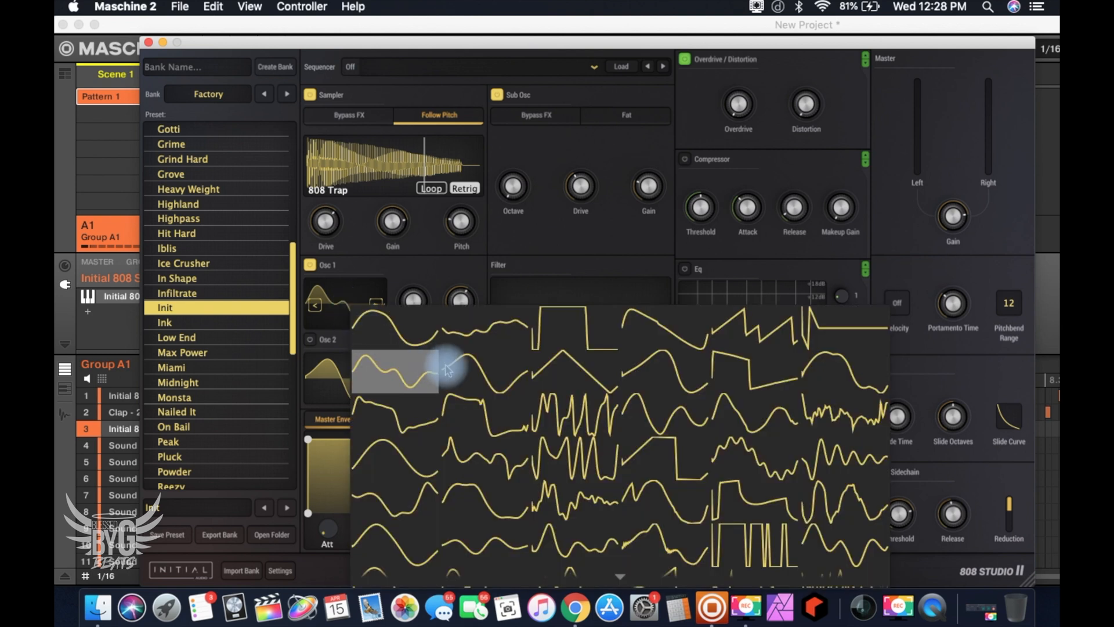
click(550, 411)
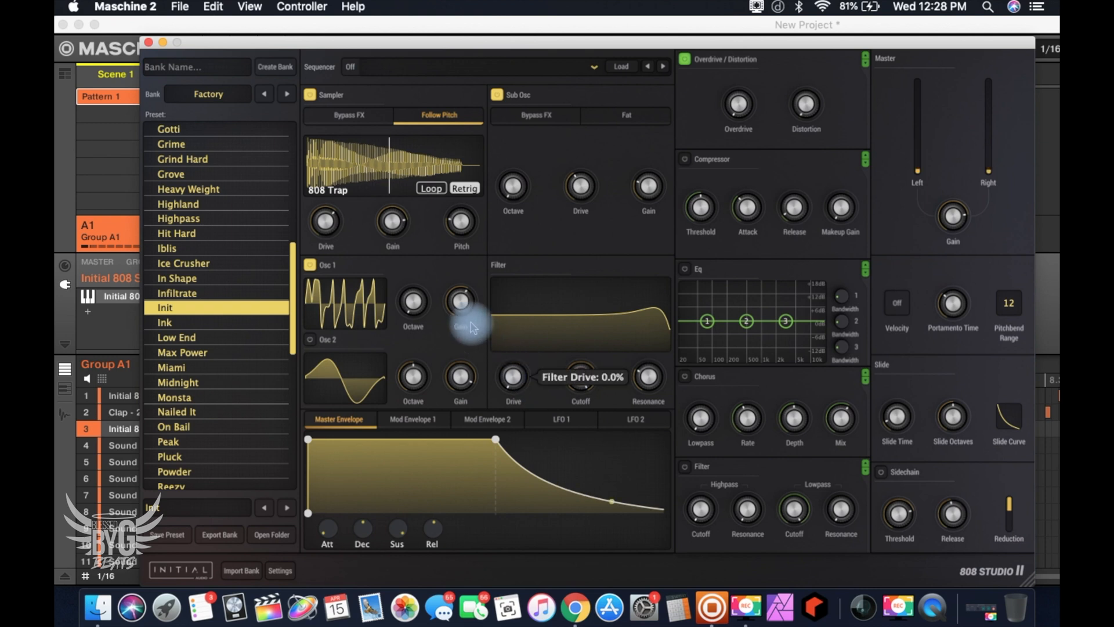
drag(453, 294, 458, 328)
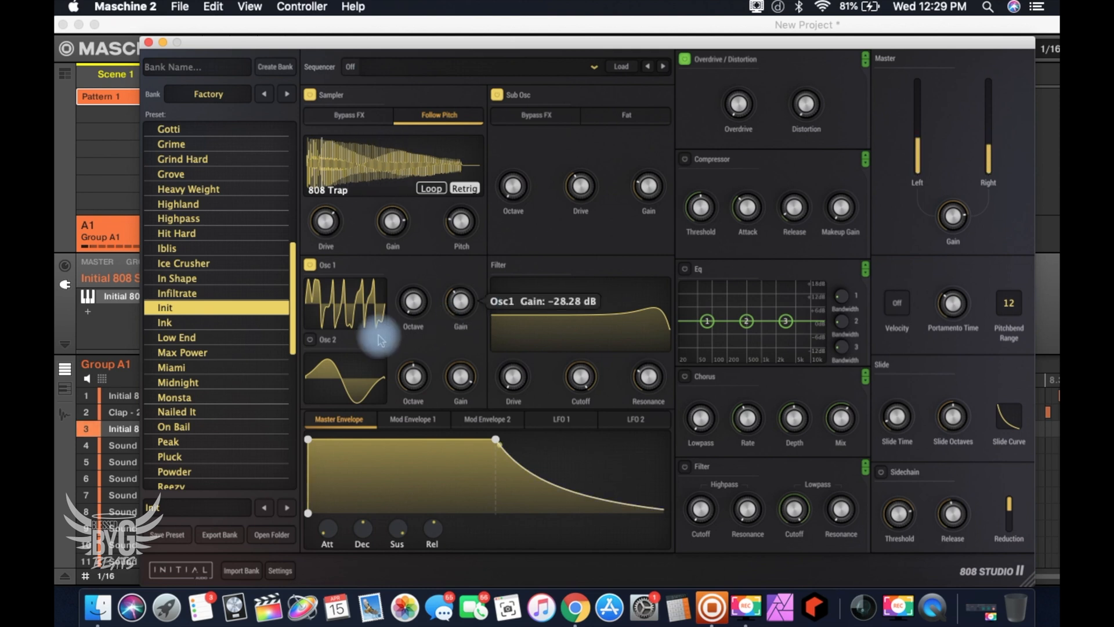
click(363, 304)
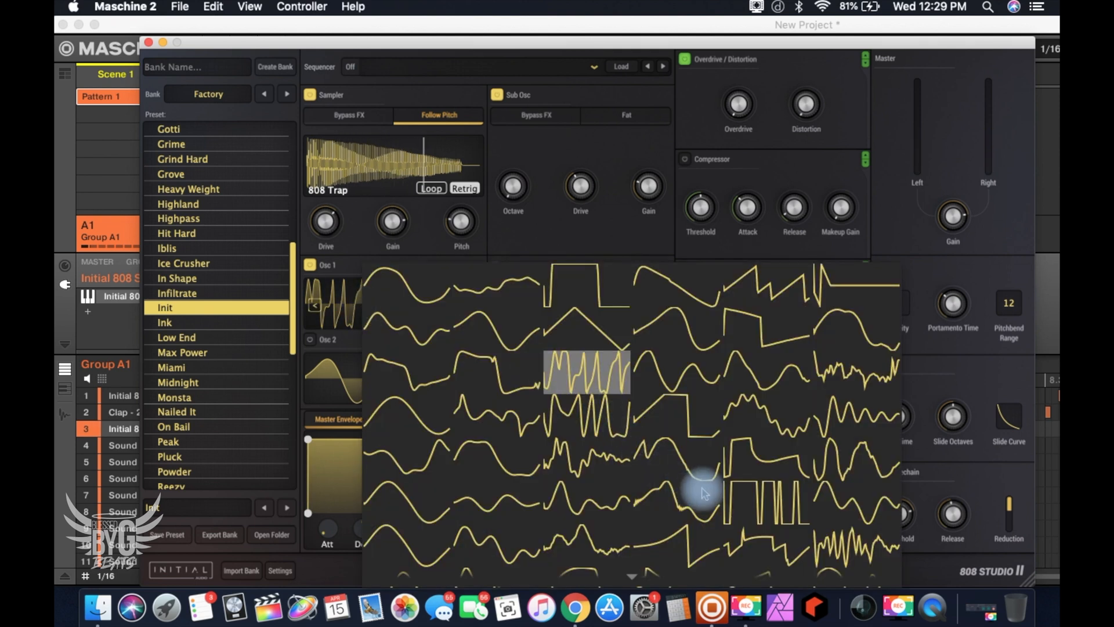
click(757, 502)
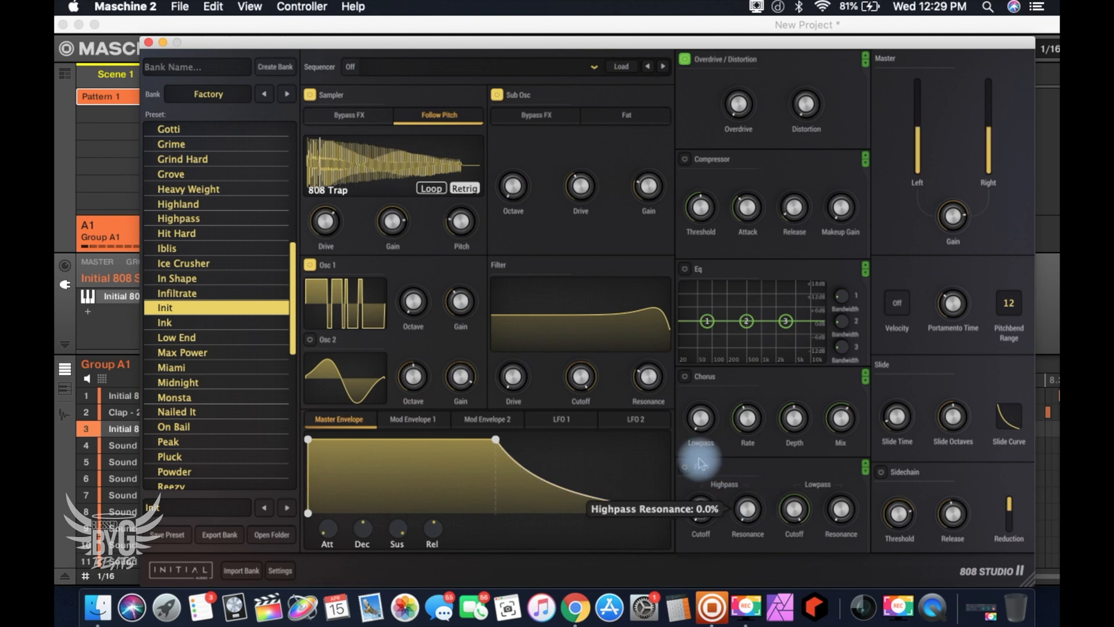
Set Osc 1 to the decaying-ripple waveform and lower its gain to -34.85 dB
click(371, 317)
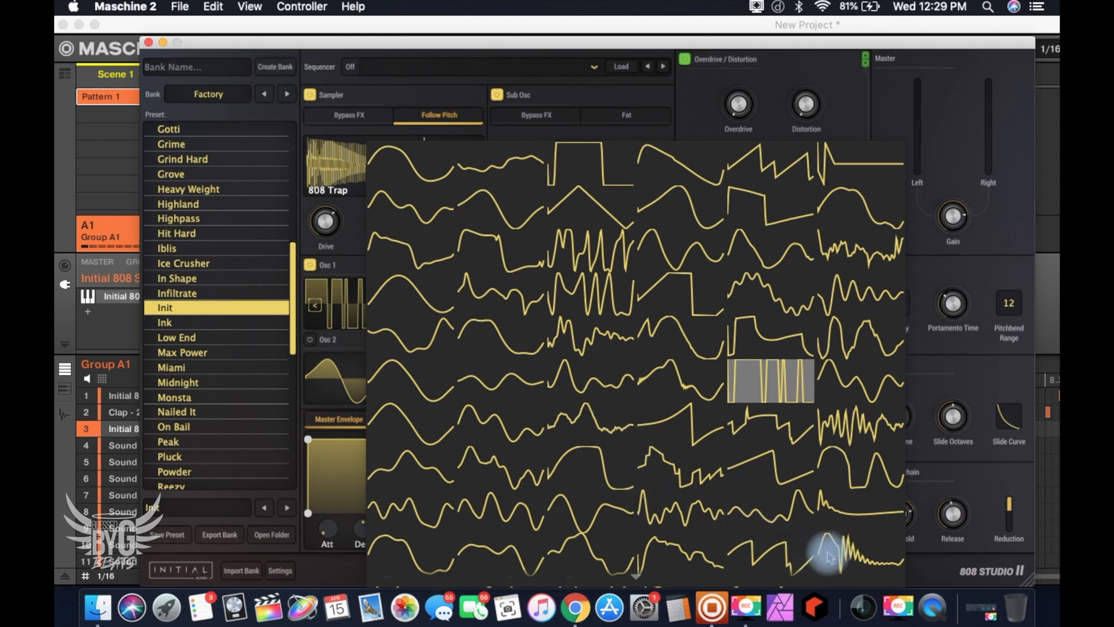
click(852, 554)
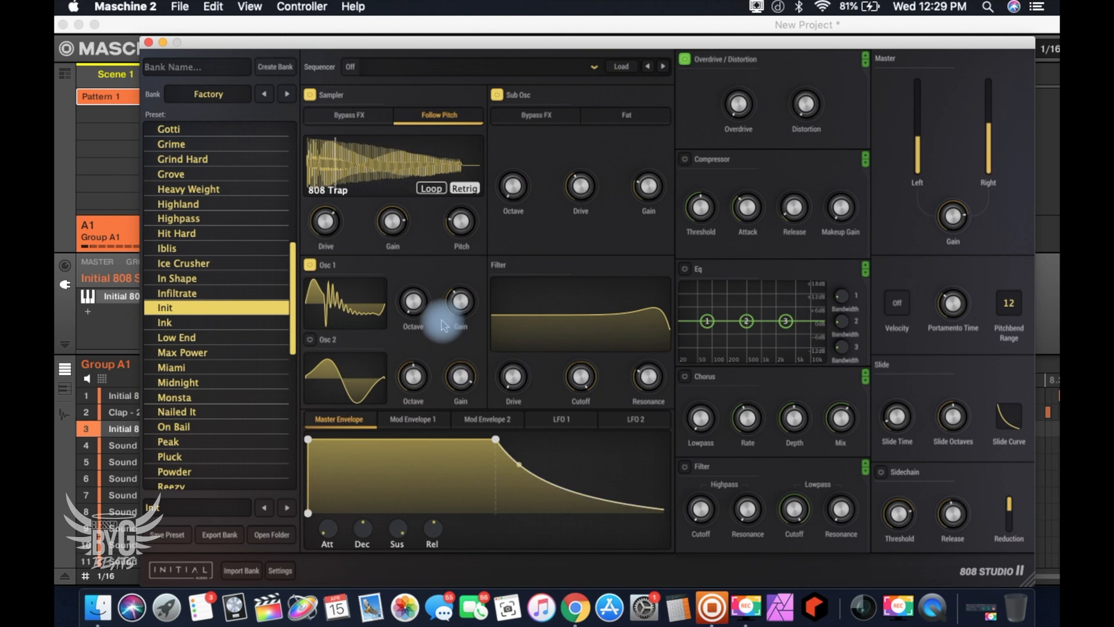
mouse_move(460, 303)
drag(460, 302, 454, 318)
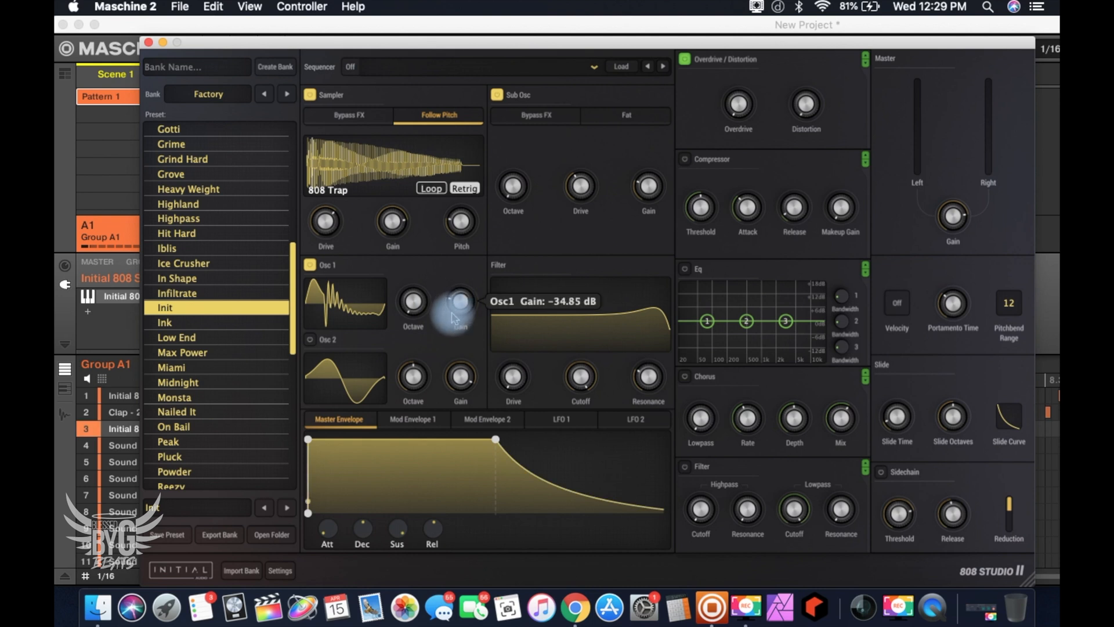
Turn on Osc 2, lower its octave, choose the square waveform, and reduce its gain
click(362, 385)
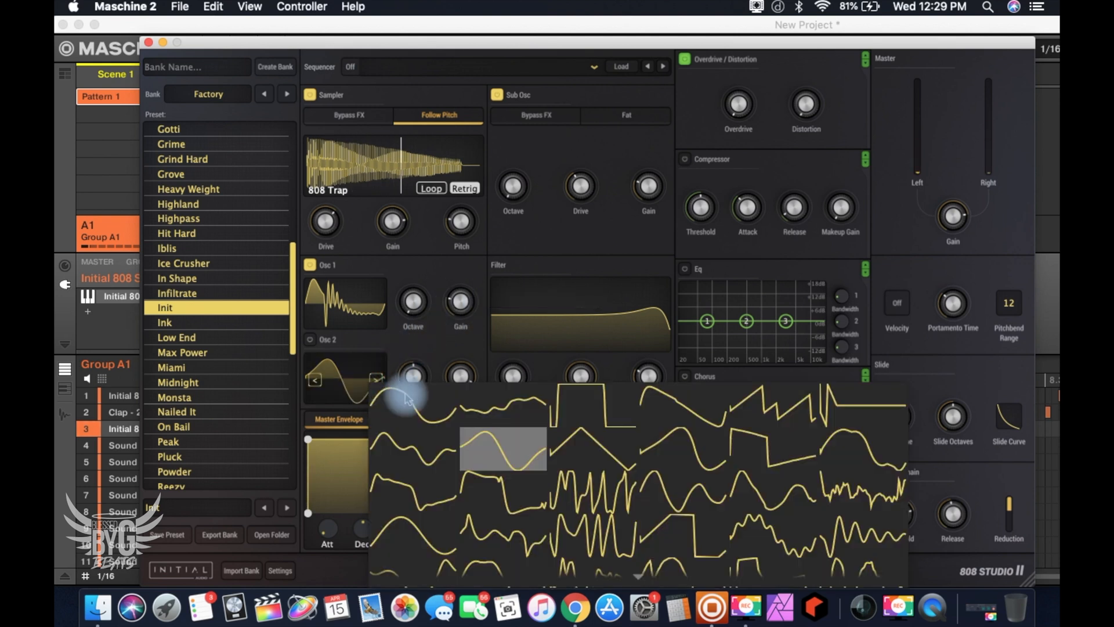
click(312, 348)
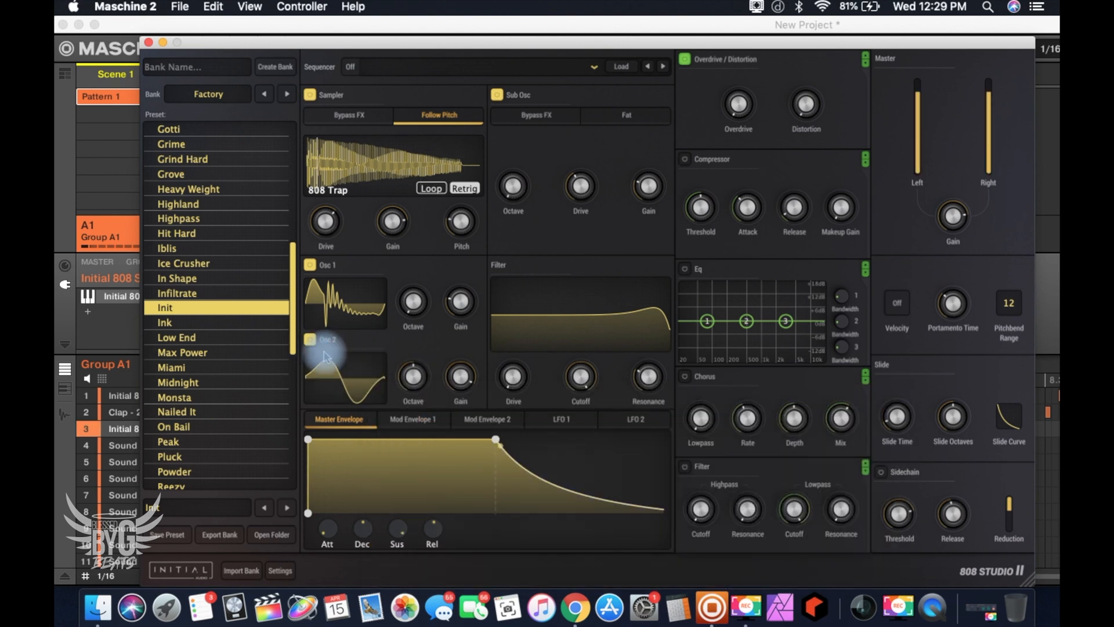
mouse_move(411, 379)
drag(411, 379, 404, 414)
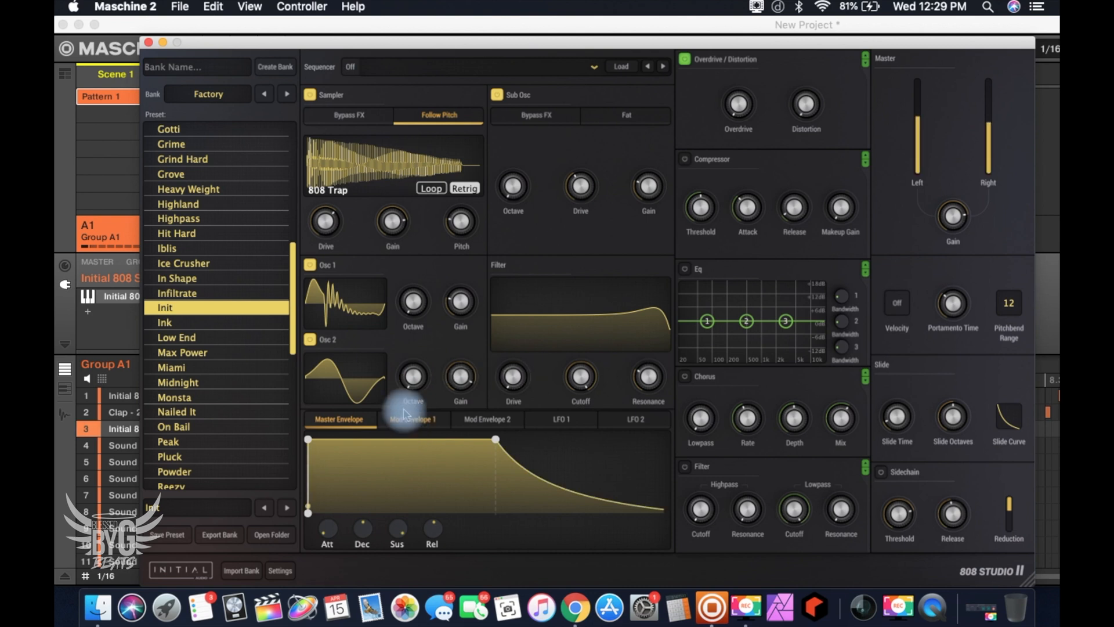
click(349, 376)
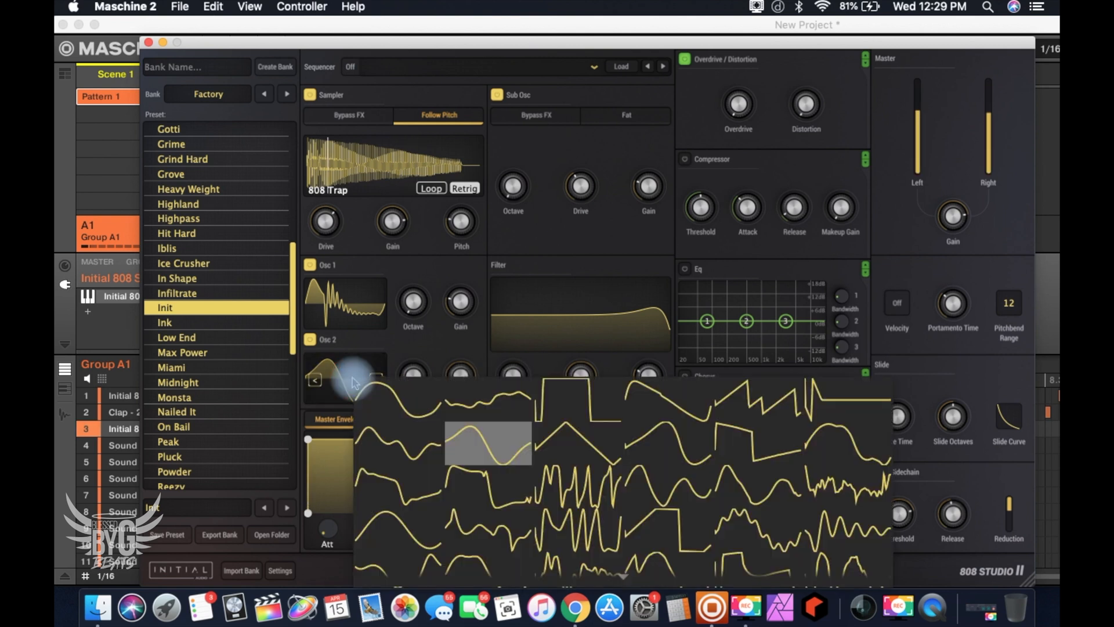
click(565, 402)
drag(461, 378, 465, 441)
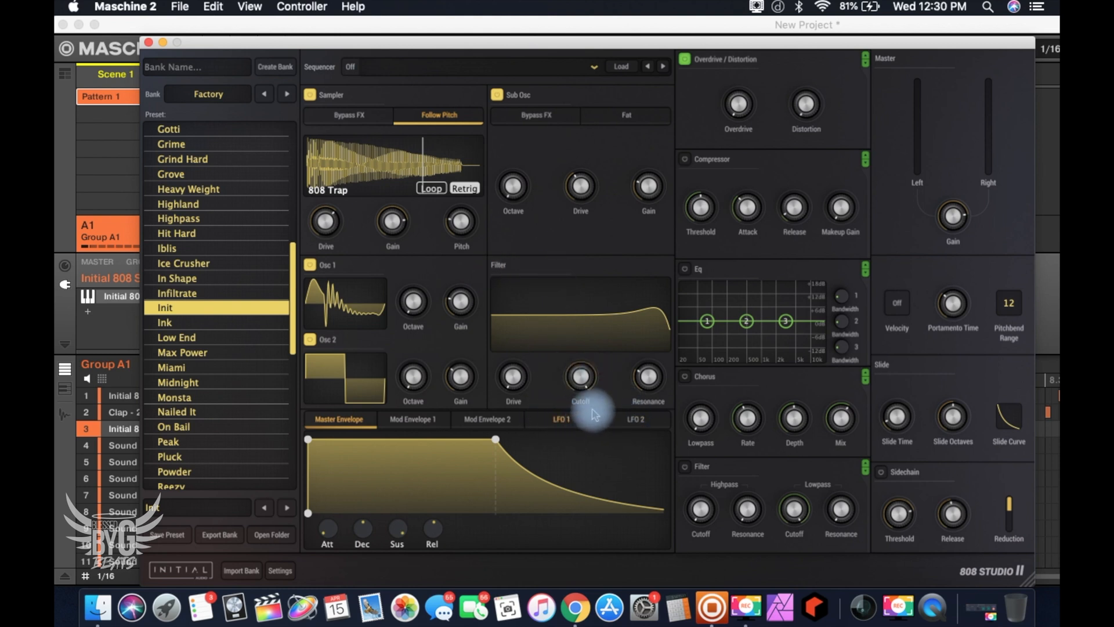
Sweep the synth filter's cutoff down to 331.06 Hz and back up to 2443.75 Hz, adjusting the filter drive along the way
mouse_move(638, 394)
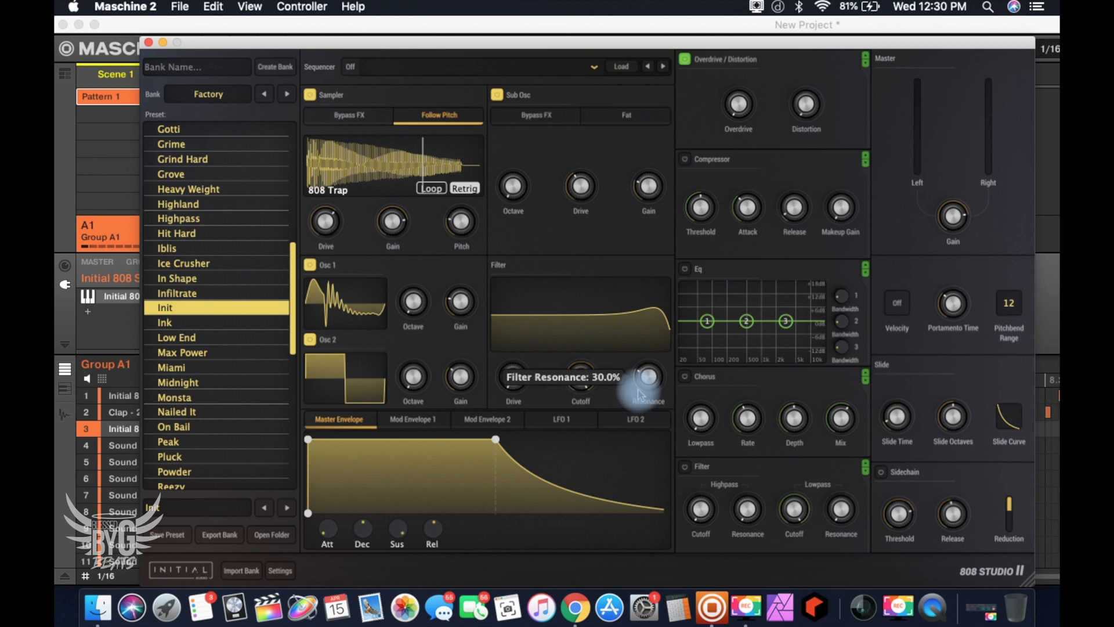
mouse_move(586, 386)
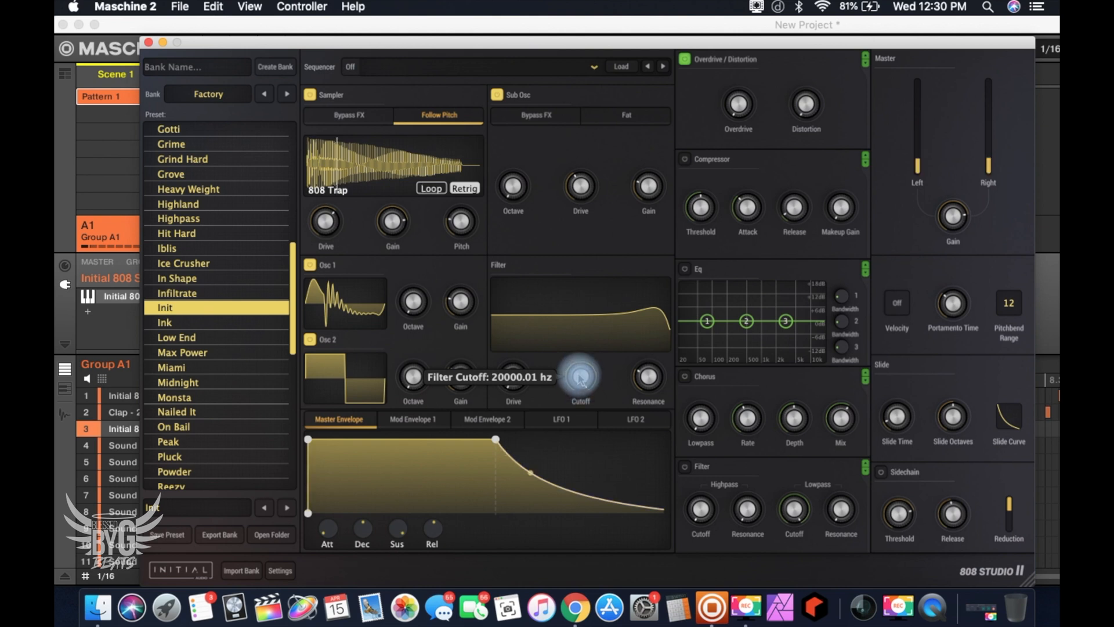
drag(579, 376, 581, 444)
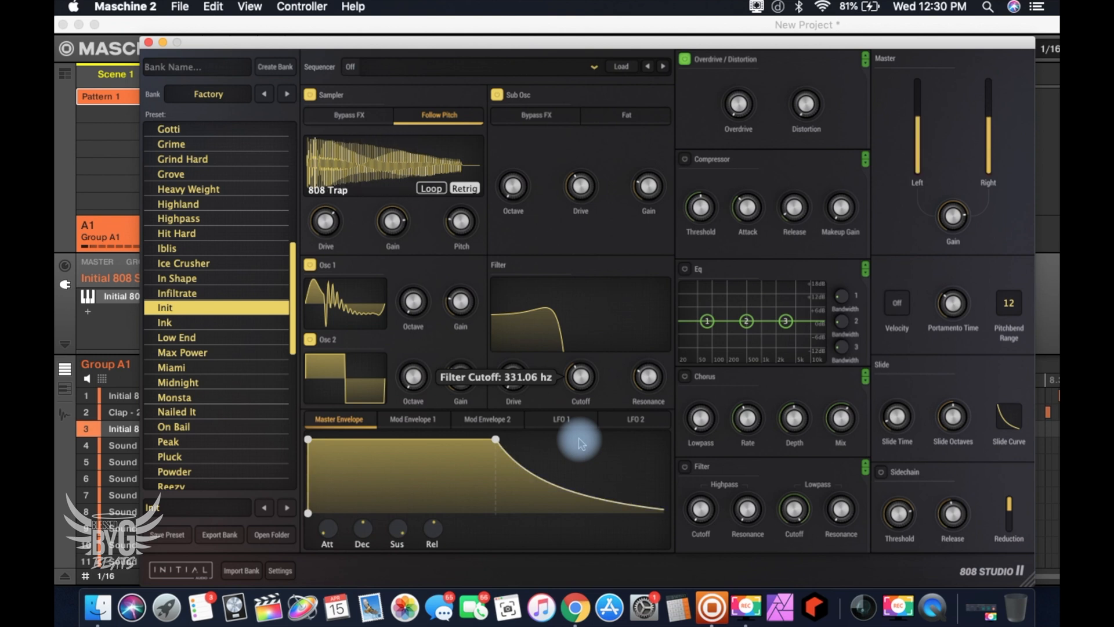
drag(579, 444, 579, 412)
drag(513, 377, 510, 350)
drag(581, 377, 588, 382)
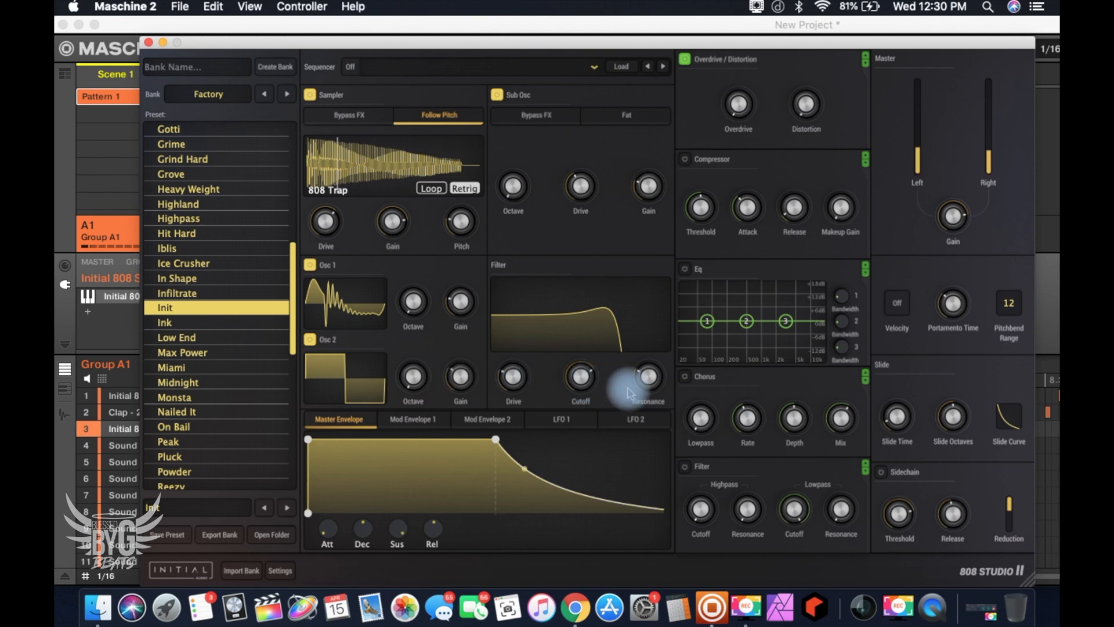
Increase the synth filter's resonance to form a pronounced peak and raise the cutoff further
drag(648, 383, 642, 340)
mouse_move(582, 377)
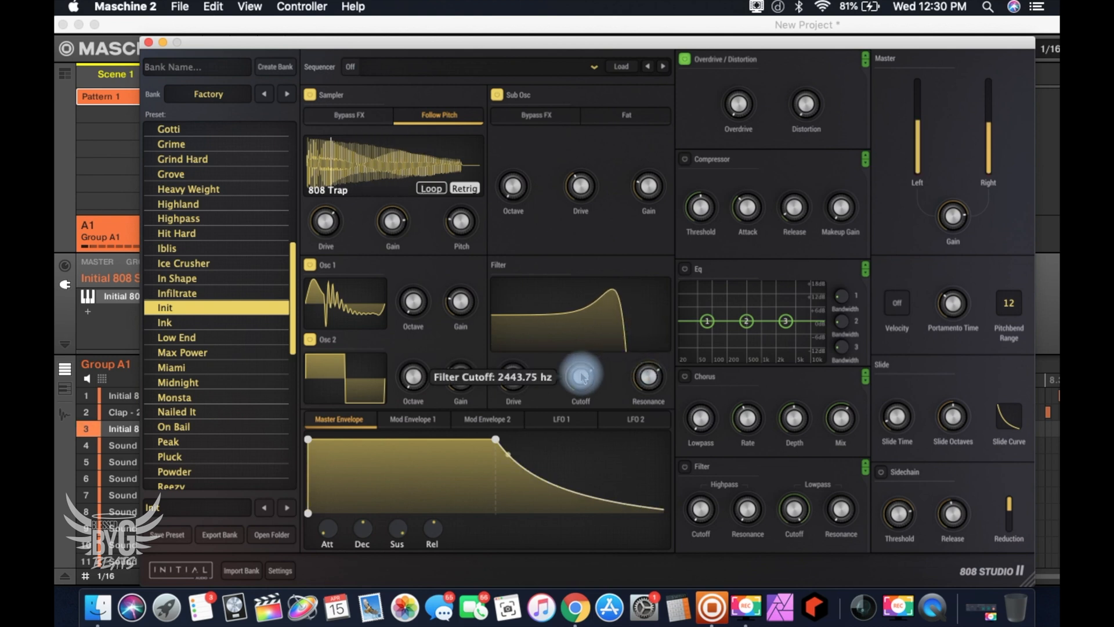
mouse_move(582, 377)
mouse_down()
mouse_move(583, 401)
mouse_move(580, 360)
mouse_up()
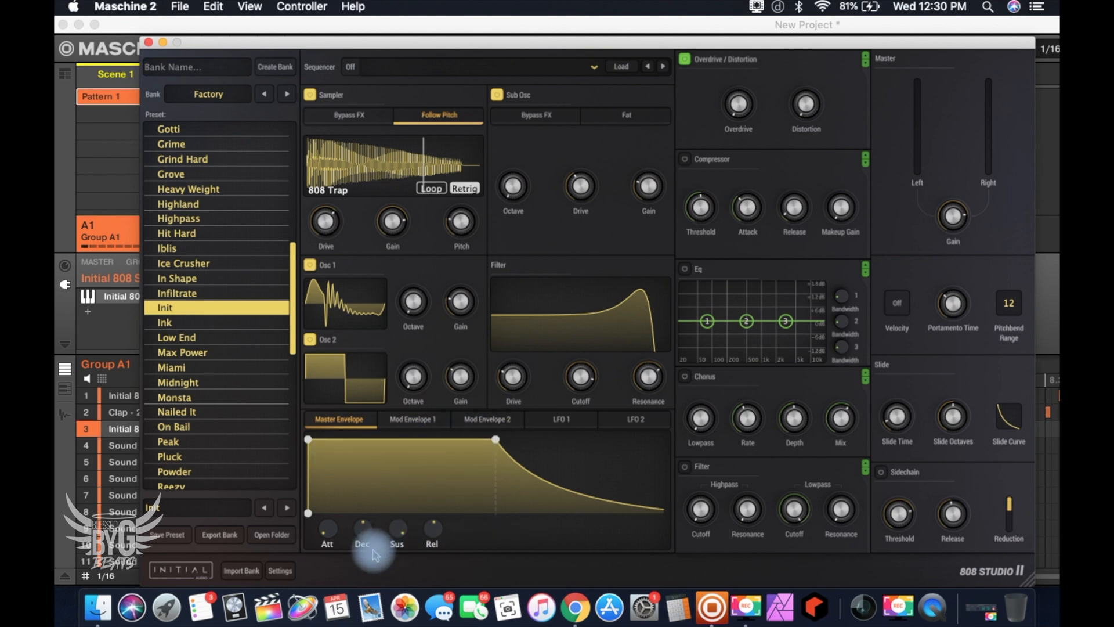
Try a very short decay stage in the Master Envelope and lengthen it again to slightly less than before
mouse_move(396, 538)
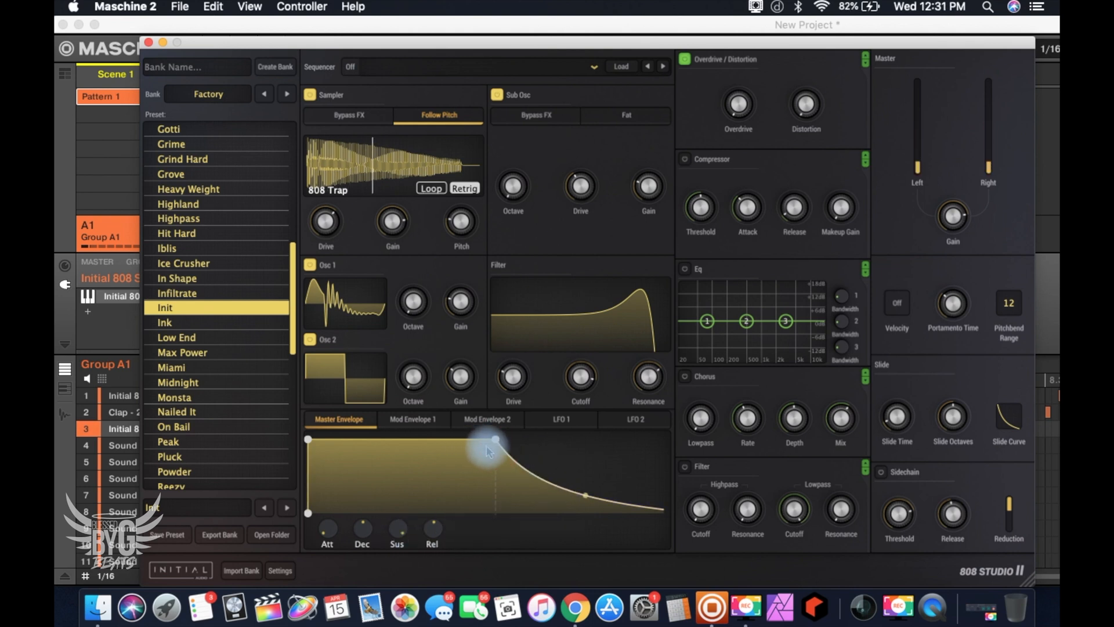
drag(496, 446, 328, 444)
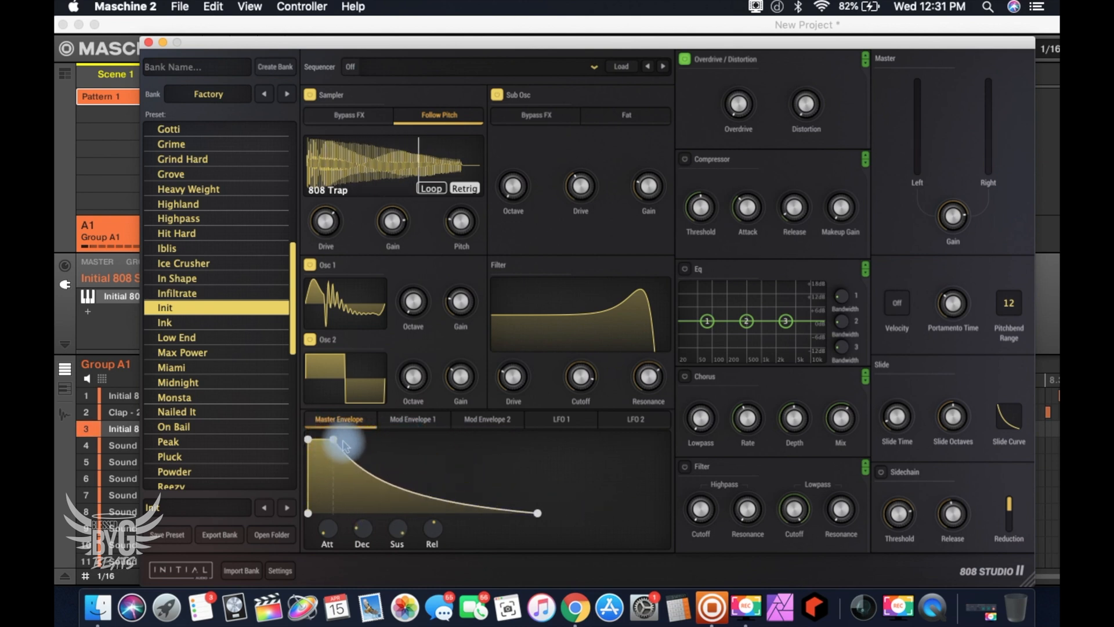
drag(335, 443, 477, 439)
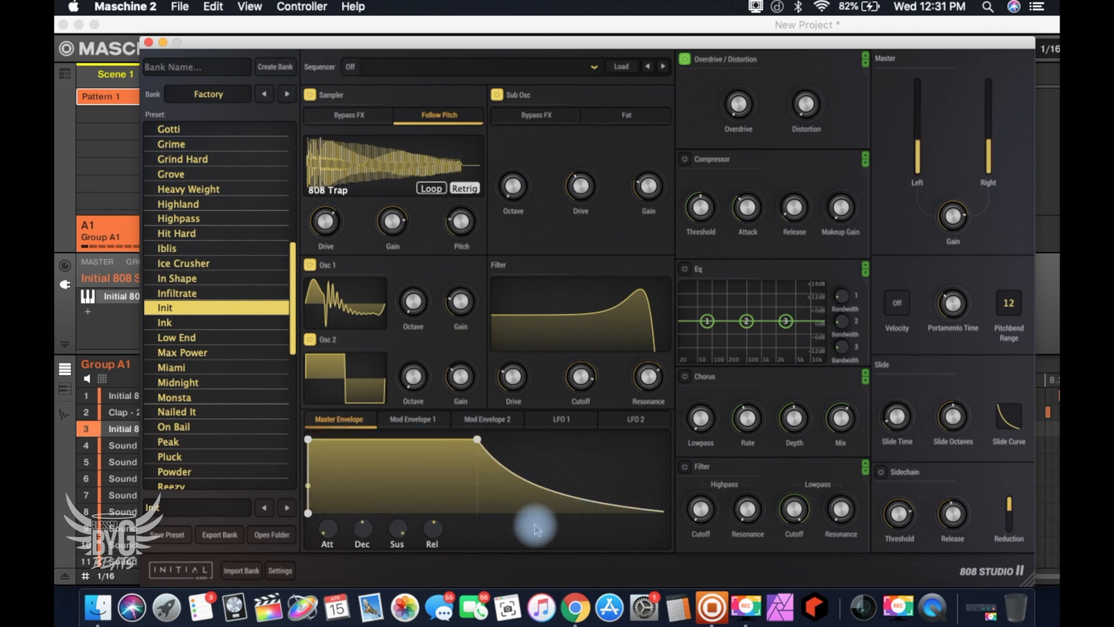
Shorten the Master Envelope's release to about 407 ms and try a longer attack before shortening it again
drag(441, 524, 431, 556)
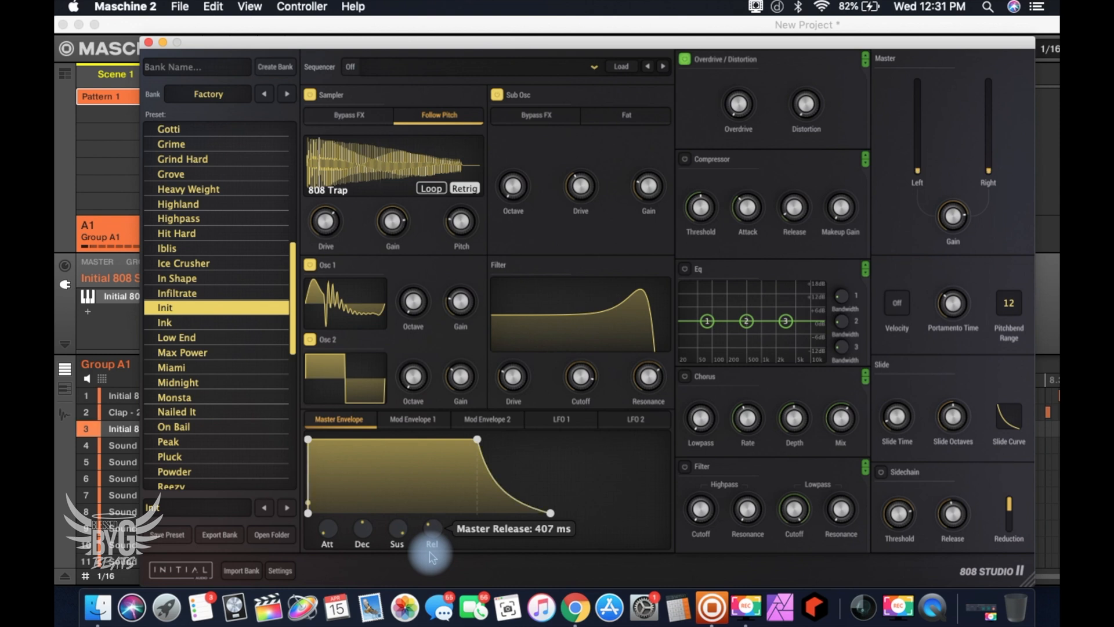
mouse_move(432, 557)
mouse_down()
mouse_move(432, 571)
mouse_move(436, 546)
mouse_up()
drag(333, 513, 349, 470)
drag(342, 528, 351, 576)
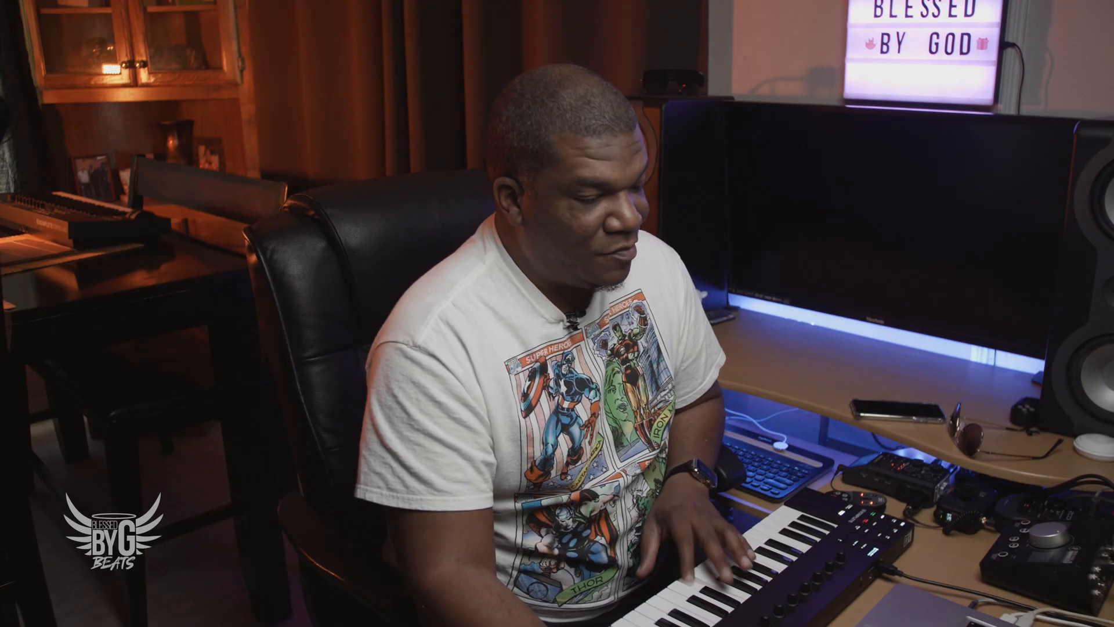
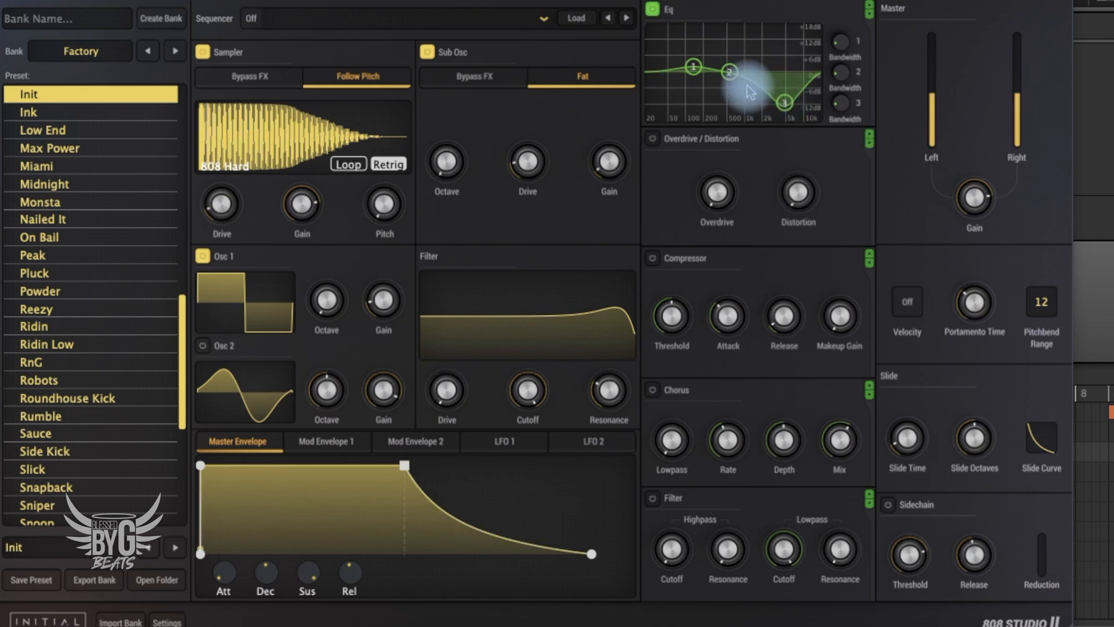
Boost EQ band 1 at a lower frequency, pull band 2 into a slight cut, and move the Compressor ahead of Overdrive / Distortion
drag(696, 68, 674, 58)
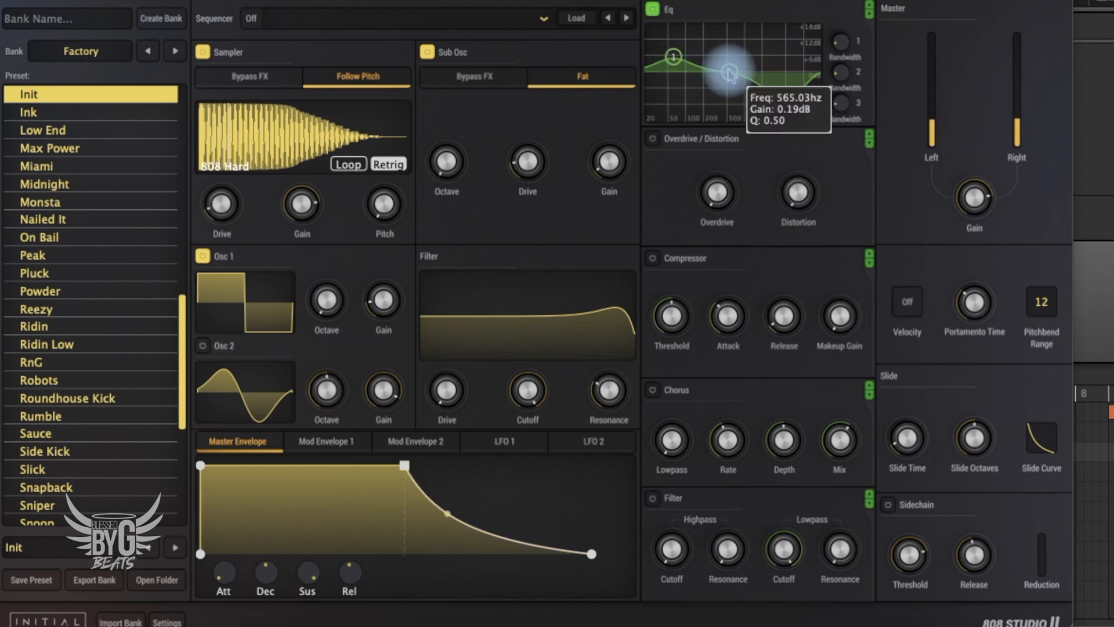
mouse_move(731, 72)
mouse_down()
mouse_move(741, 69)
mouse_move(721, 81)
mouse_up()
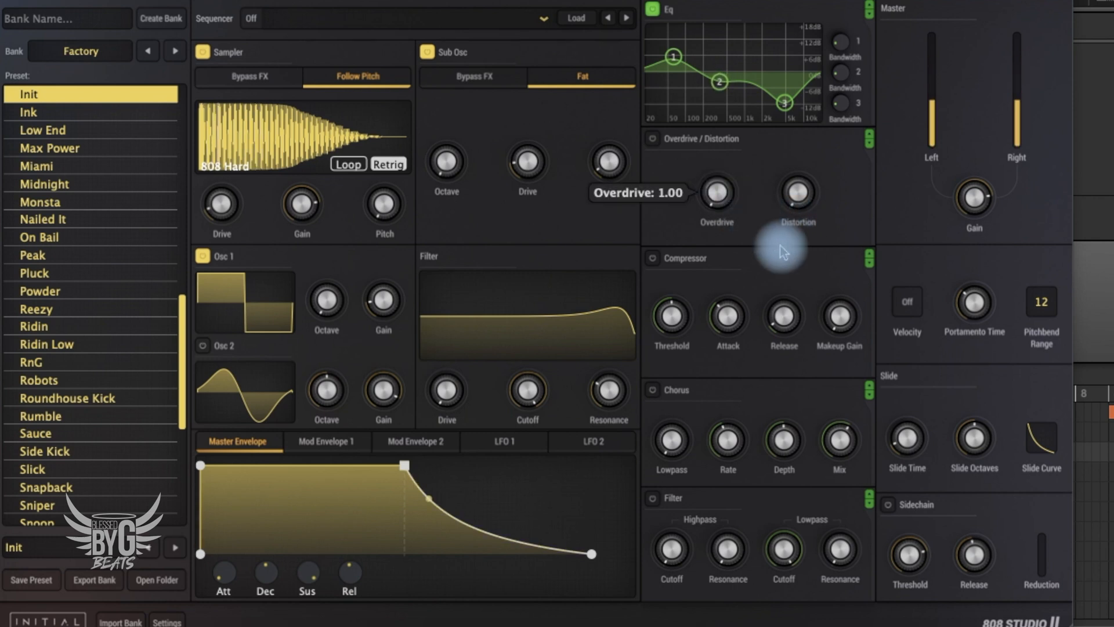
click(869, 254)
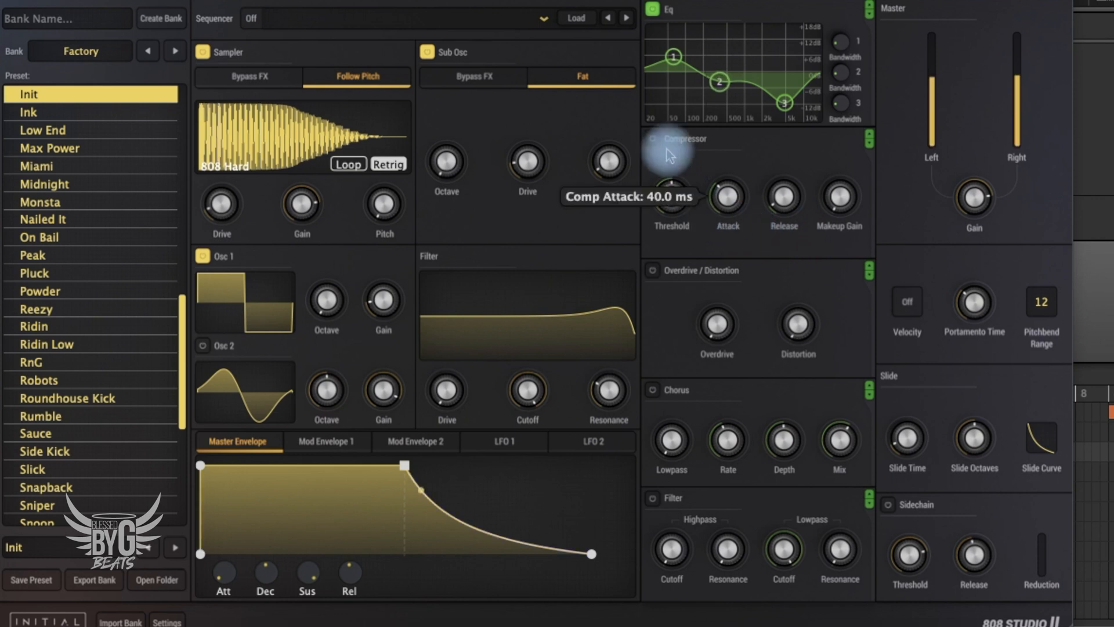
Enable the Compressor and raise its threshold
click(652, 140)
mouse_move(673, 200)
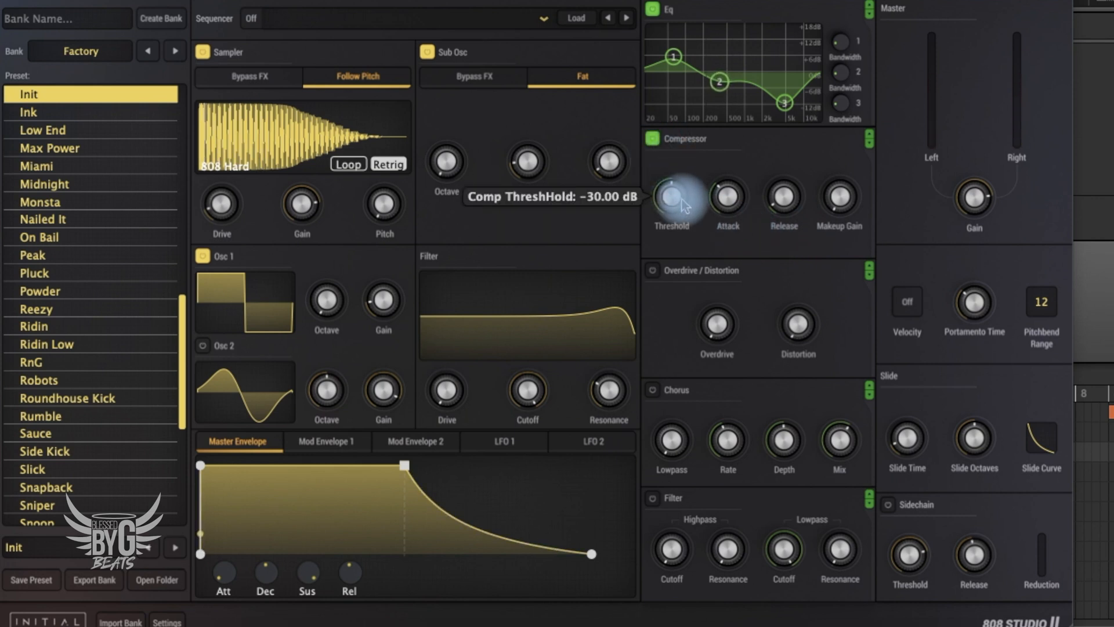
drag(677, 203, 675, 161)
drag(676, 200, 674, 154)
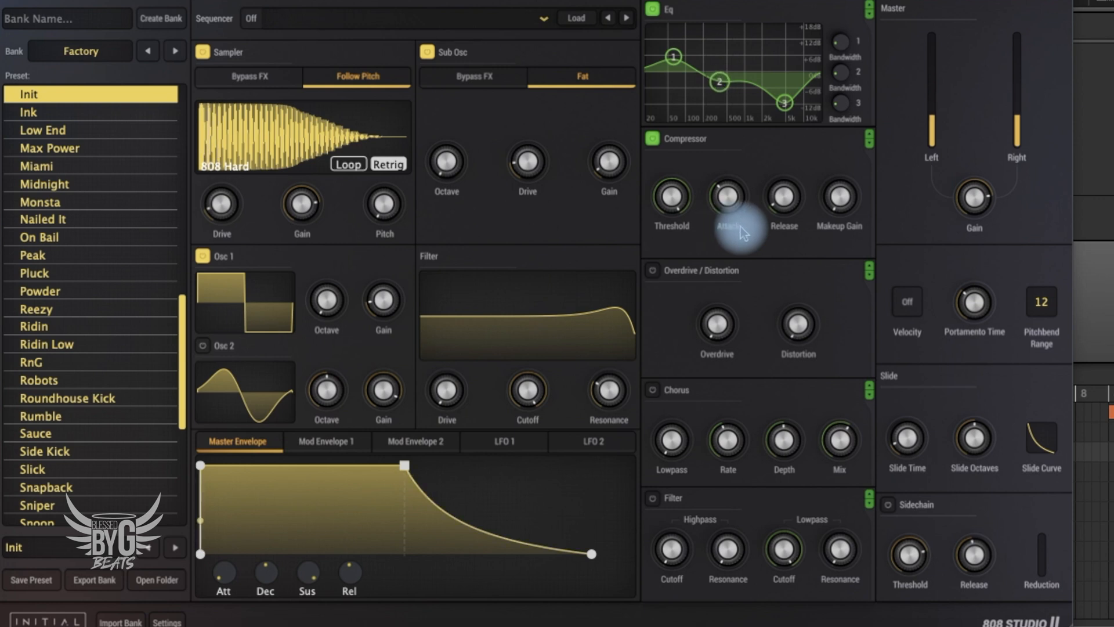
Lengthen the Compressor's attack and release and adjust its makeup gain
click(725, 200)
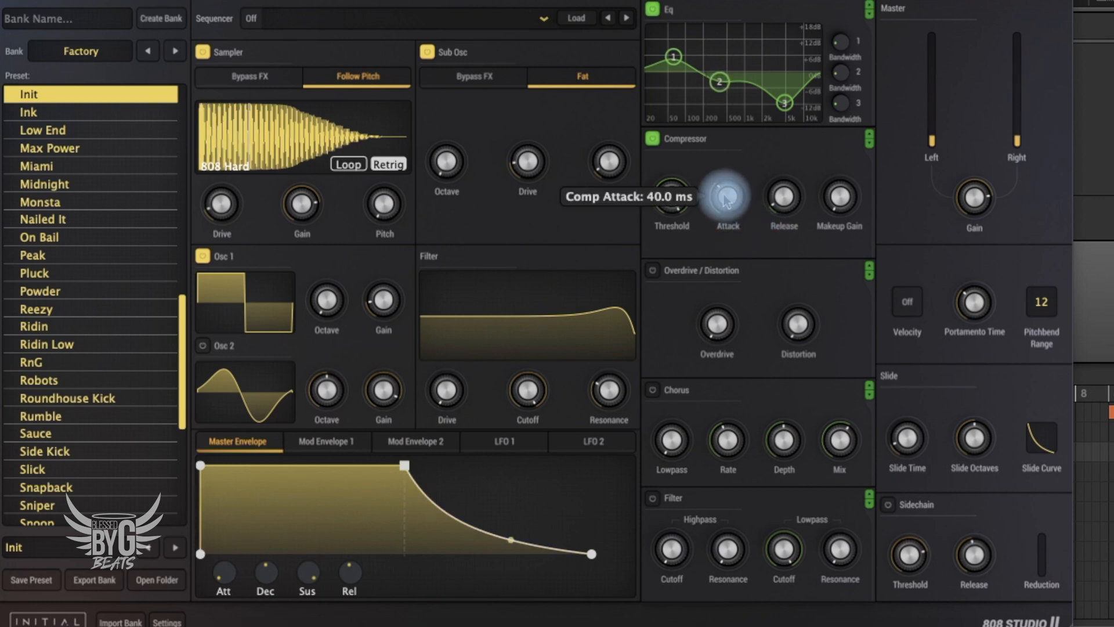
drag(724, 201, 726, 139)
drag(768, 204, 777, 105)
drag(821, 189, 835, 126)
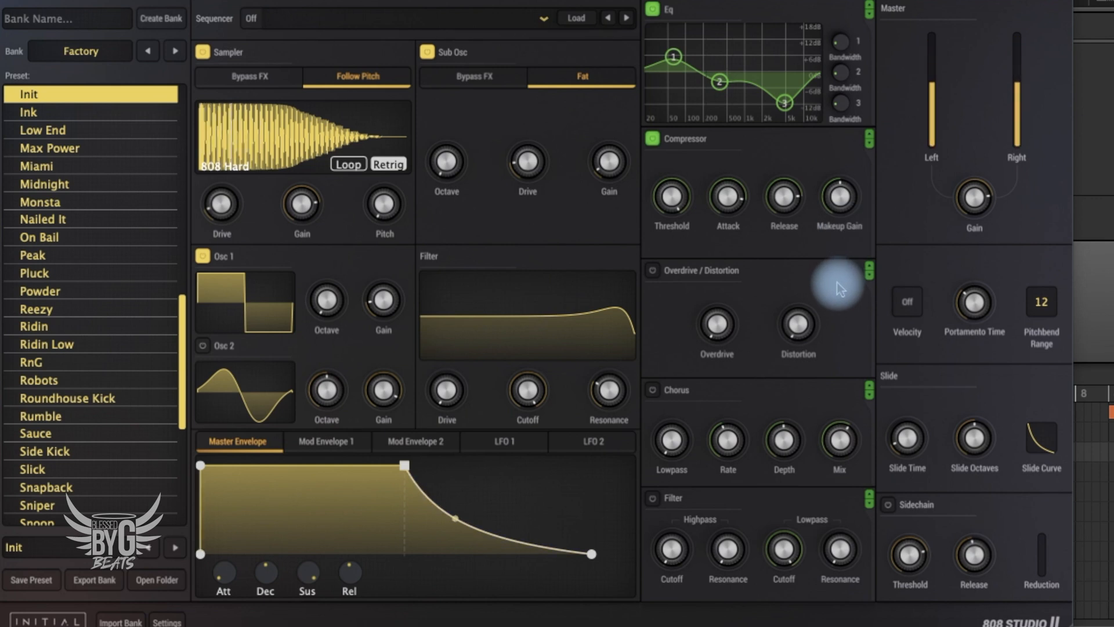
Enable Overdrive / Distortion, try different overdrive and distortion amounts, and return Overdrive to 1.00
click(652, 270)
mouse_move(719, 335)
mouse_down()
mouse_move(708, 290)
mouse_move(708, 328)
mouse_up()
click(795, 330)
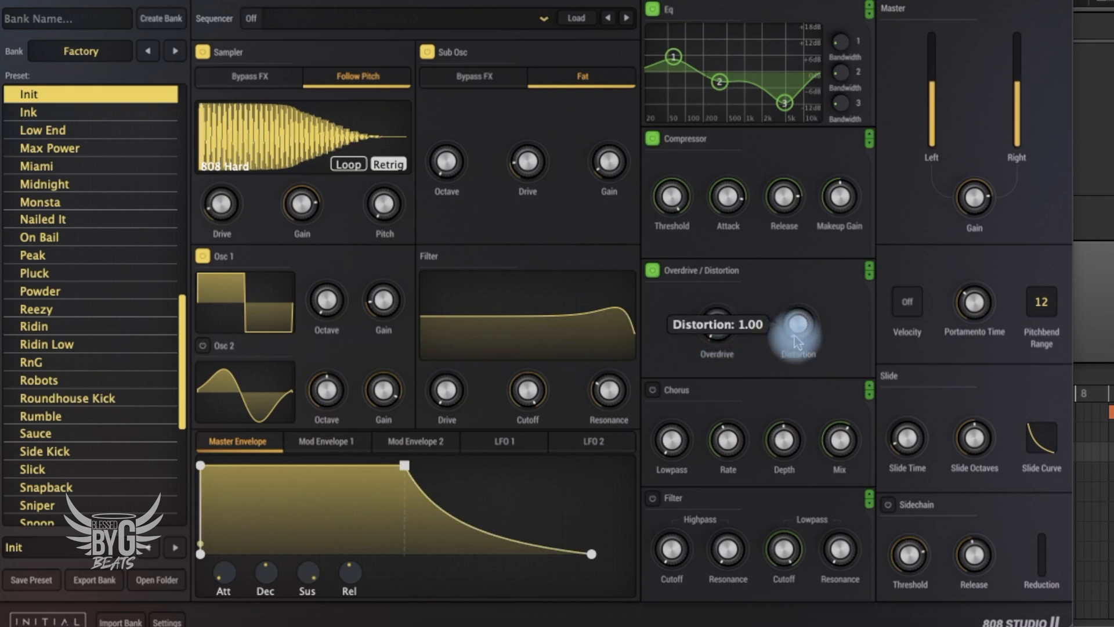
drag(724, 334, 724, 369)
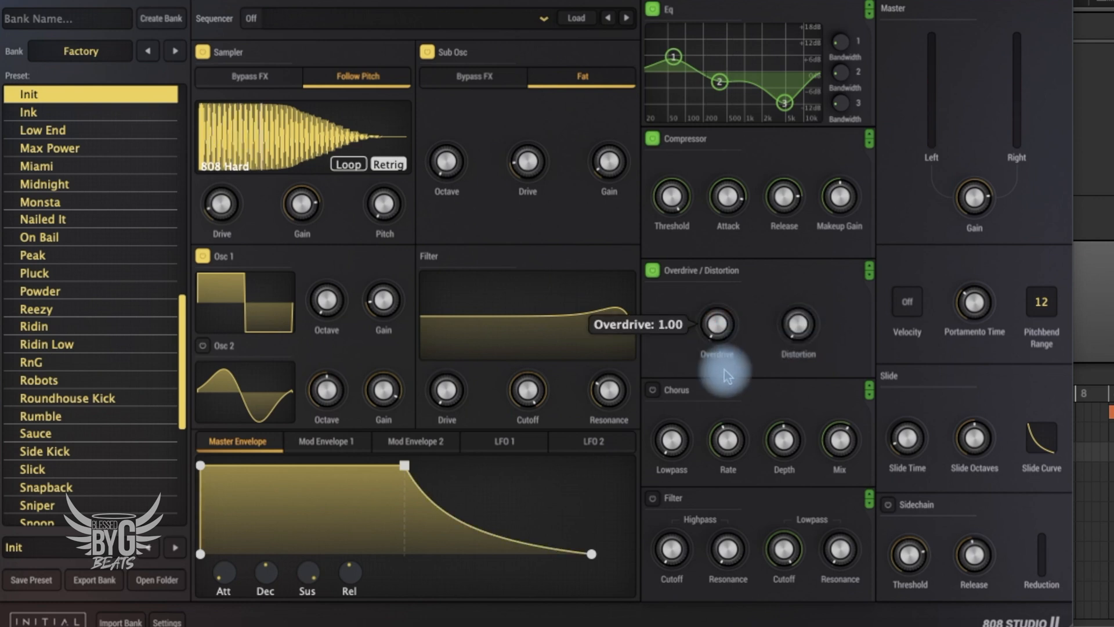
Try small amounts of Distortion and Overdrive in turn, finishing with a fine adjustment of Distortion
click(796, 336)
mouse_move(796, 337)
mouse_down()
mouse_move(788, 308)
mouse_move(792, 328)
mouse_up()
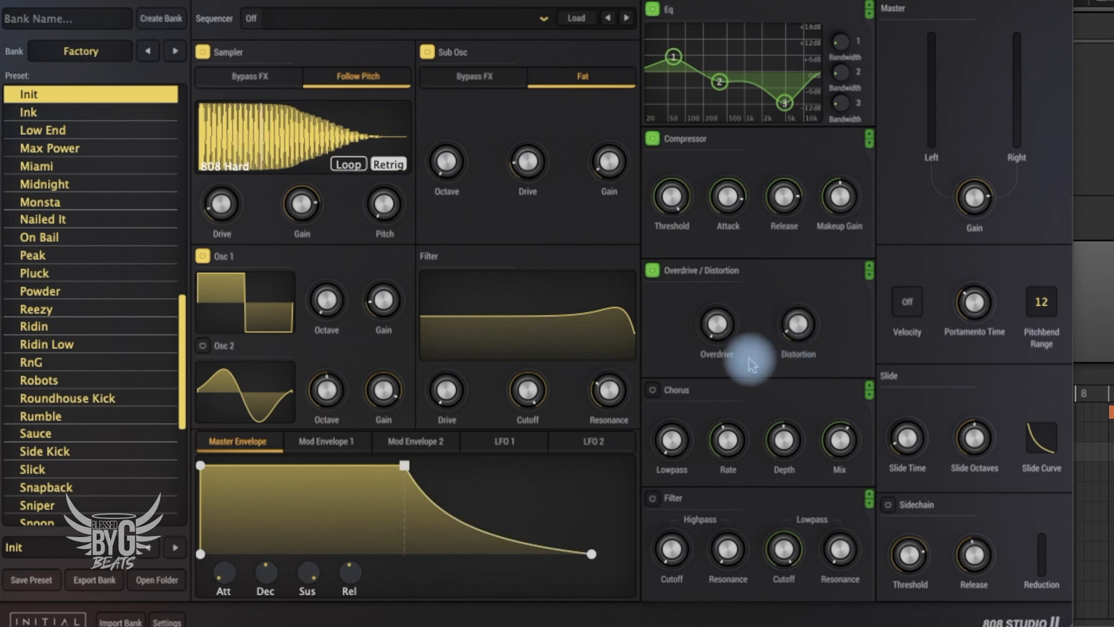
mouse_move(720, 340)
mouse_down()
mouse_move(712, 287)
mouse_move(711, 337)
mouse_up()
mouse_move(793, 342)
mouse_down()
mouse_move(798, 360)
mouse_move(781, 354)
mouse_up()
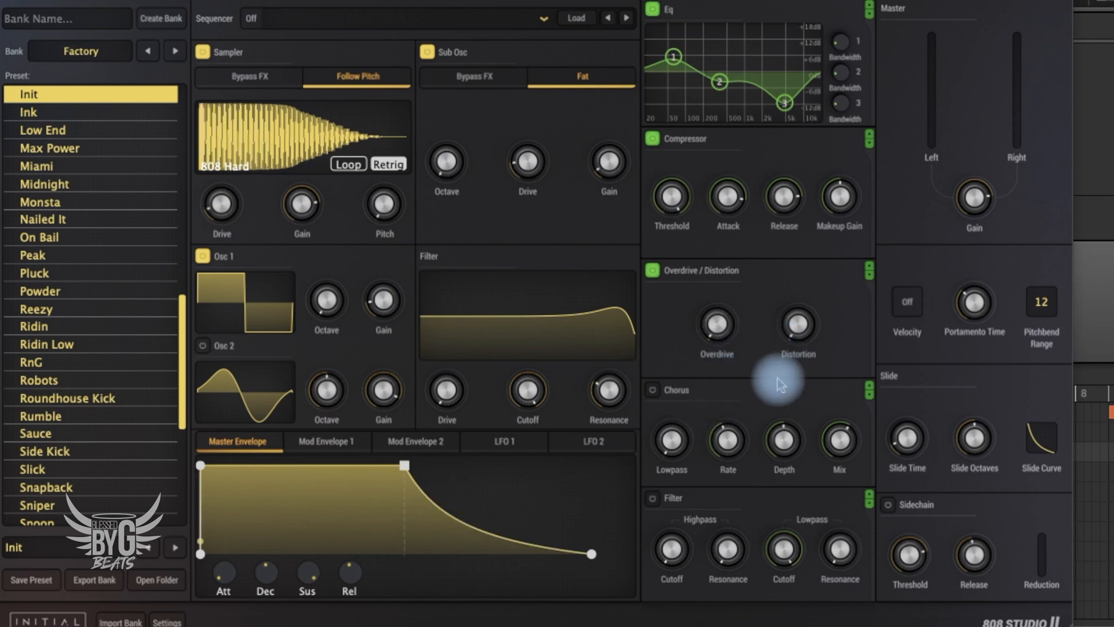
click(797, 339)
drag(797, 340, 795, 340)
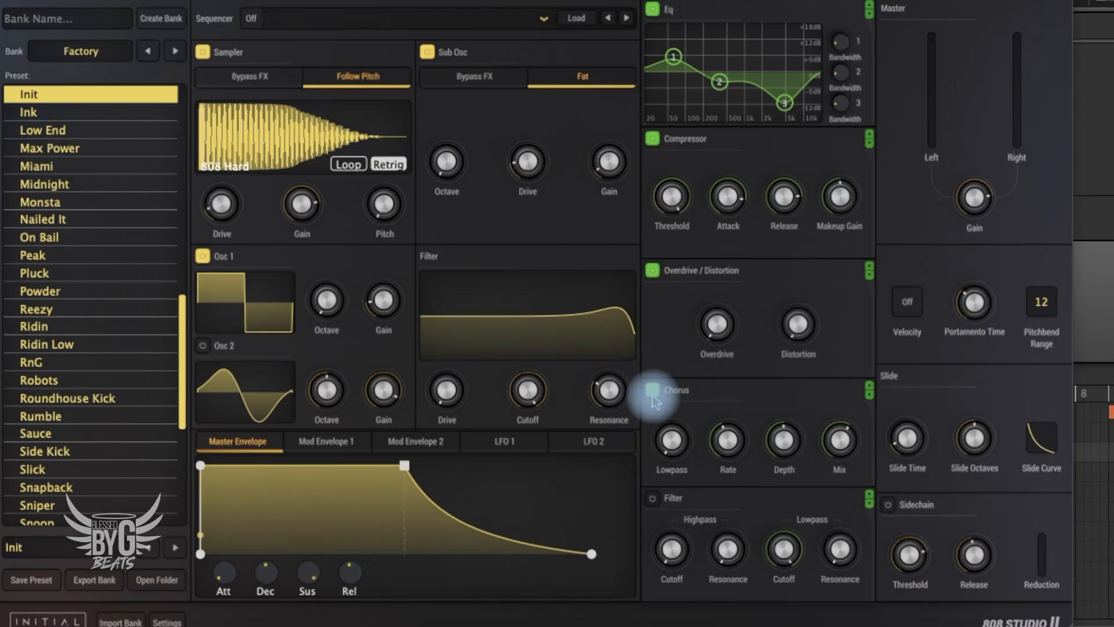
Try the Chorus with a lower mix, a rate of 0.90 Hz and a raised lowpass, and bypass it again
click(652, 392)
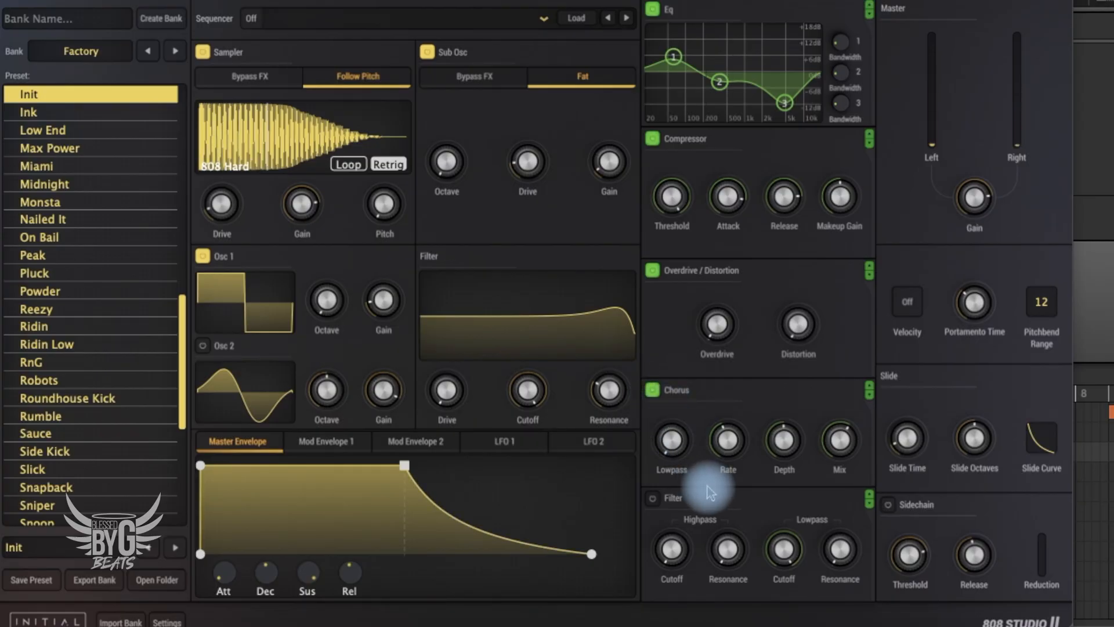
drag(839, 439, 831, 510)
drag(792, 473, 730, 413)
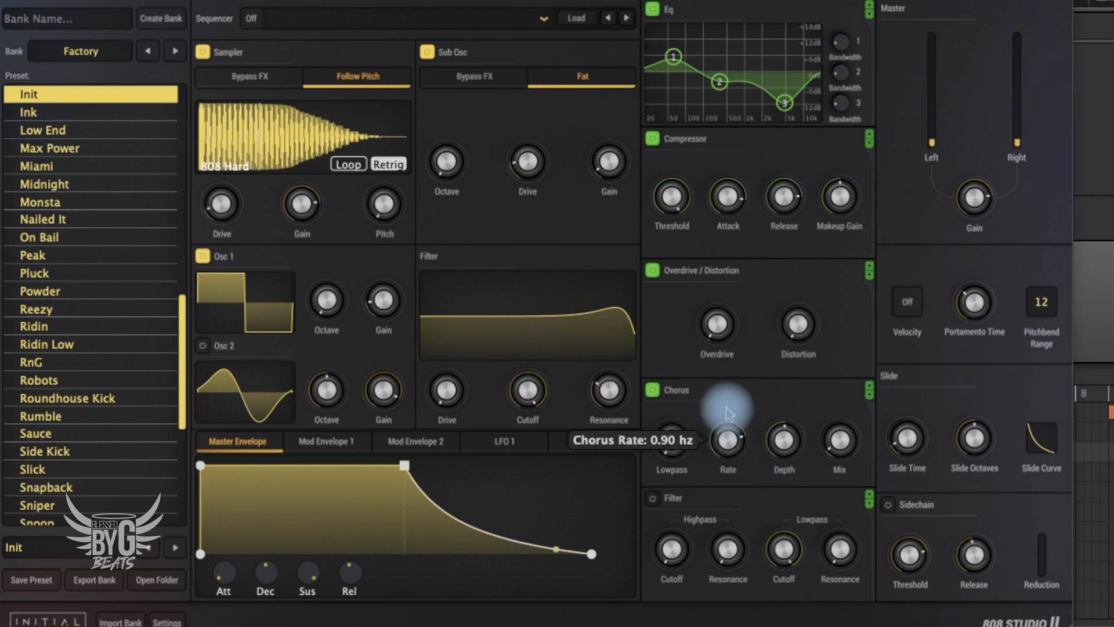
mouse_move(672, 445)
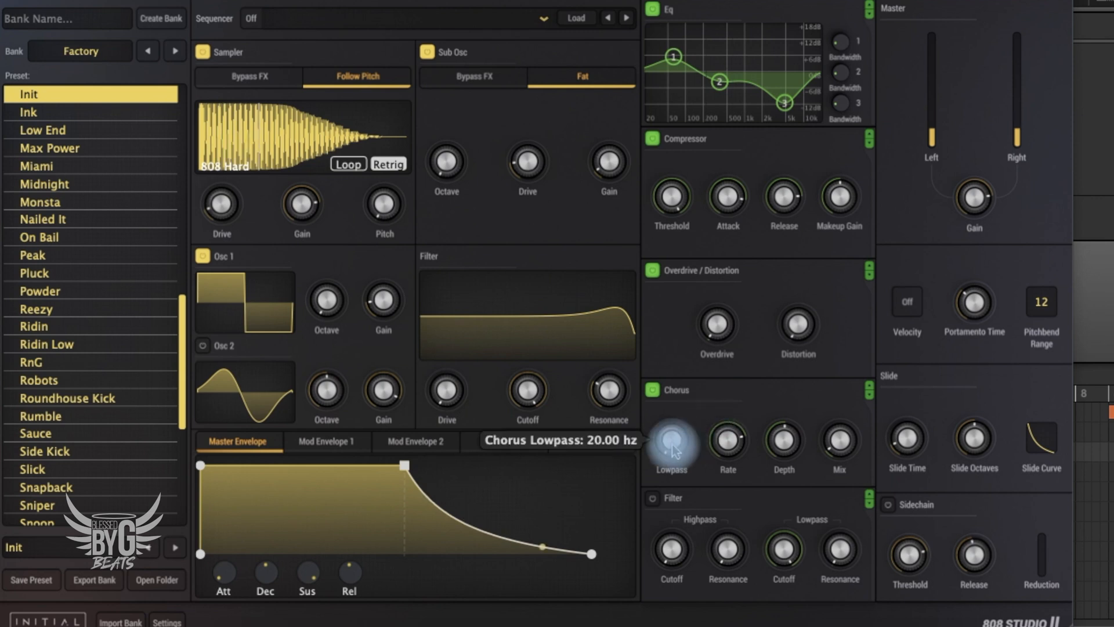
drag(673, 451, 674, 342)
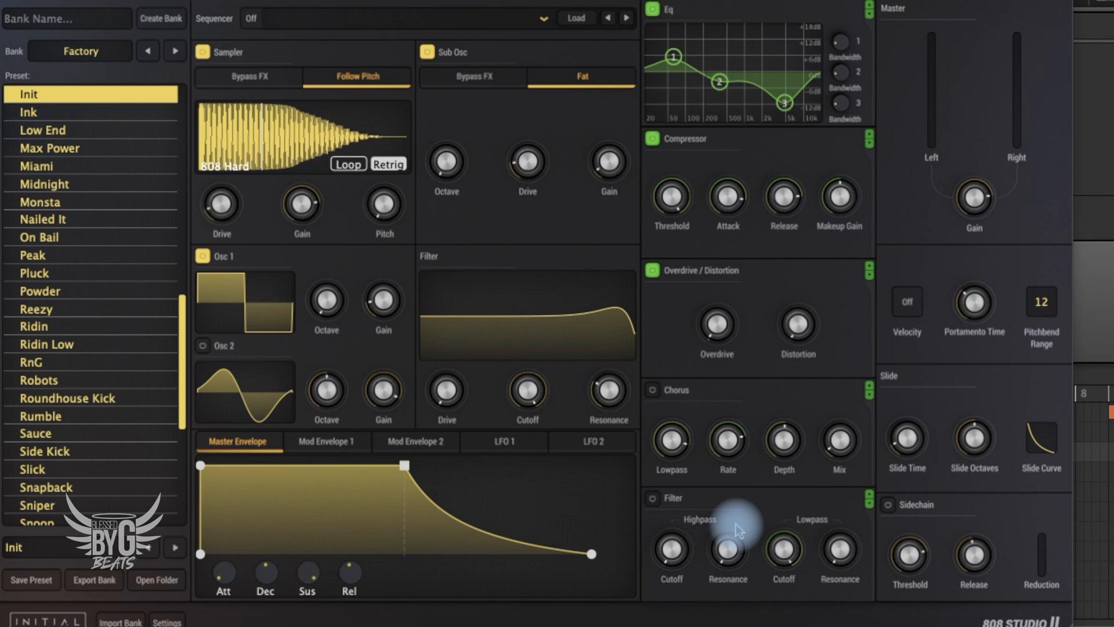
Enable the effects Filter, raise its highpass cutoff and set the highpass resonance to about 70.2%
click(652, 498)
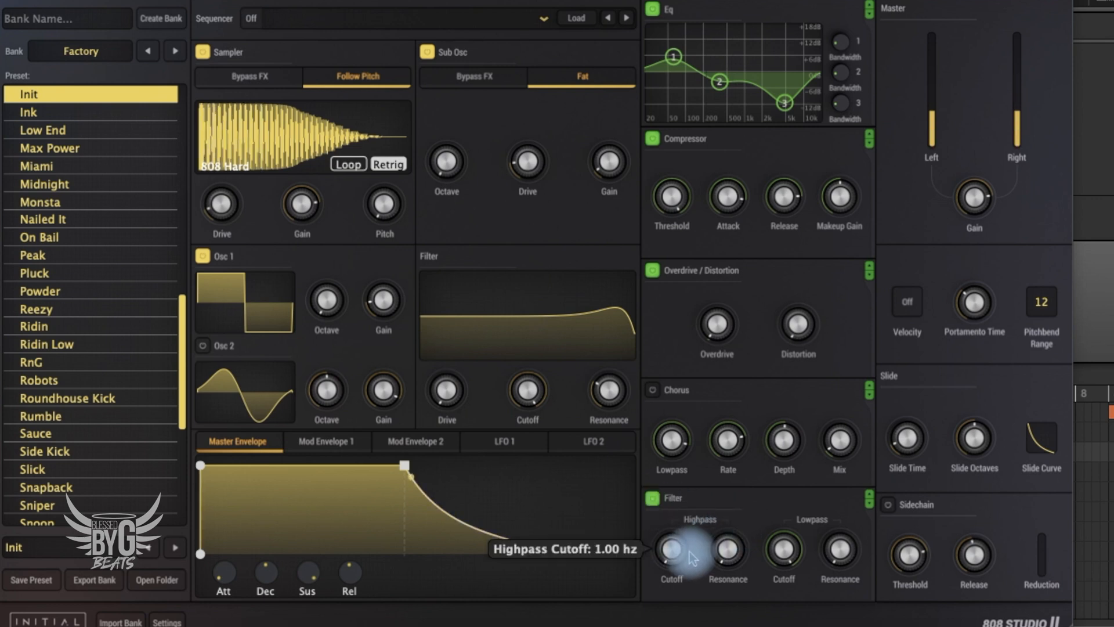
drag(672, 556, 672, 503)
drag(671, 558, 672, 570)
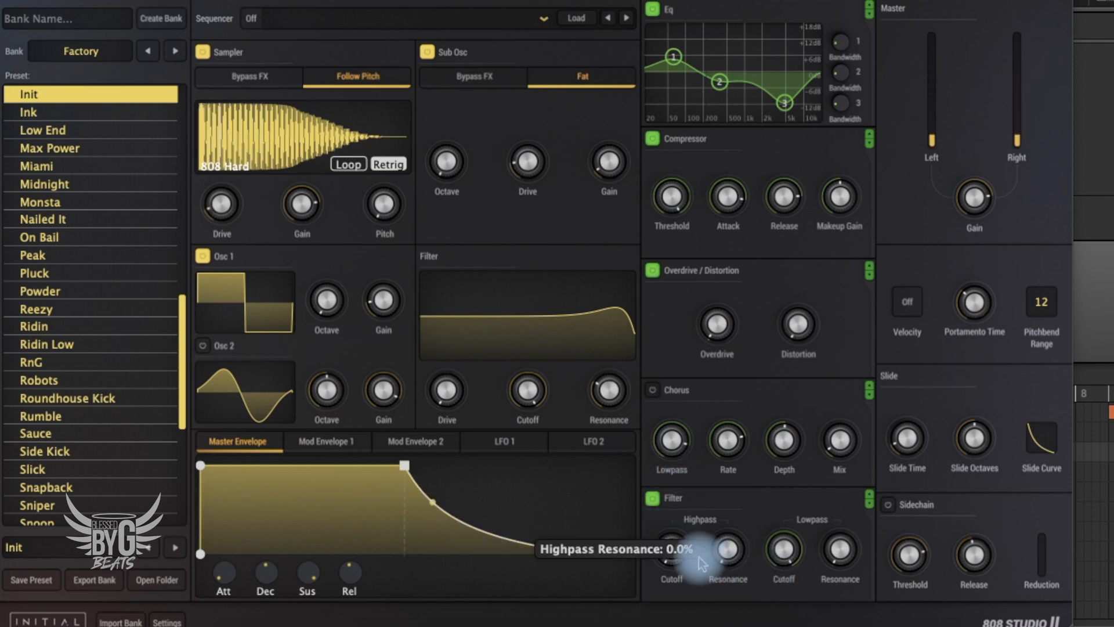
drag(662, 524, 663, 497)
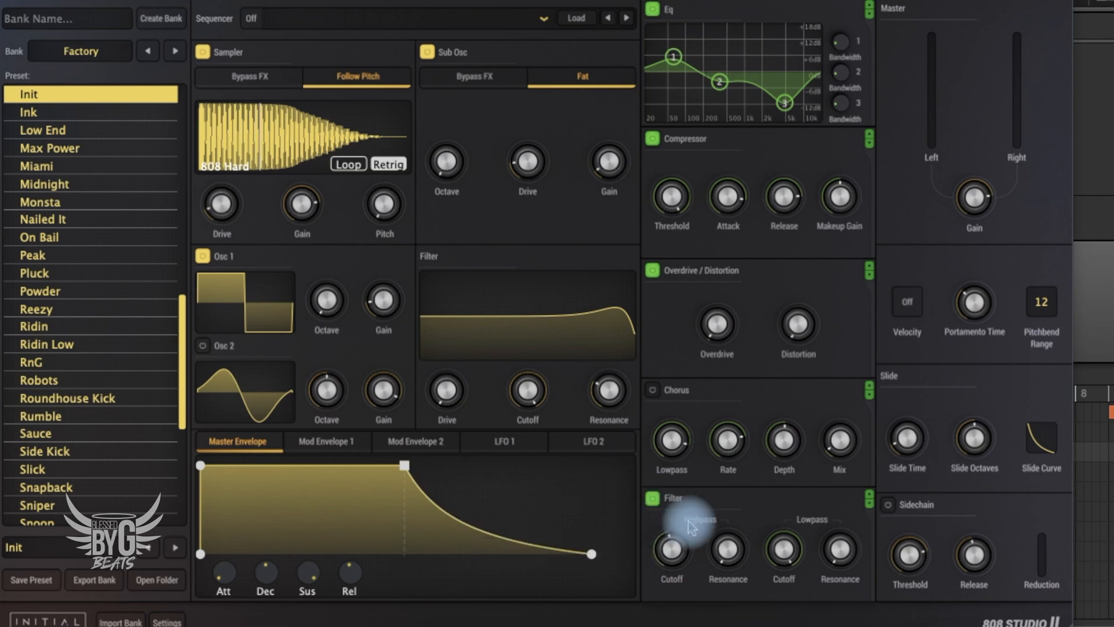
drag(728, 554, 718, 506)
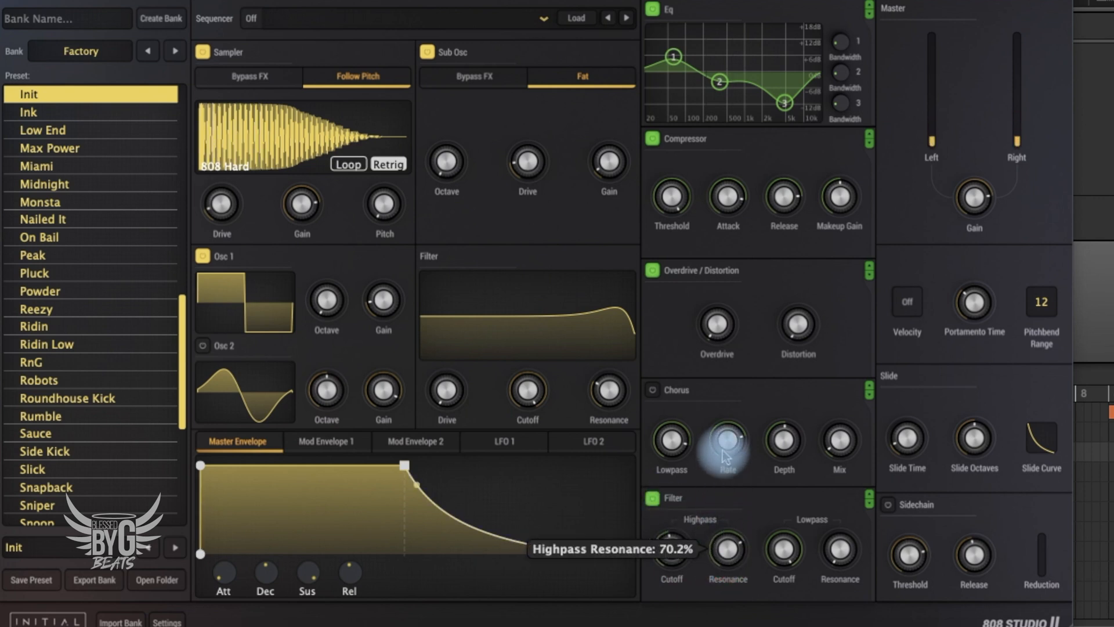
Lower the effects Filter's highpass cutoff, reduce its highpass resonance to about 12.6%, and adjust its lowpass cutoff and resonance
drag(671, 550, 671, 602)
drag(715, 571, 719, 626)
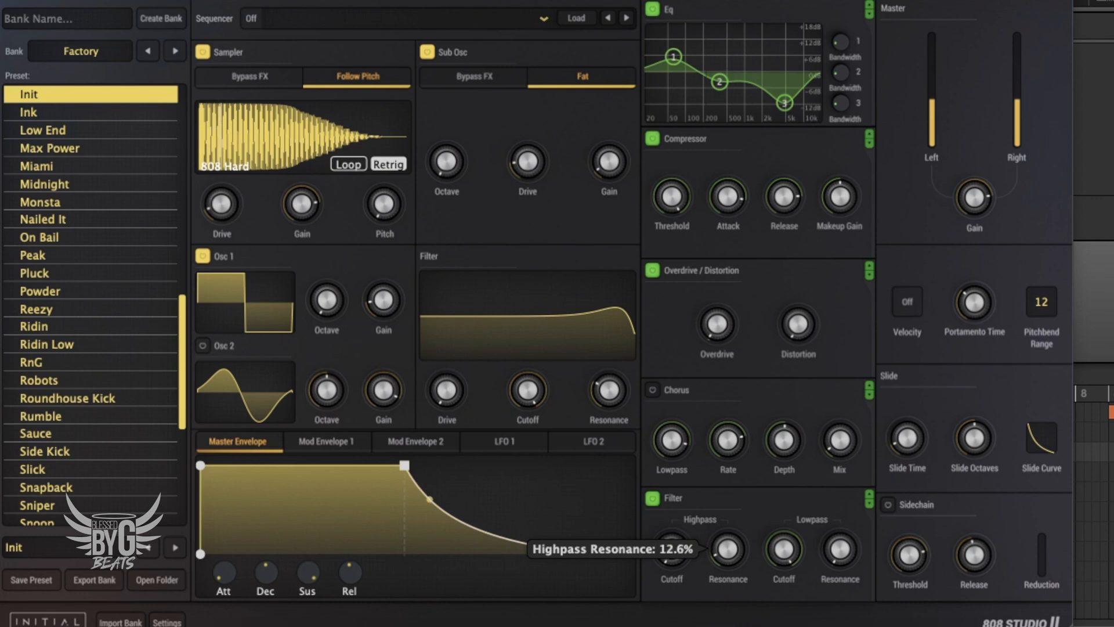
drag(784, 551, 828, 485)
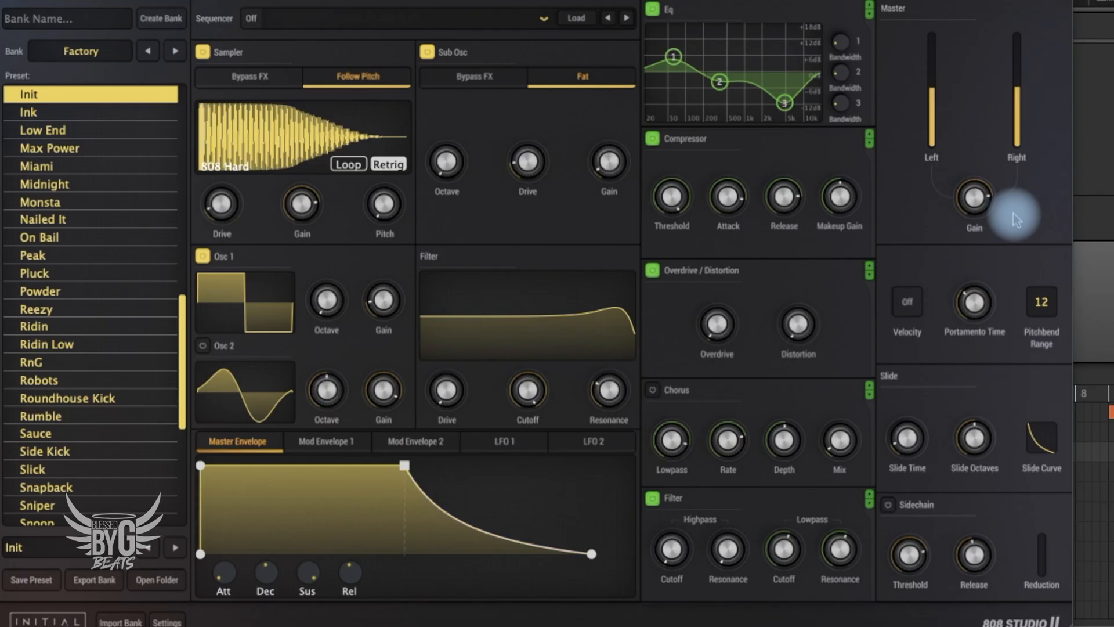
Toggle Velocity on and back off, and check the Portamento Time and Pitchbend Range settings
click(909, 311)
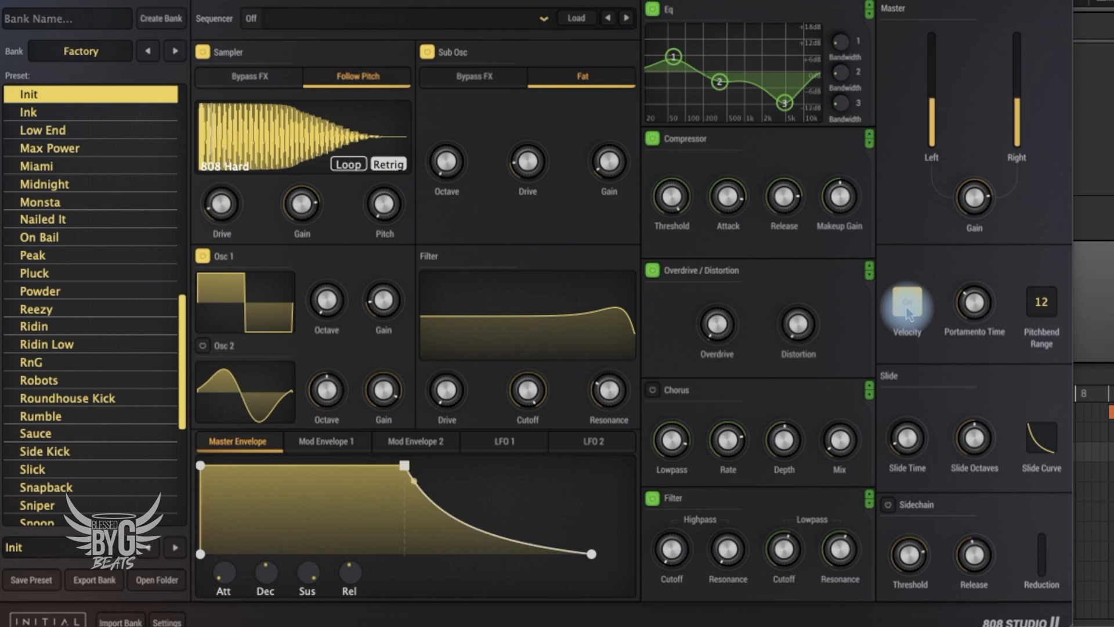
click(908, 313)
click(972, 313)
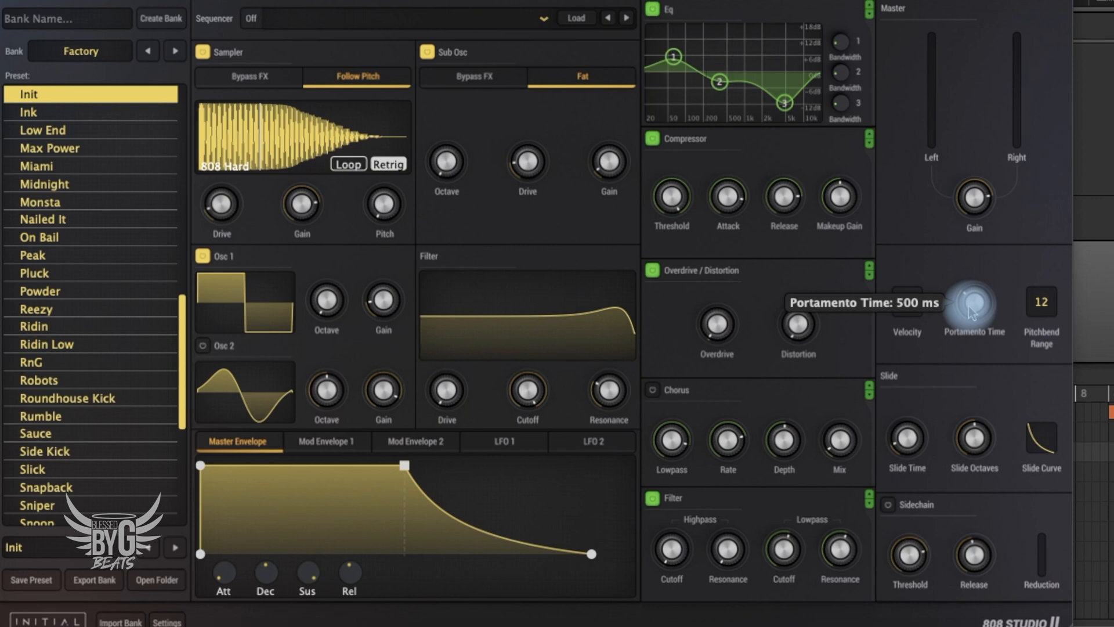
mouse_move(972, 314)
mouse_down()
mouse_move(956, 256)
mouse_move(968, 313)
mouse_up()
click(1044, 309)
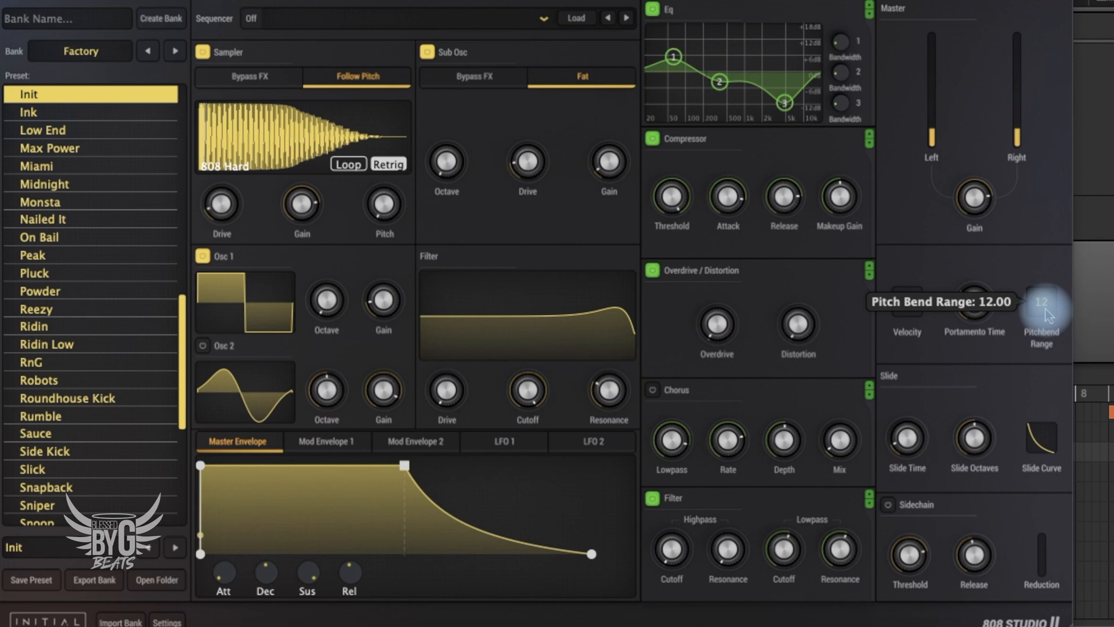
Check the Slide Time setting and raise the Slide Octaves amount
click(966, 425)
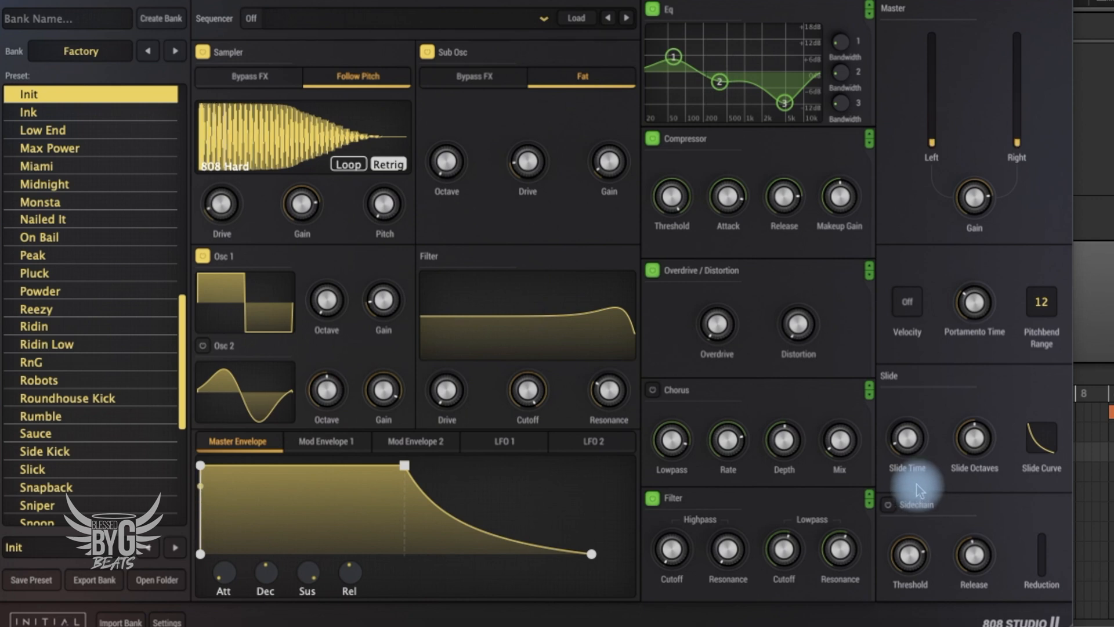
mouse_move(899, 453)
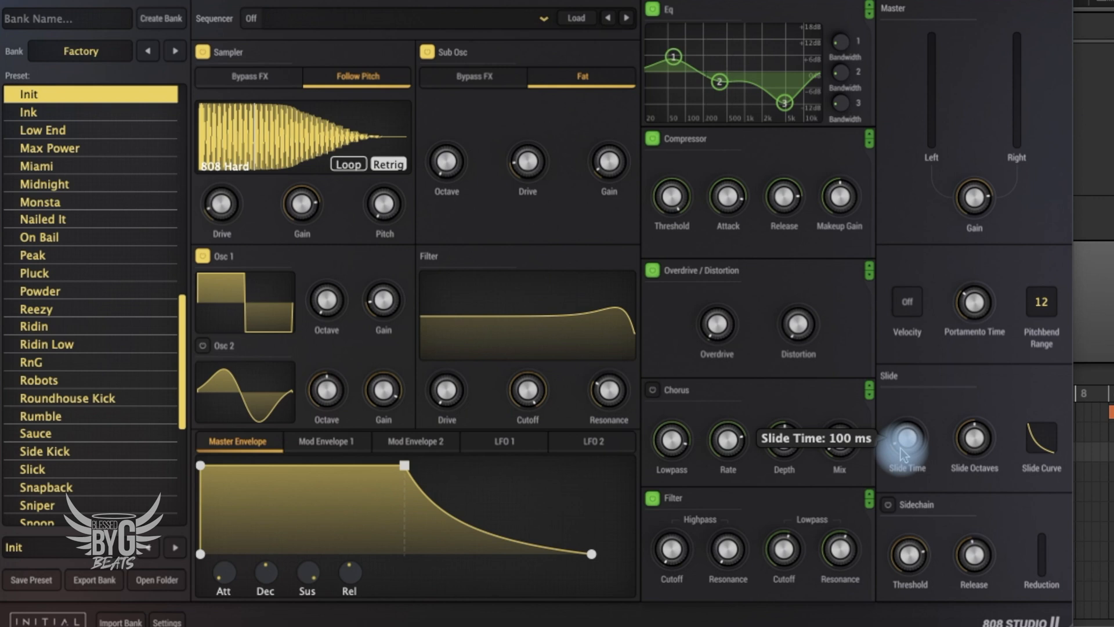
mouse_move(984, 444)
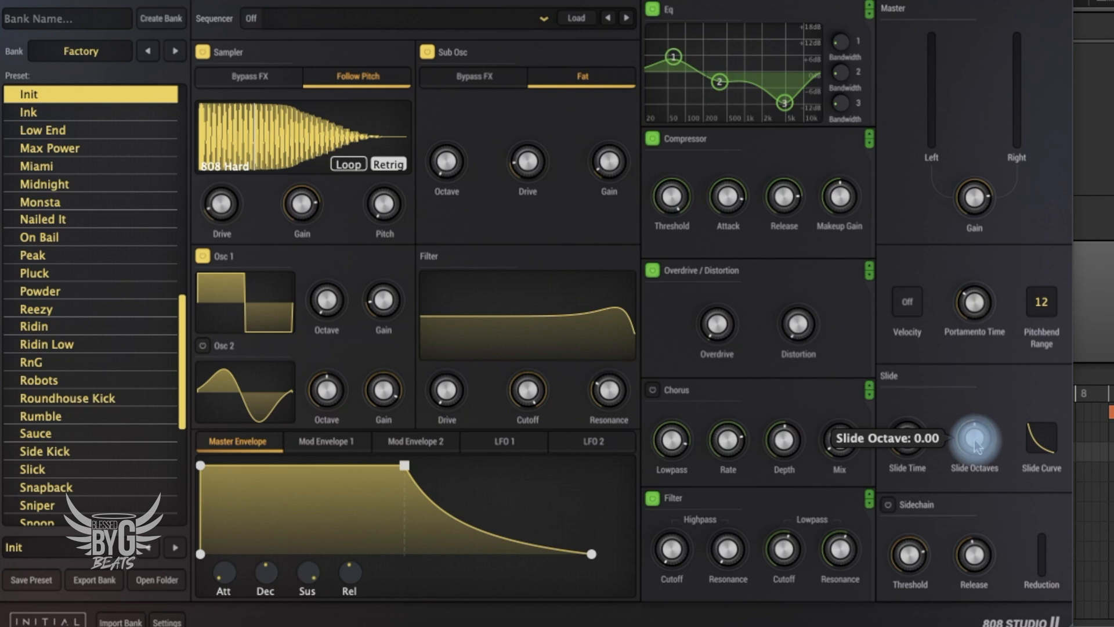
click(973, 441)
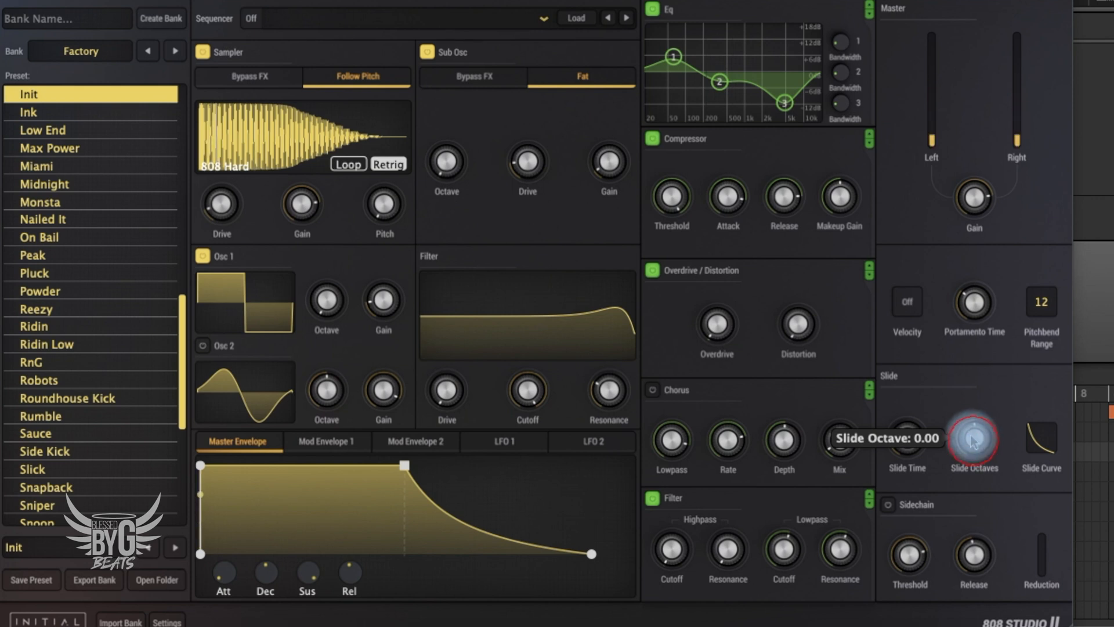
drag(966, 402, 966, 387)
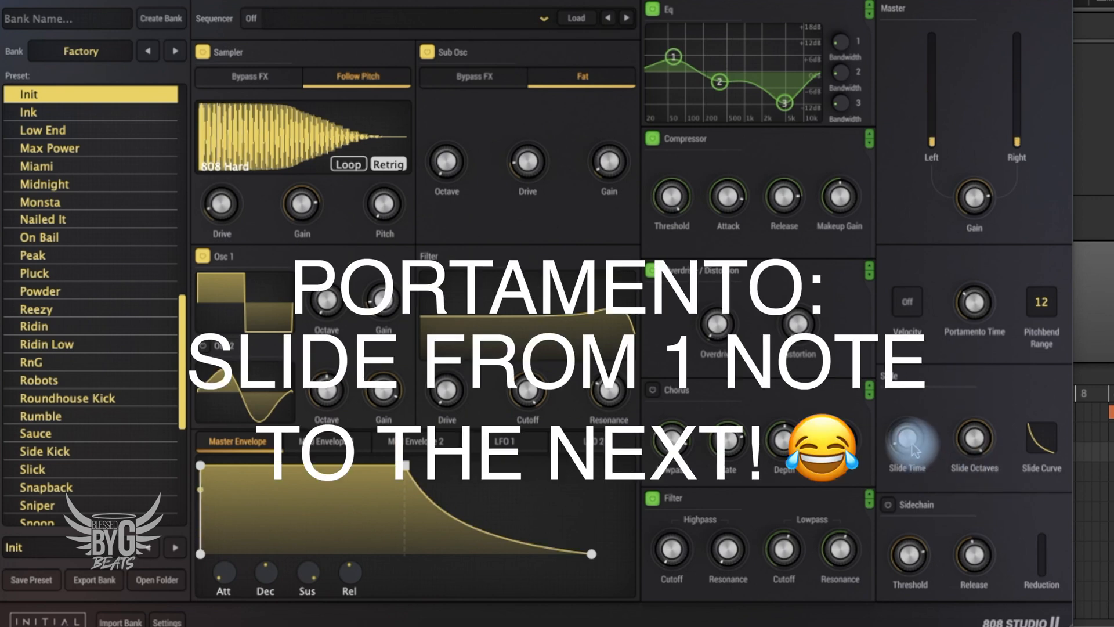
Try a much longer Slide Time and shorten it to about 54 ms
drag(913, 403, 909, 384)
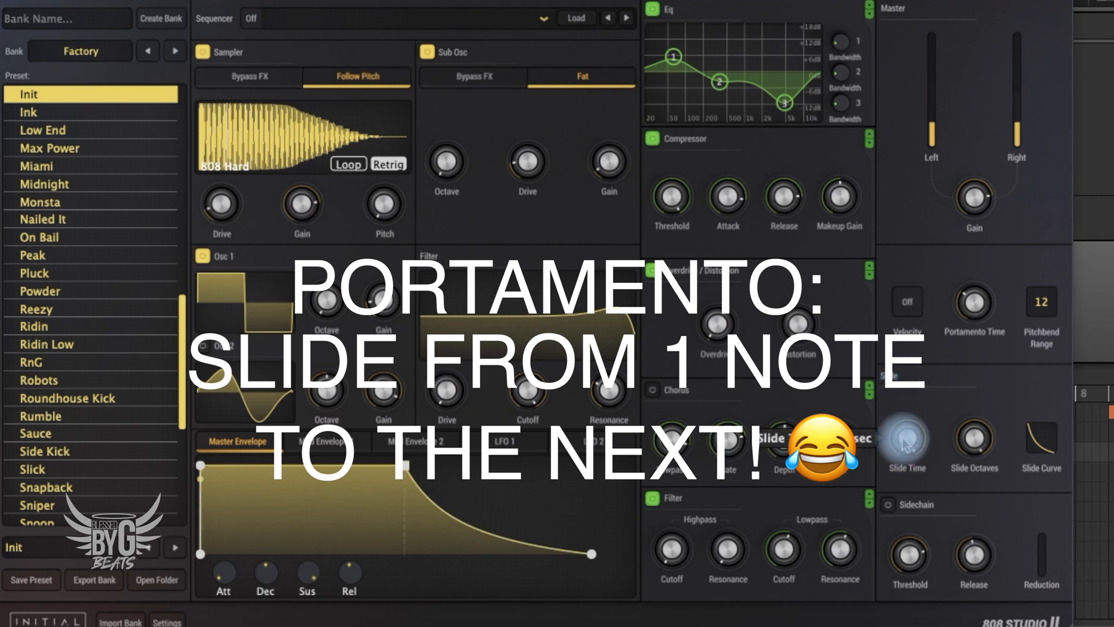
drag(906, 441, 889, 584)
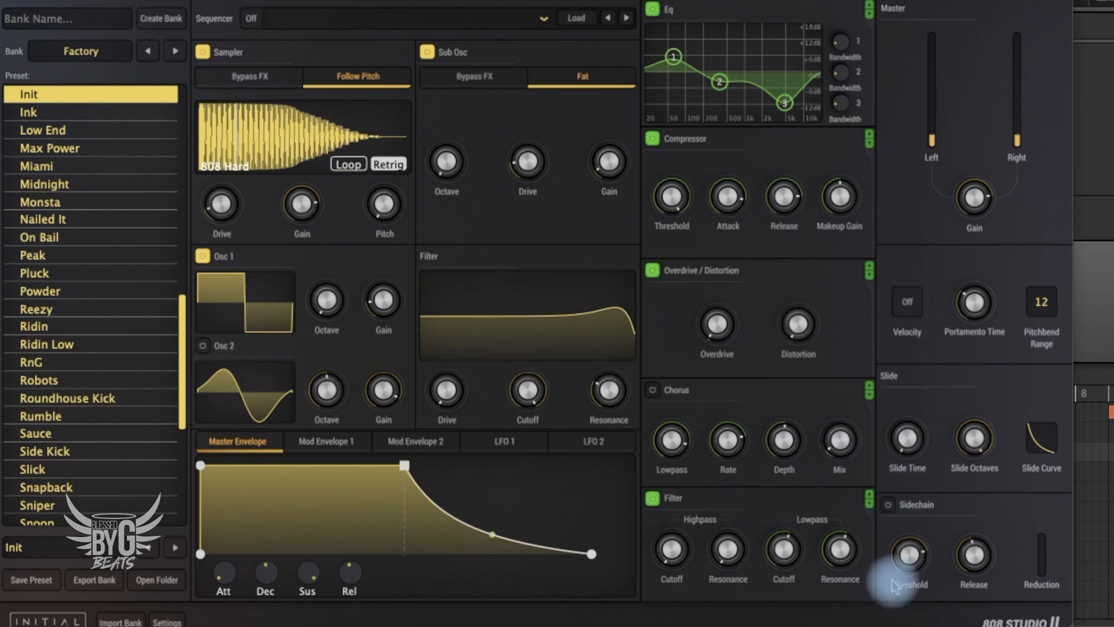
click(950, 532)
drag(904, 450, 901, 444)
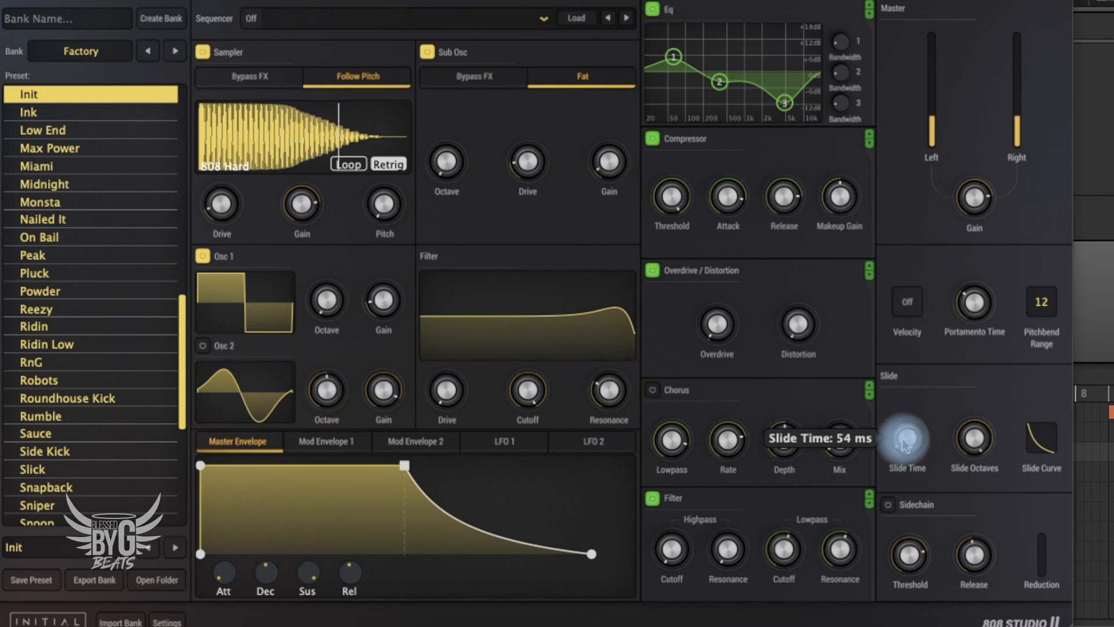
Bend the Slide Curve outward to about 67.8%, readjust it, and switch on the Sidechain
drag(1039, 453, 1054, 403)
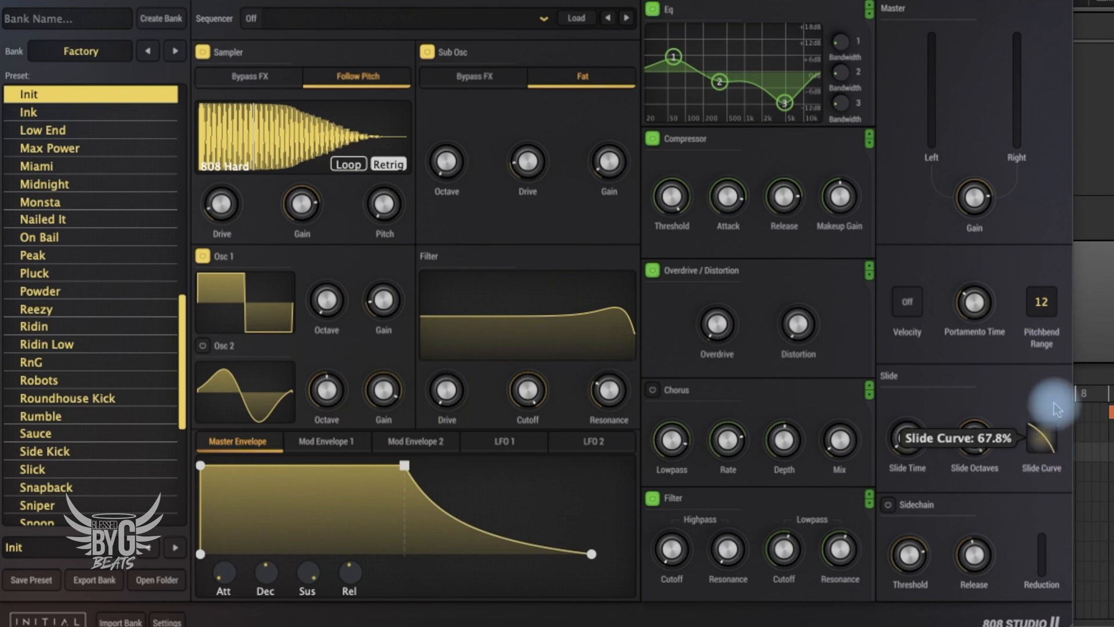
drag(1053, 403, 1038, 455)
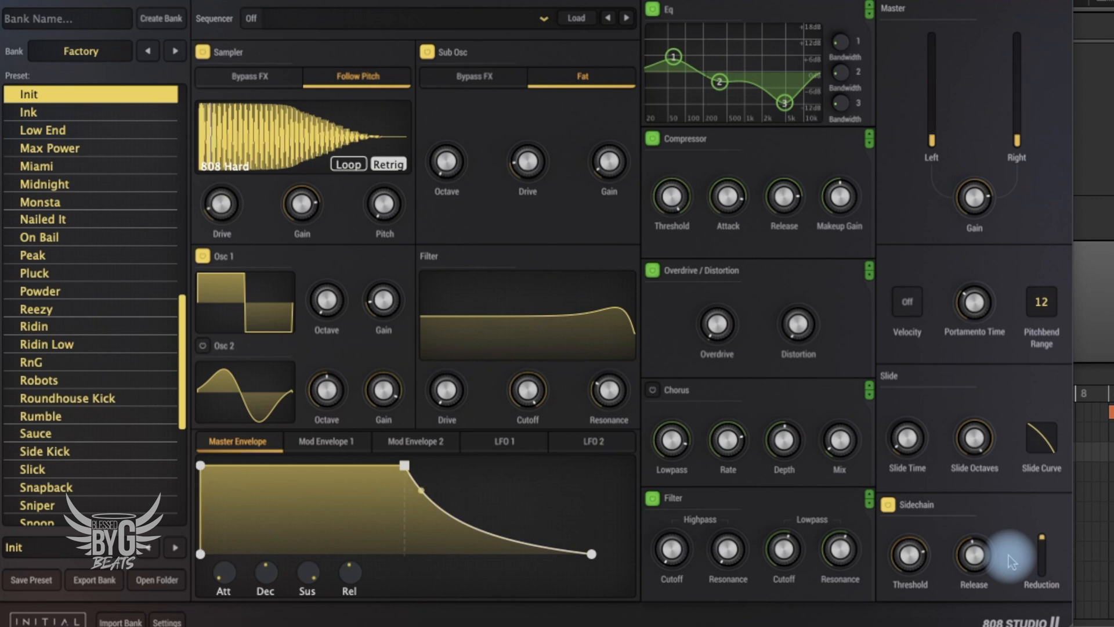
click(897, 510)
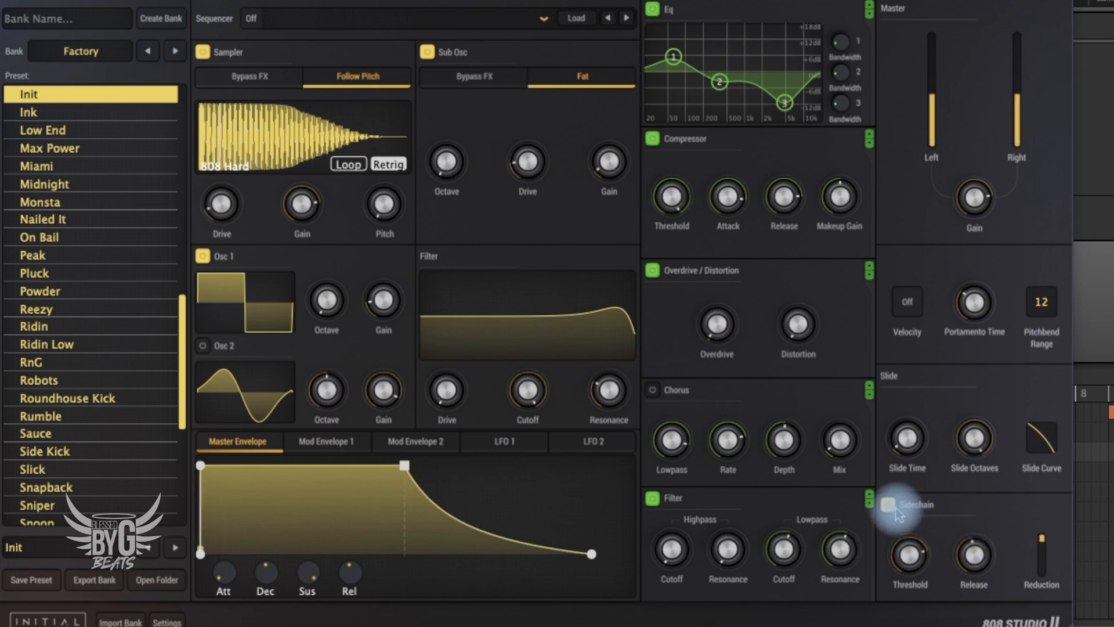